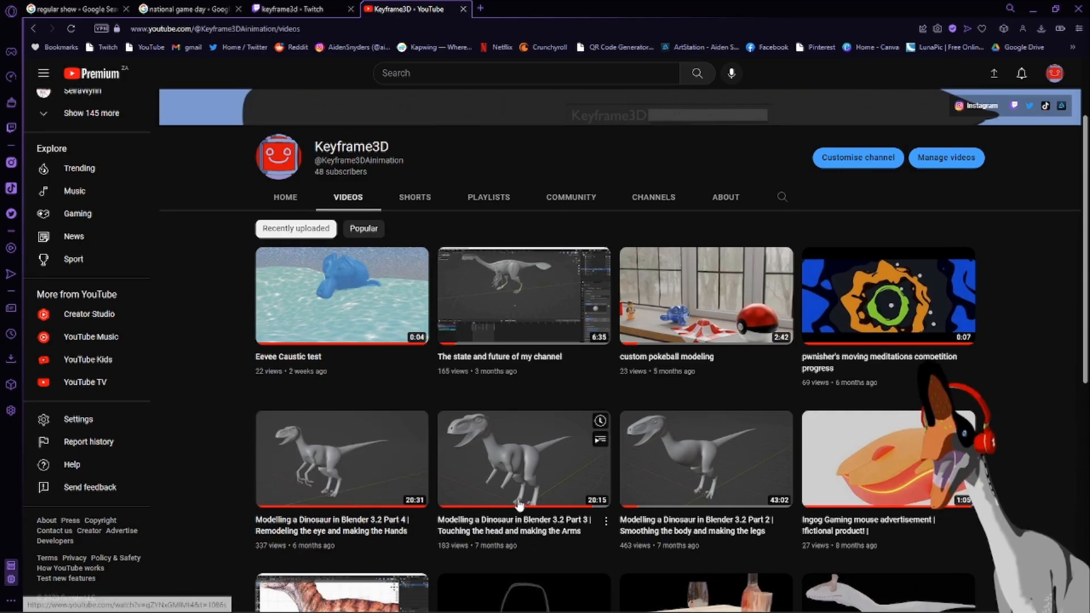
Look over the uploaded videos of the Keyframe3D YouTube channel, including the dinosaur modelling series.
scroll(352, 455, "down", 2)
scroll(345, 438, "up", 1)
scroll(345, 438, "up", 2)
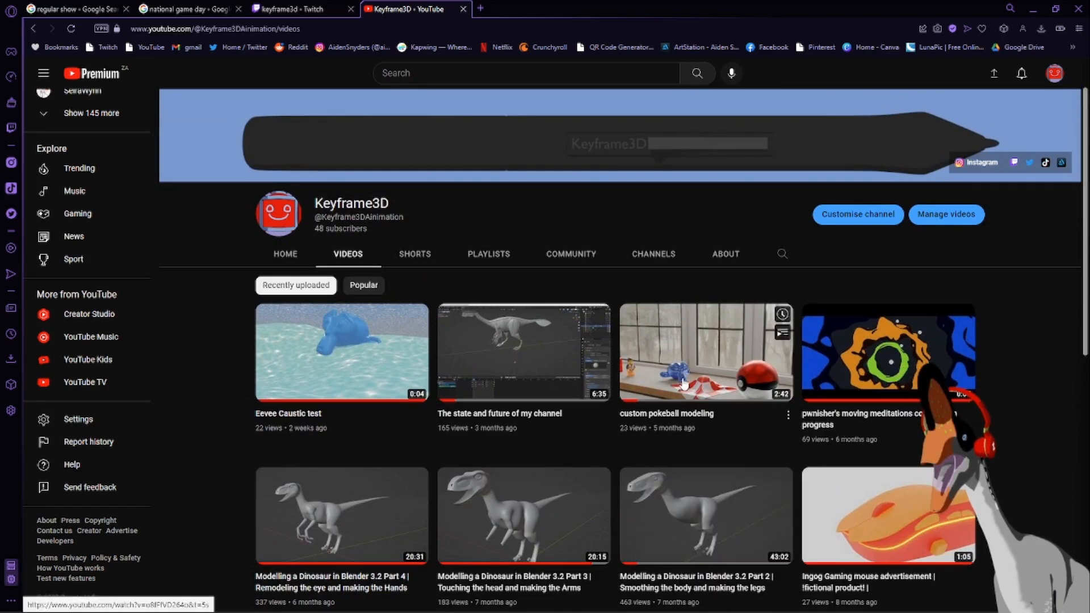
scroll(392, 380, "down", 1)
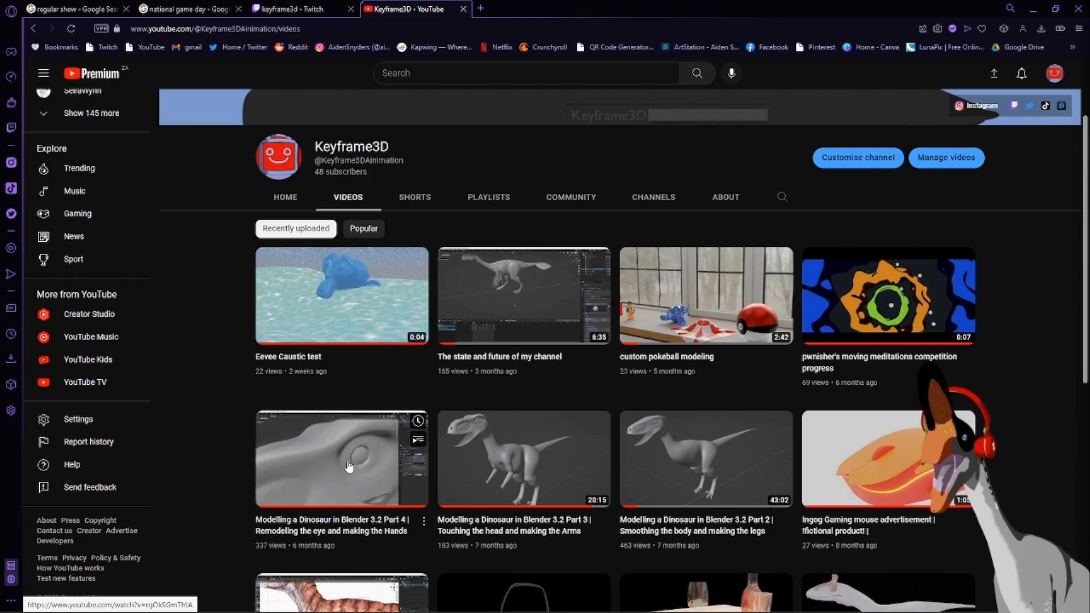
scroll(349, 466, "up", 1)
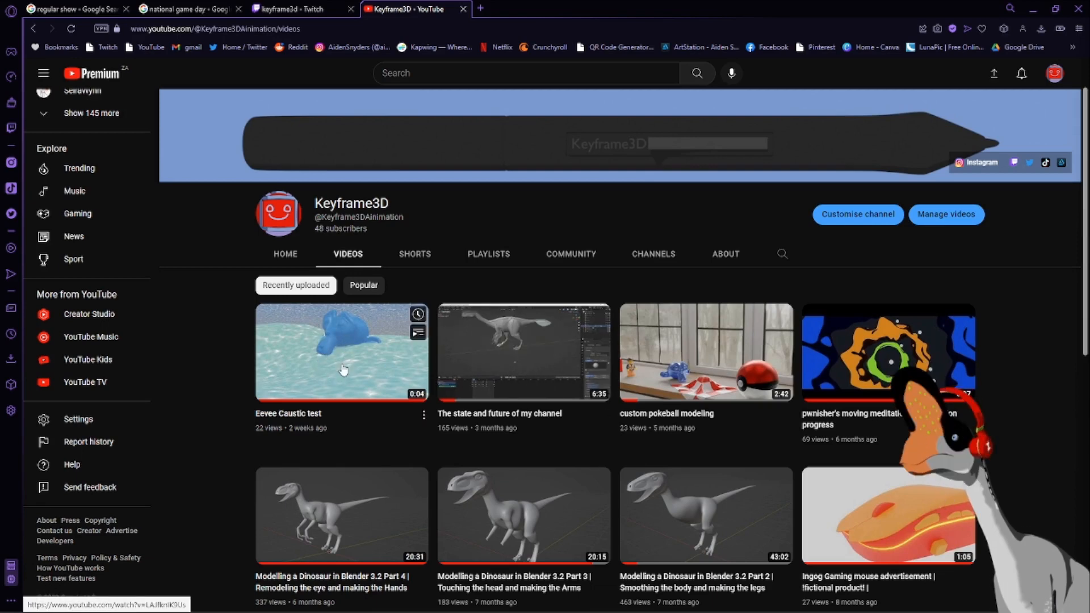
scroll(359, 397, "down", 2)
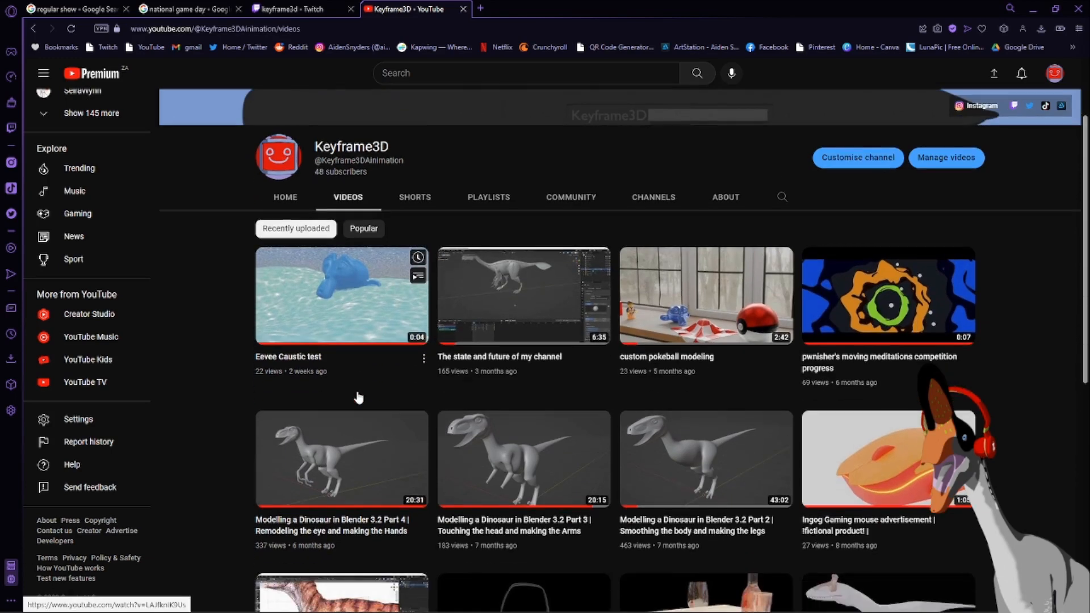
scroll(359, 398, "up", 3)
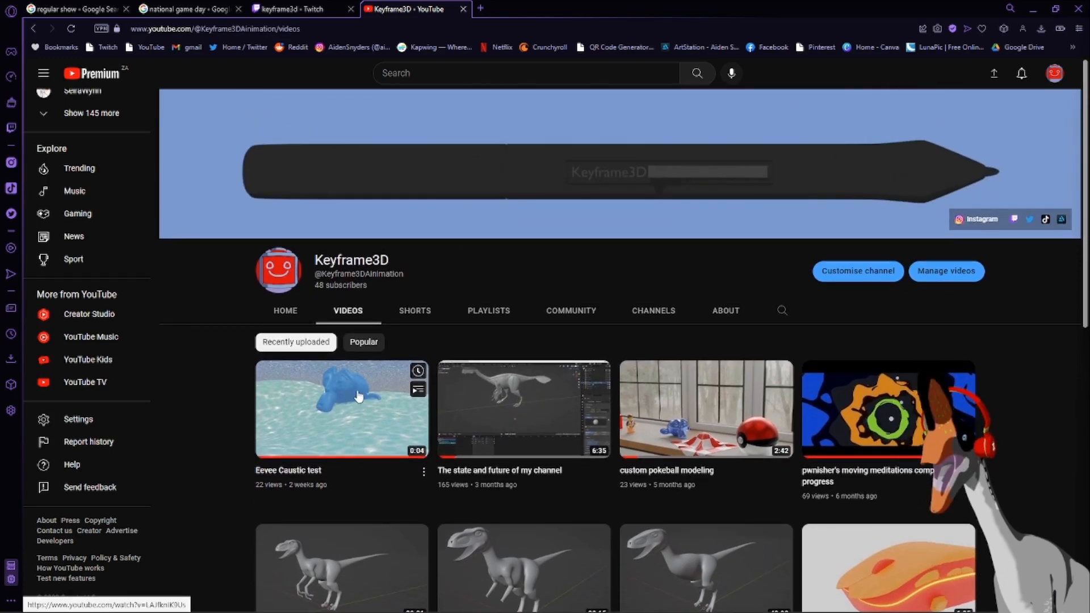
scroll(662, 479, "down", 2)
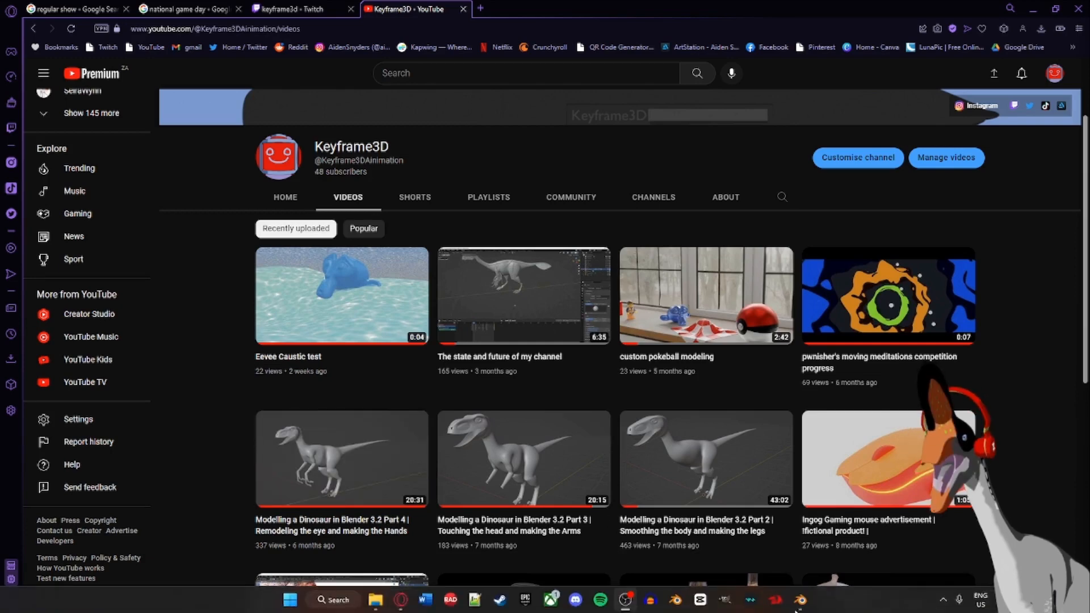
Switch to Blender and inspect the velociraptor's head from the front and up close around the eye.
left_click(780, 608)
middle_click_drag(398, 318, 422, 326)
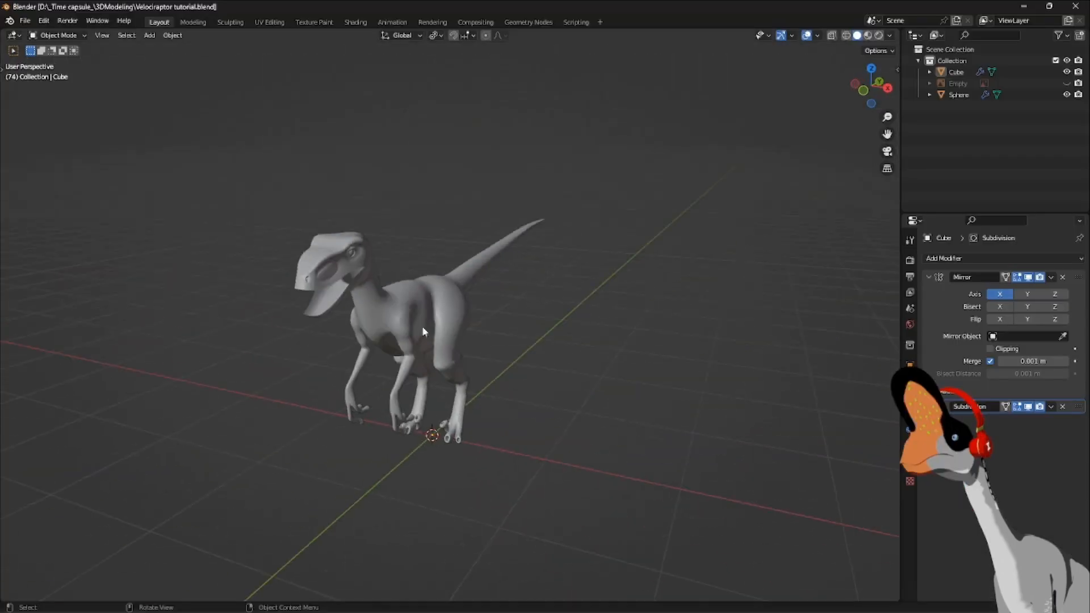
scroll(426, 324, "up", 5)
key("KP_1")
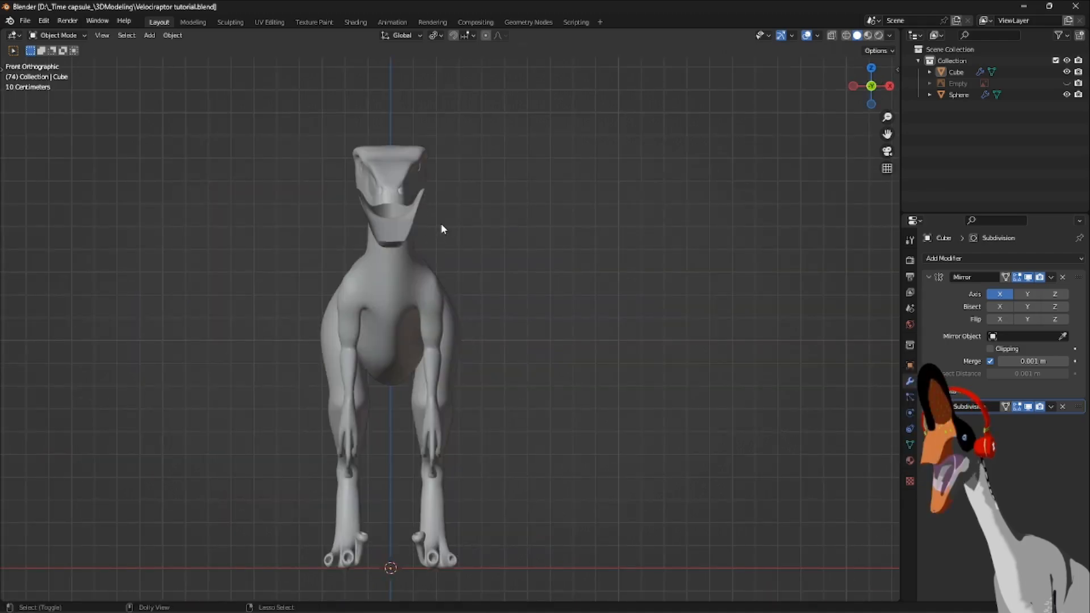
scroll(441, 223, "down", 2)
scroll(477, 302, "up", 1)
middle_click_drag(444, 288, 518, 346, "shift")
scroll(485, 346, "up", 4)
scroll(519, 352, "up", 2)
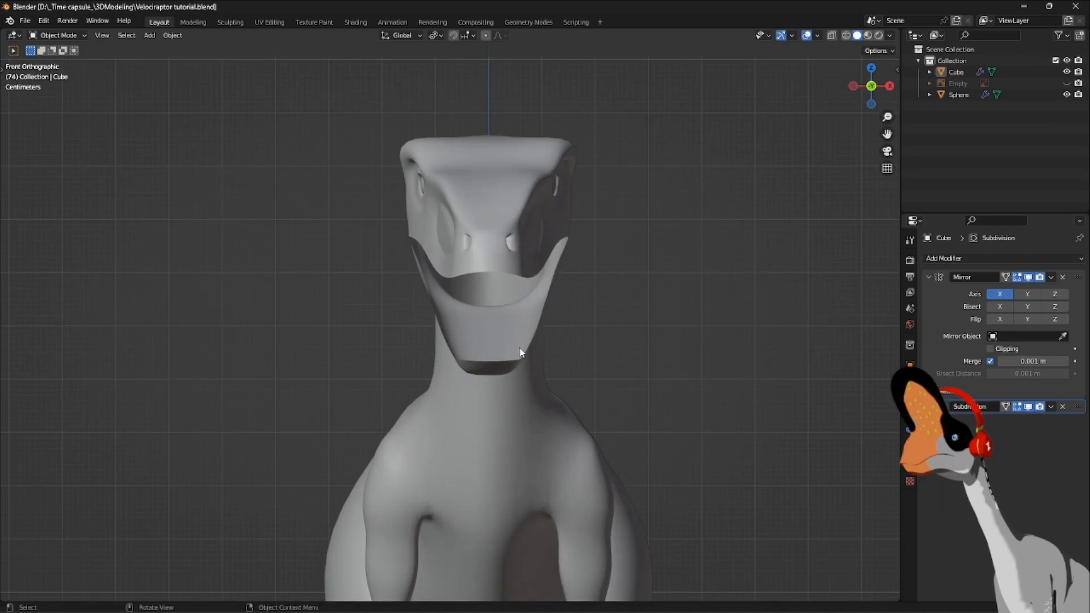
middle_click_drag(598, 340, 267, 307)
scroll(278, 308, "up", 2)
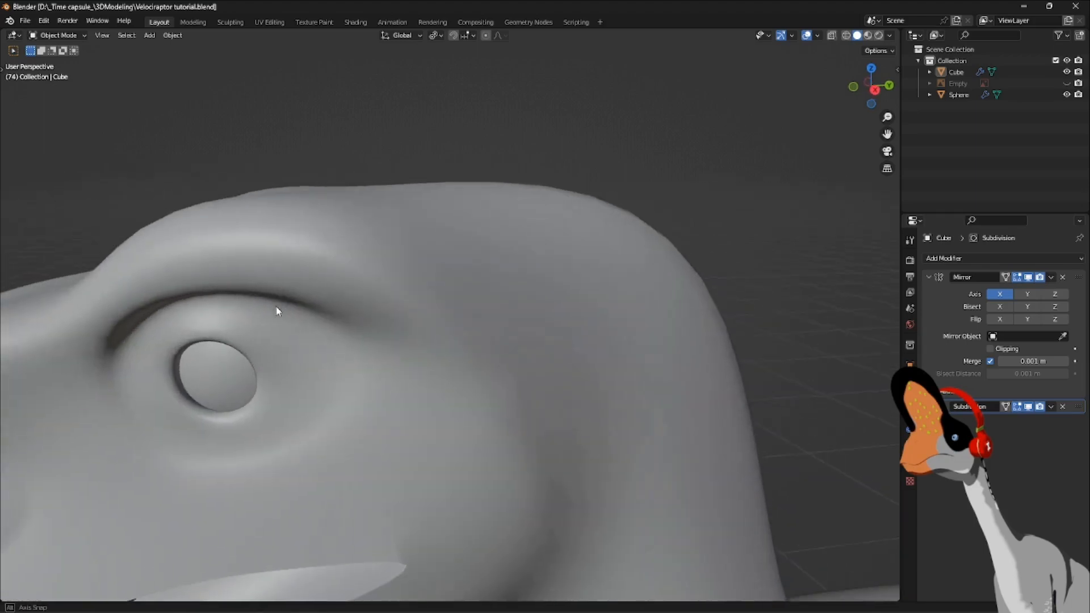
Examine the eye area from the side, and check the whole velociraptor model in perspective.
scroll(296, 323, "down", 2)
scroll(334, 340, "up", 3)
scroll(334, 340, "down", 5)
mouse_move(428, 314)
middle_mouse_down()
mouse_move(373, 316)
mouse_move(419, 317)
middle_mouse_up()
middle_click_drag(540, 324, 524, 443)
scroll(572, 345, "down", 5)
scroll(456, 391, "up", 3)
scroll(472, 346, "down", 3)
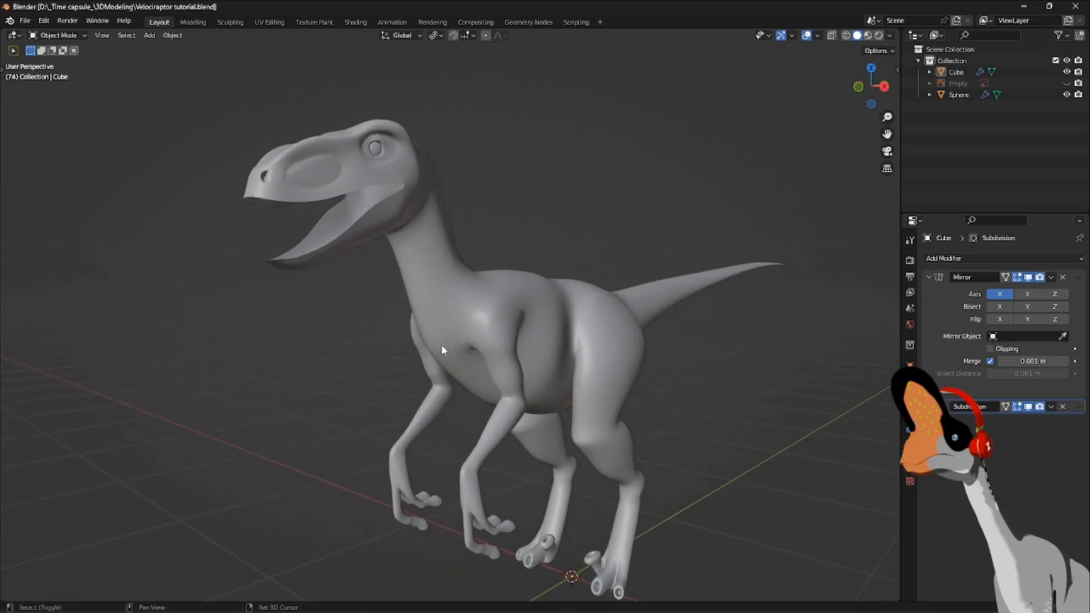
Select the velociraptor's body mesh and inspect it from the front and both sides.
middle_click_drag(443, 348, 511, 376)
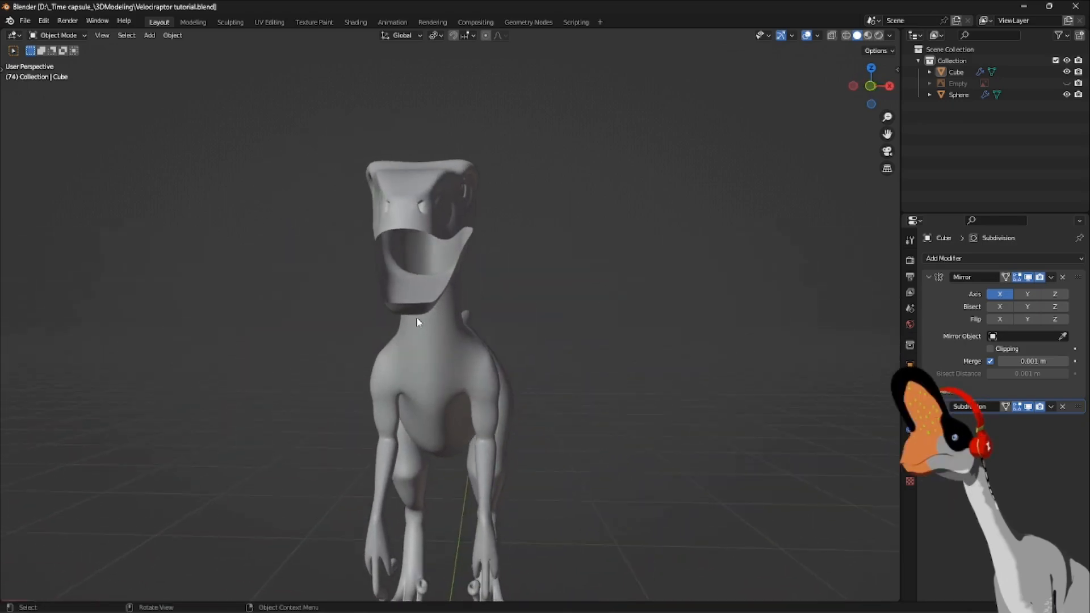
scroll(431, 303, "up", 3)
left_click(465, 260)
middle_click_drag(465, 260, 481, 238)
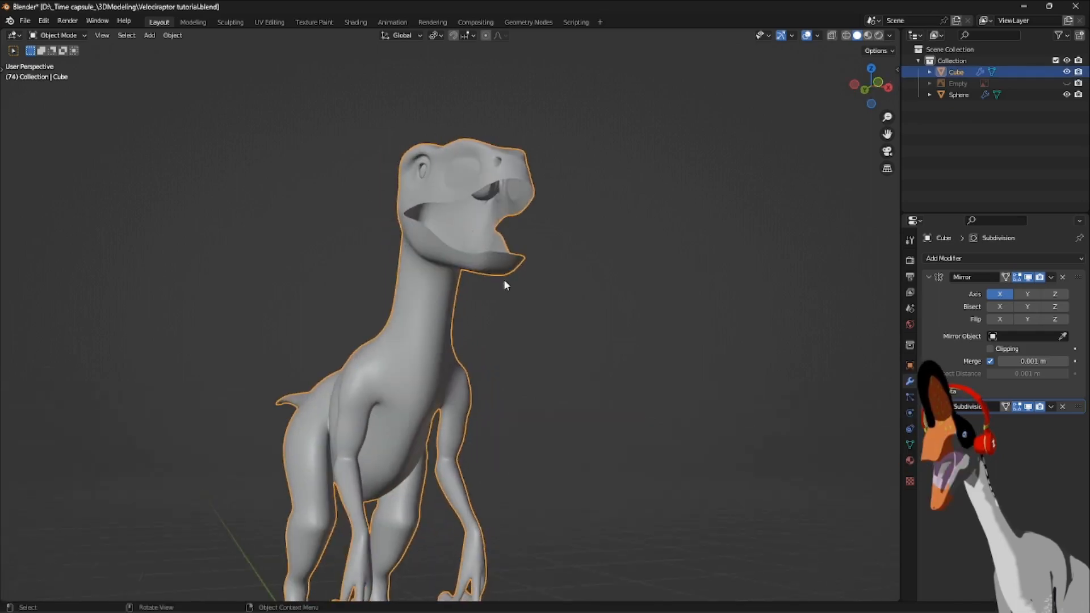
middle_click_drag(504, 279, 468, 301)
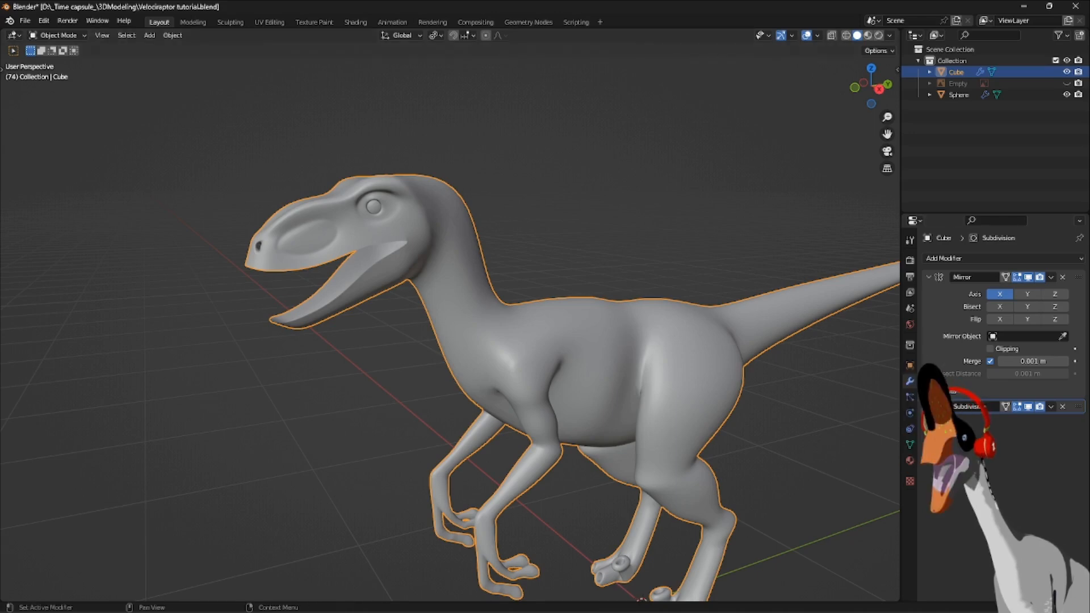
middle_click_drag(603, 331, 506, 335)
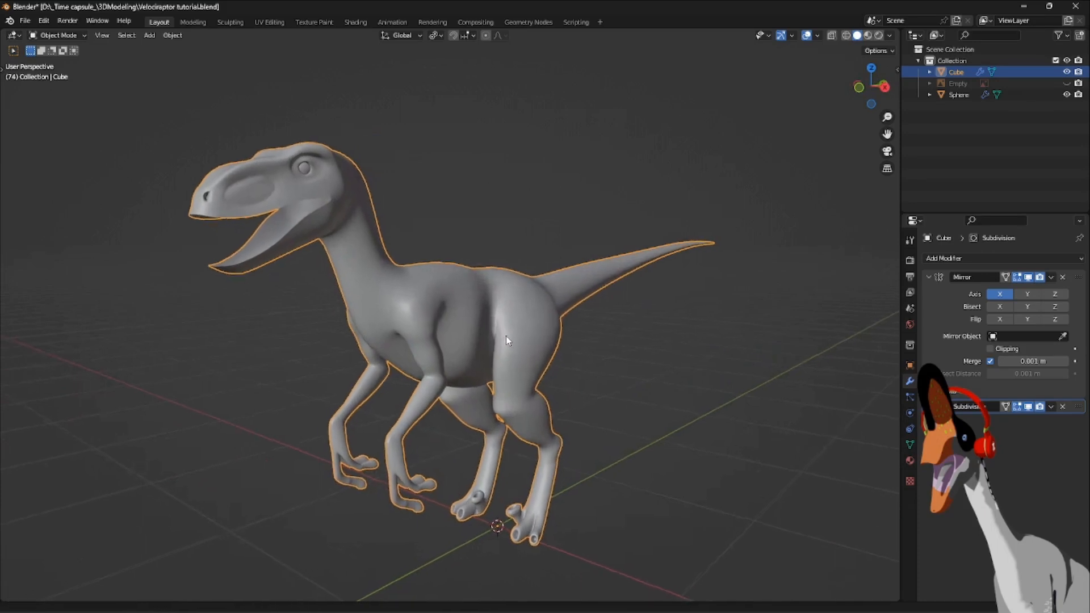
Switch to the browser and look over the Keyframe3D YouTube channel's videos page.
mouse_move(677, 608)
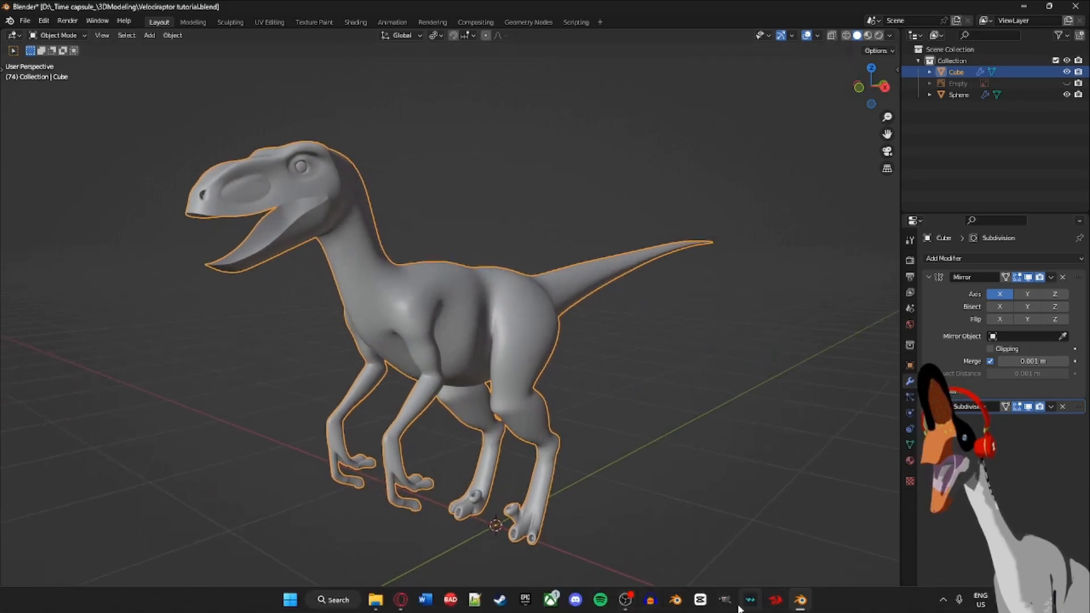
mouse_move(412, 606)
left_click(434, 545)
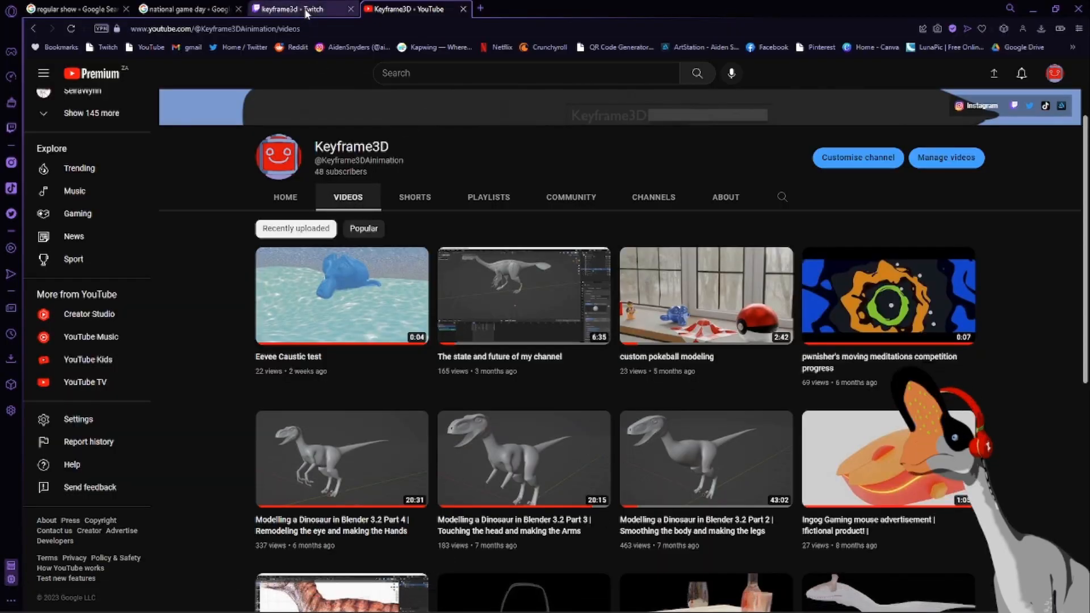
scroll(435, 331, "up", 2)
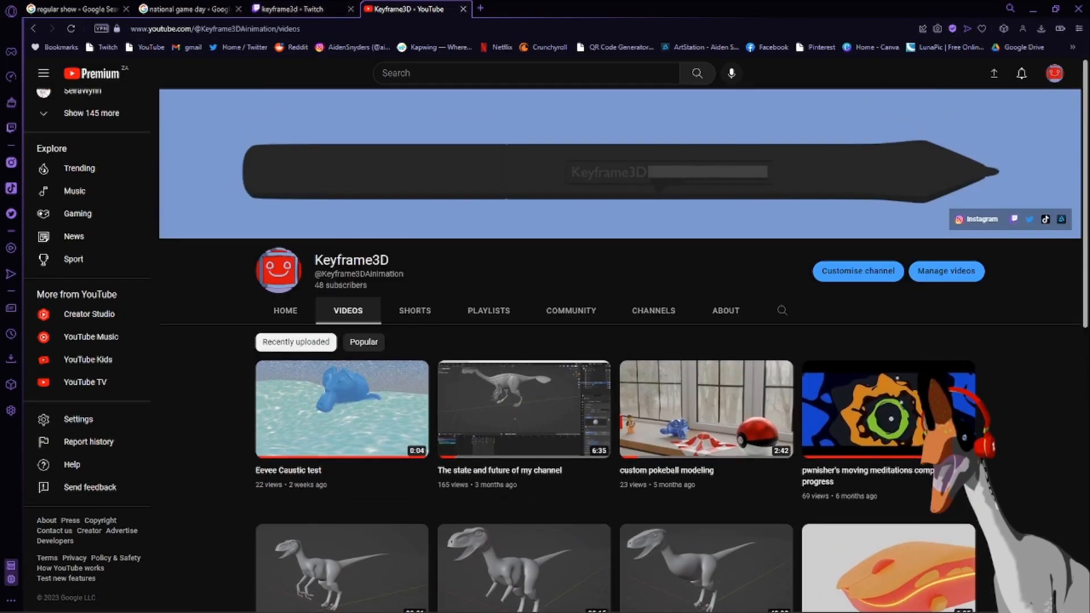
scroll(756, 404, "down", 1)
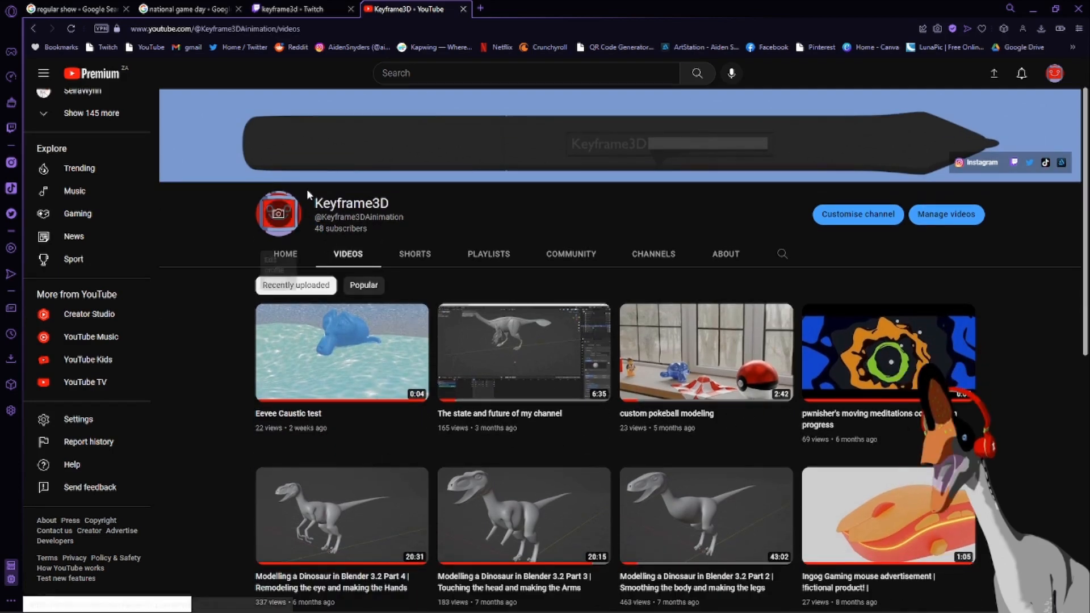
scroll(578, 449, "up", 1)
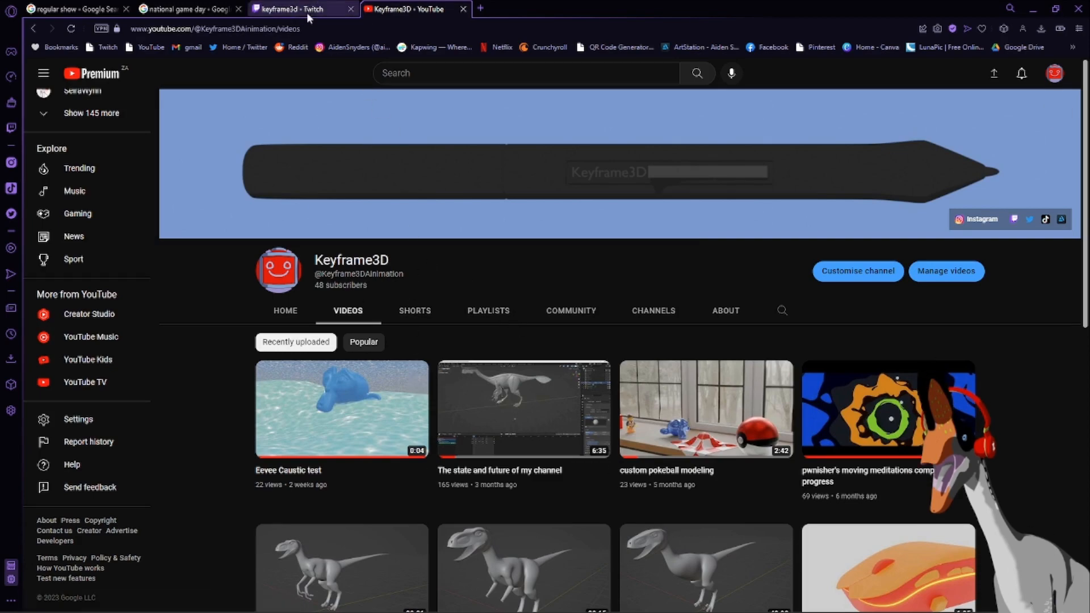
Open the keyframe3d Twitch channel page and look over its highlight and past streams.
key("ctrl+shift+Tab")
scroll(571, 443, "down", 2)
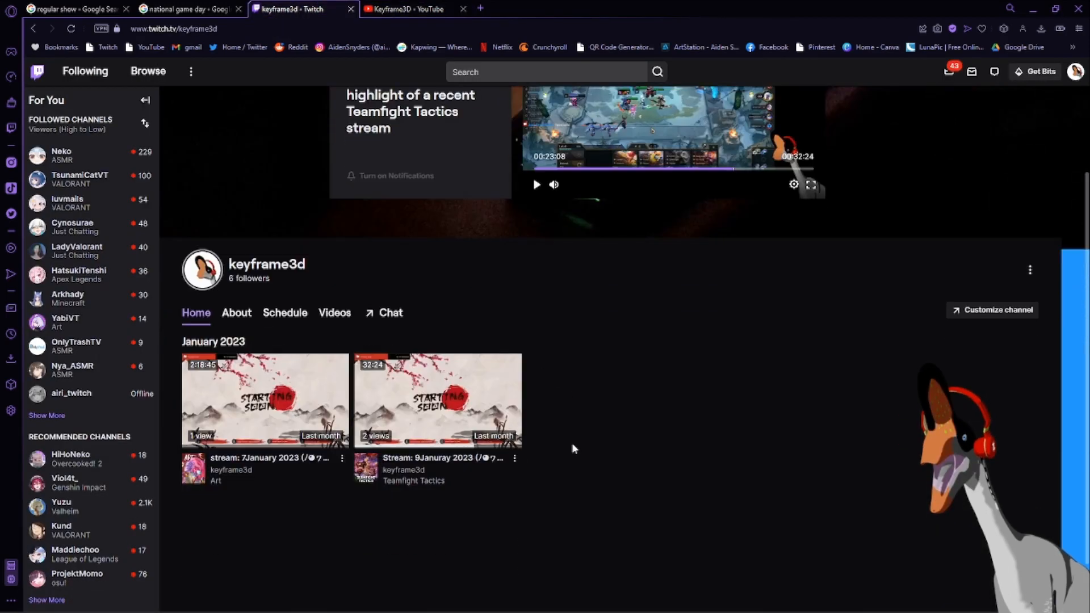
scroll(638, 382, "up", 2)
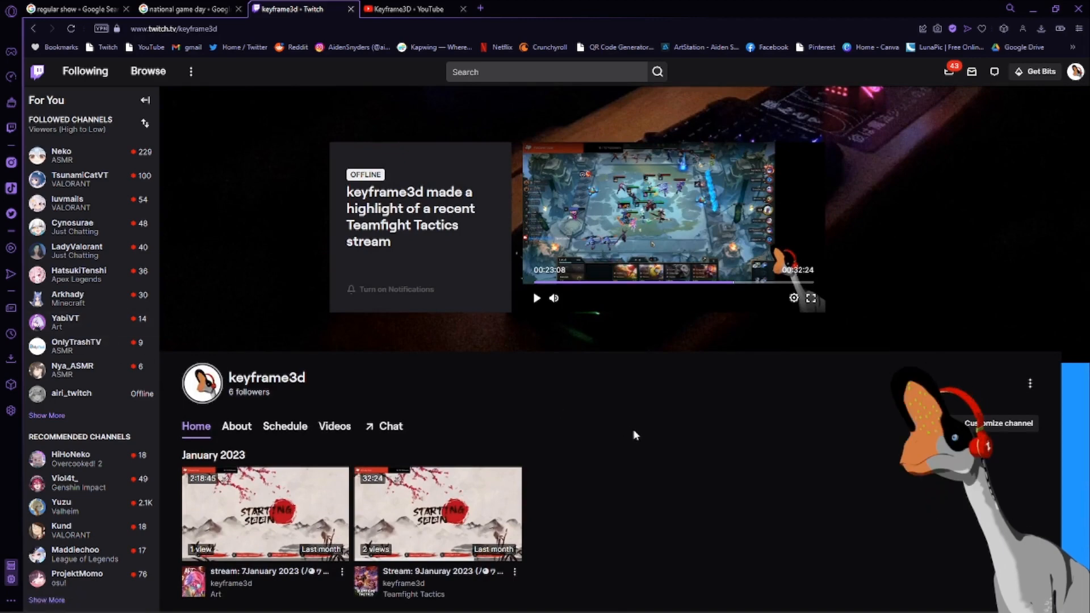
scroll(737, 444, "down", 1)
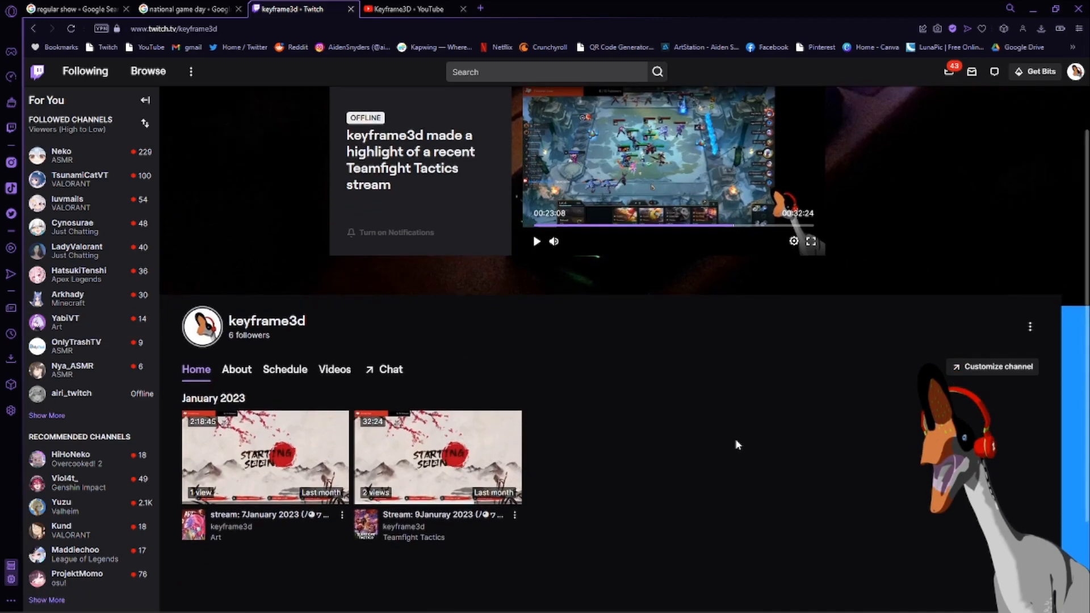
scroll(737, 445, "down", 1)
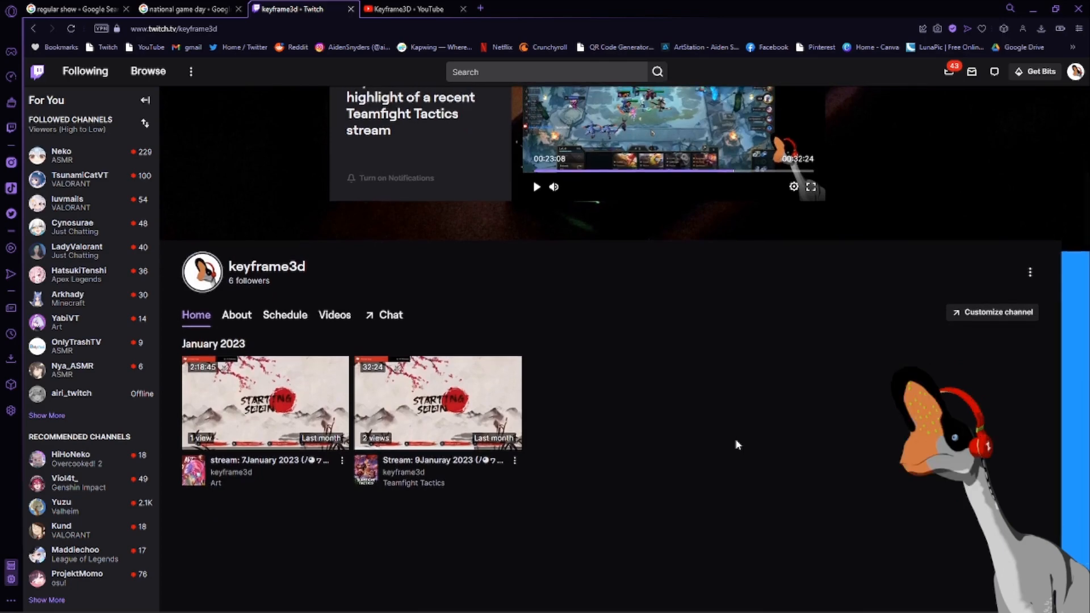
scroll(737, 444, "up", 2)
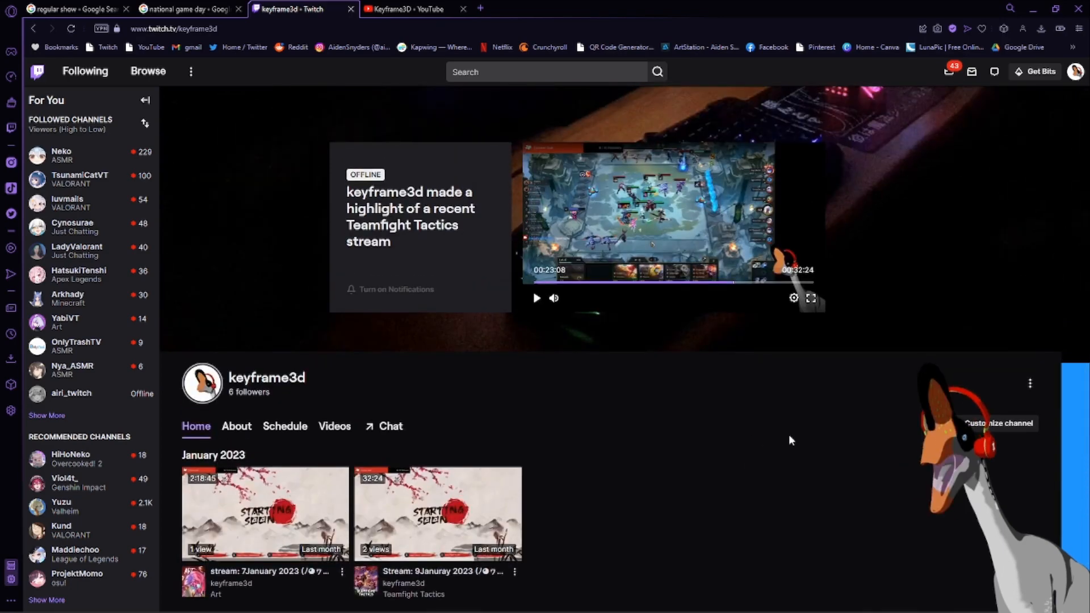
Close the Twitch and YouTube tabs and exit the browser to return to Blender.
left_click(351, 9)
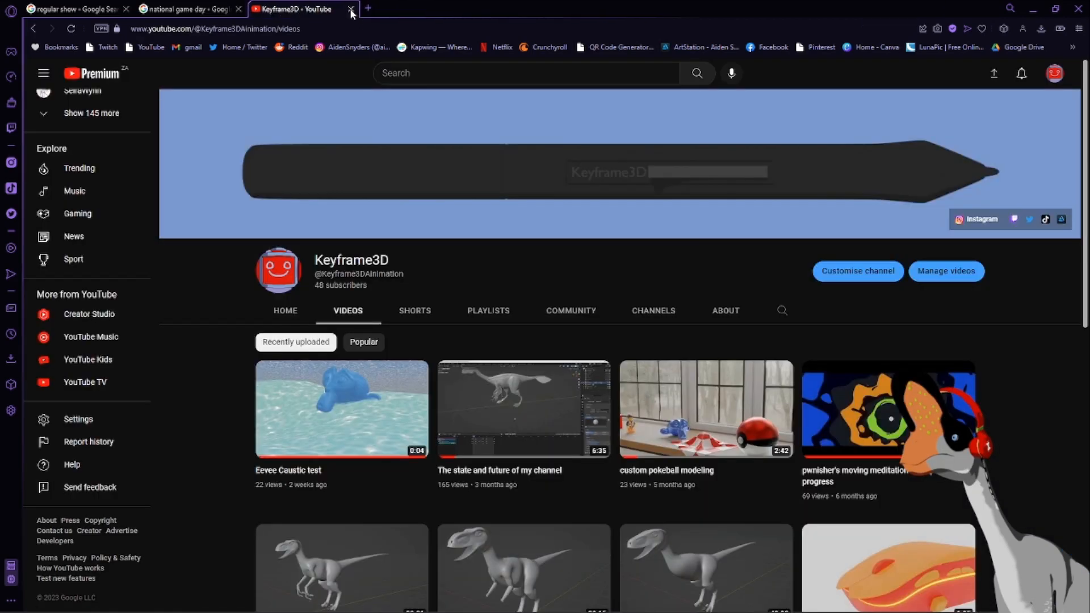
left_click(351, 9)
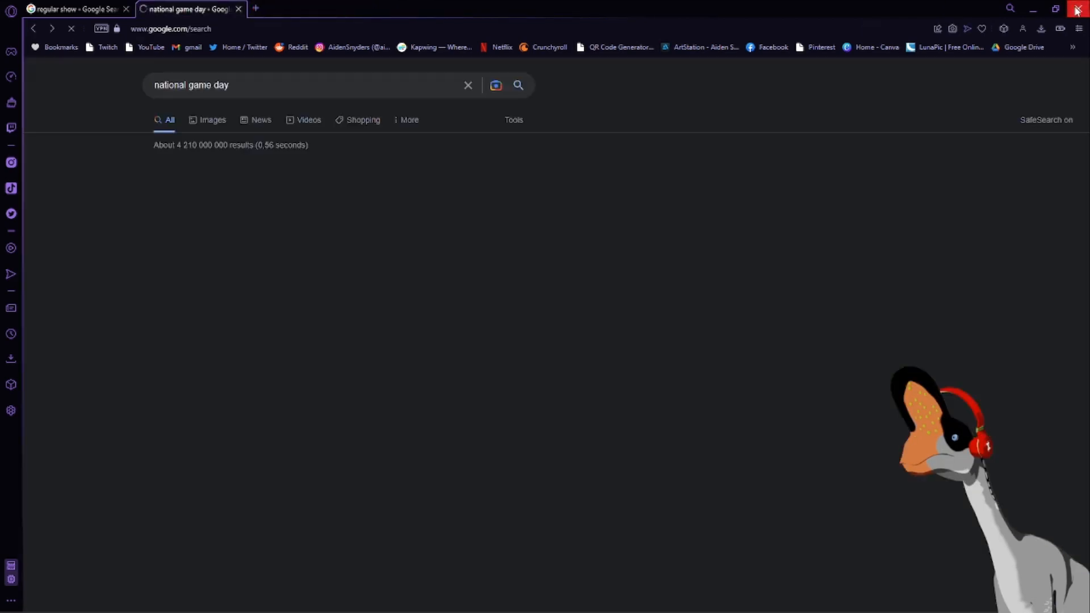
left_click(1079, 8)
left_click(595, 339)
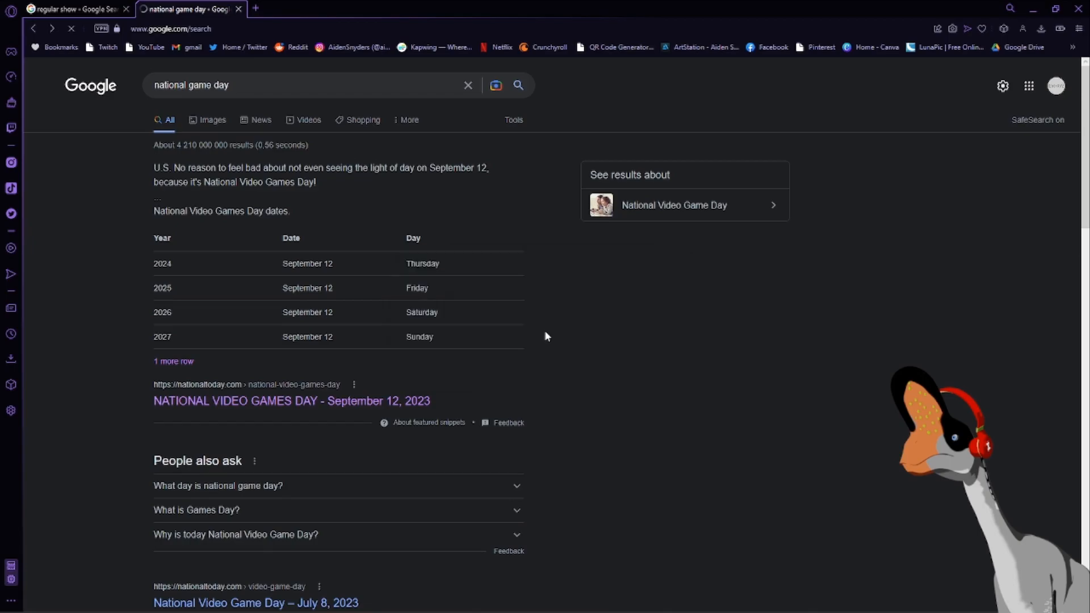
Inspect the velociraptor in perspective and in the right orthographic view around the head and neck.
middle_click_drag(570, 324, 561, 356)
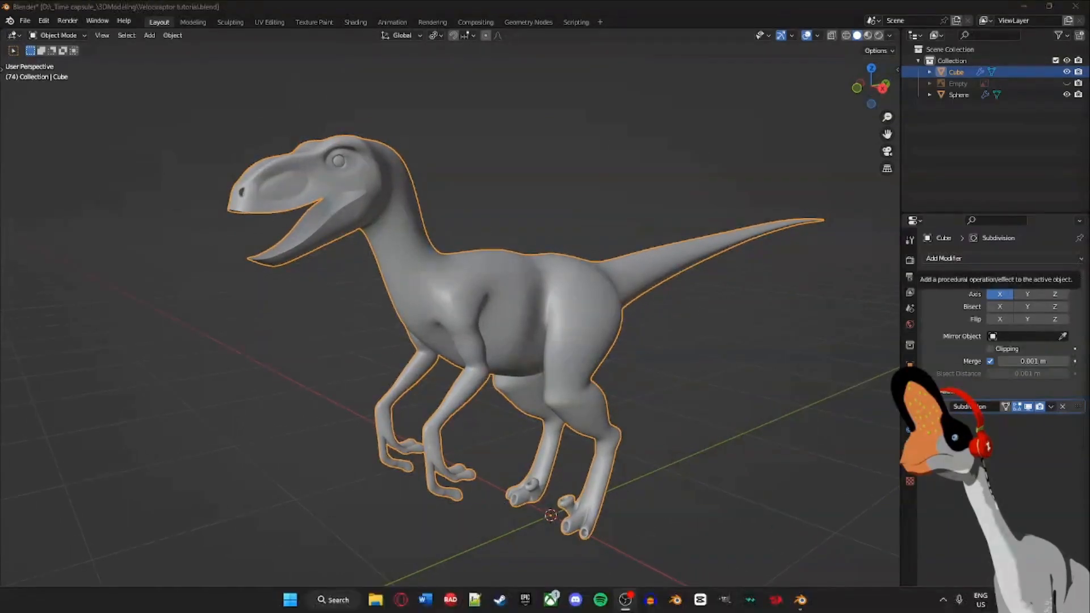
middle_click_drag(583, 326, 534, 331)
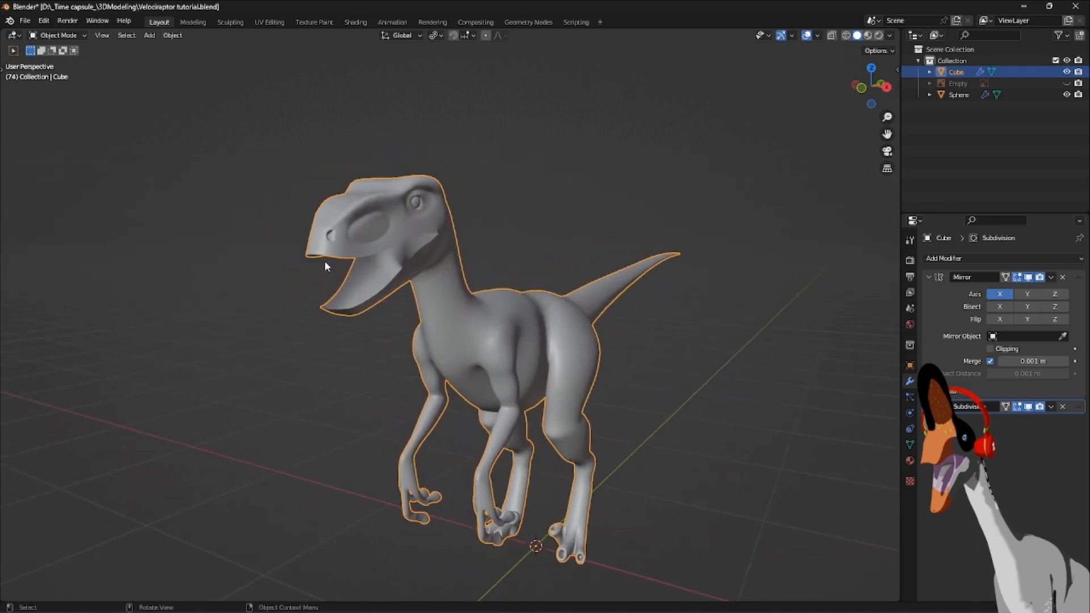
middle_click_drag(325, 265, 475, 239)
key("KP_3")
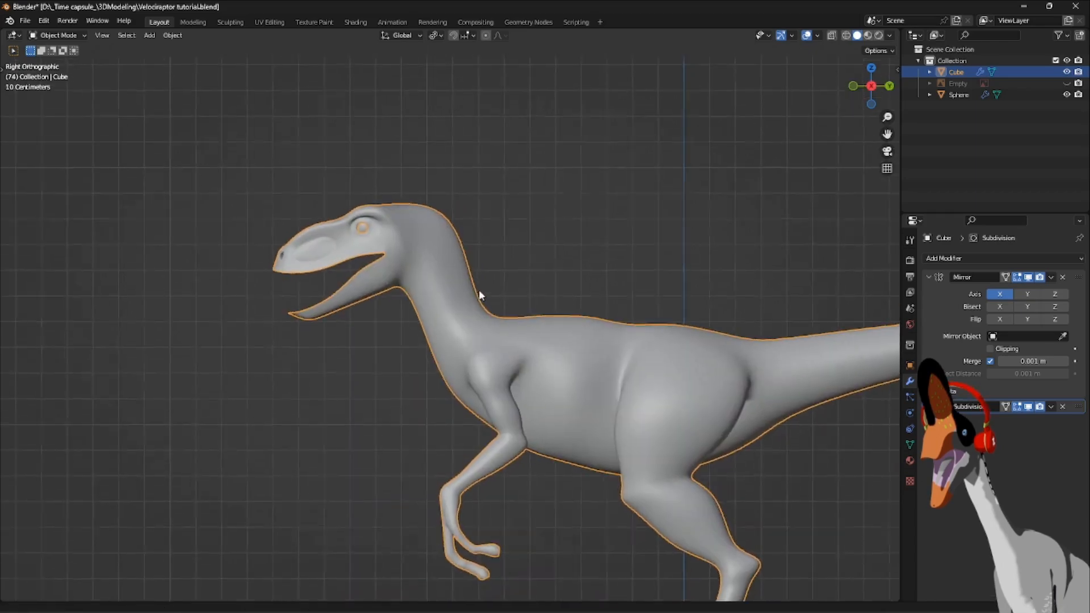
scroll(478, 289, "up", 2)
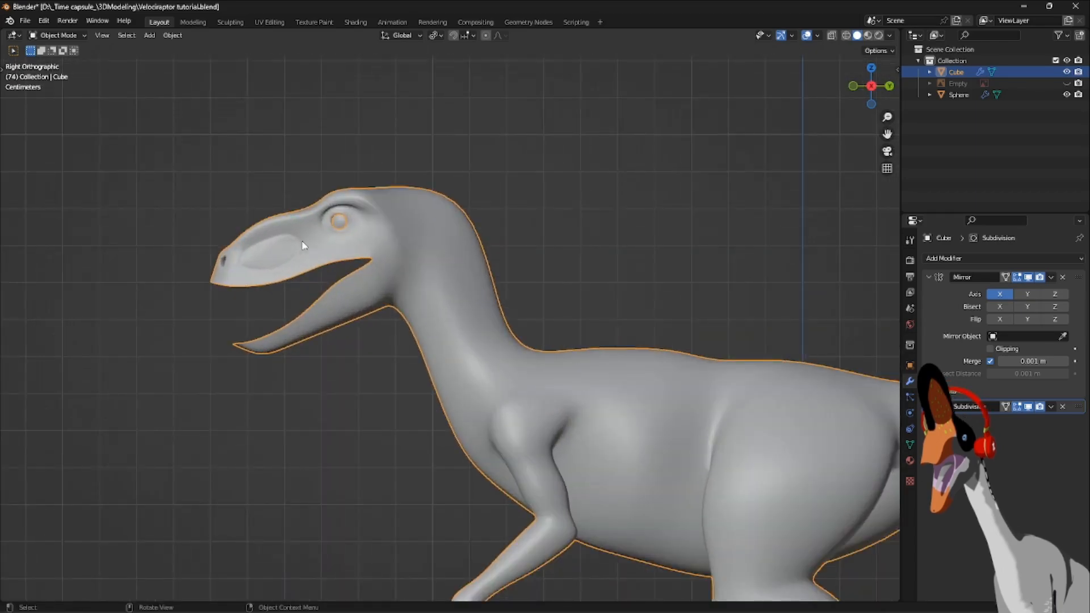
scroll(303, 245, "down", 1)
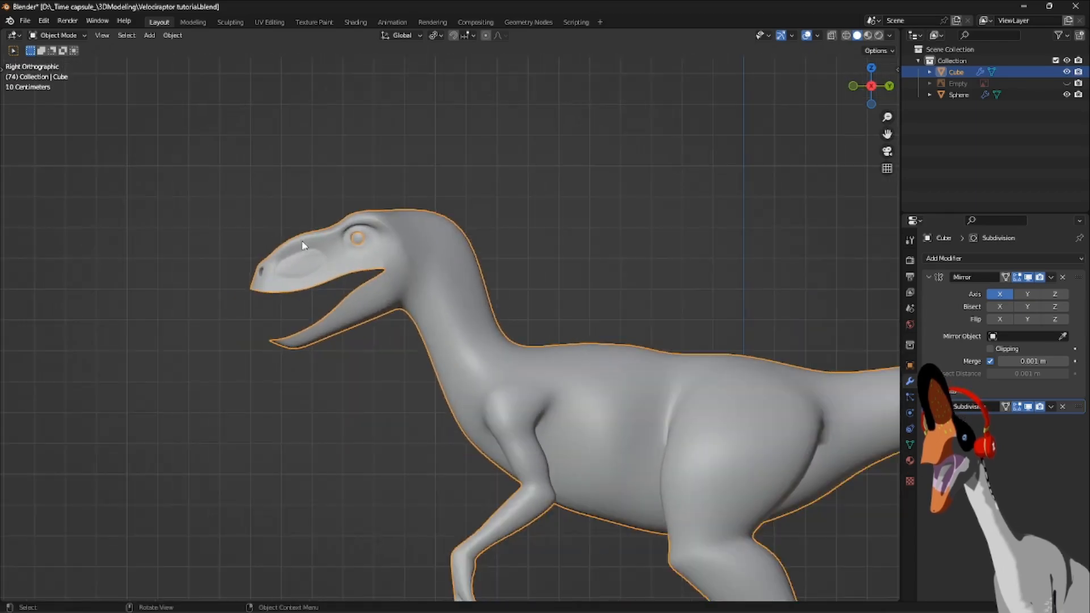
Show the Empty reference image to check it, hide it again, and examine the velociraptor's open mouth from the front.
left_click(1068, 85)
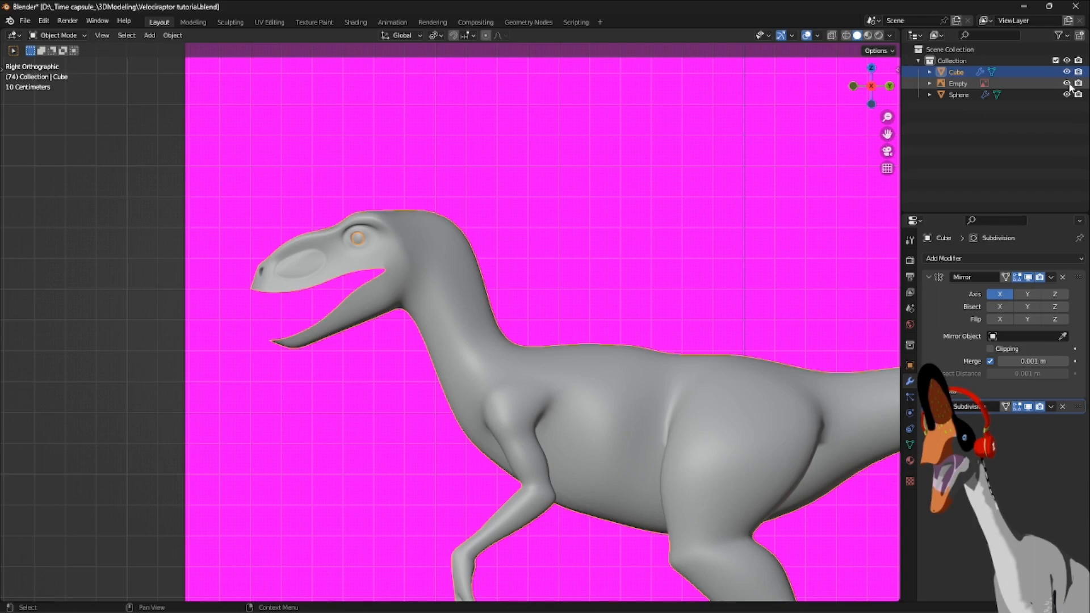
left_click(1068, 84)
middle_click_drag(766, 134, 455, 214)
middle_click_drag(459, 256, 565, 230)
scroll(624, 224, "up", 3)
middle_click_drag(609, 135, 380, 162)
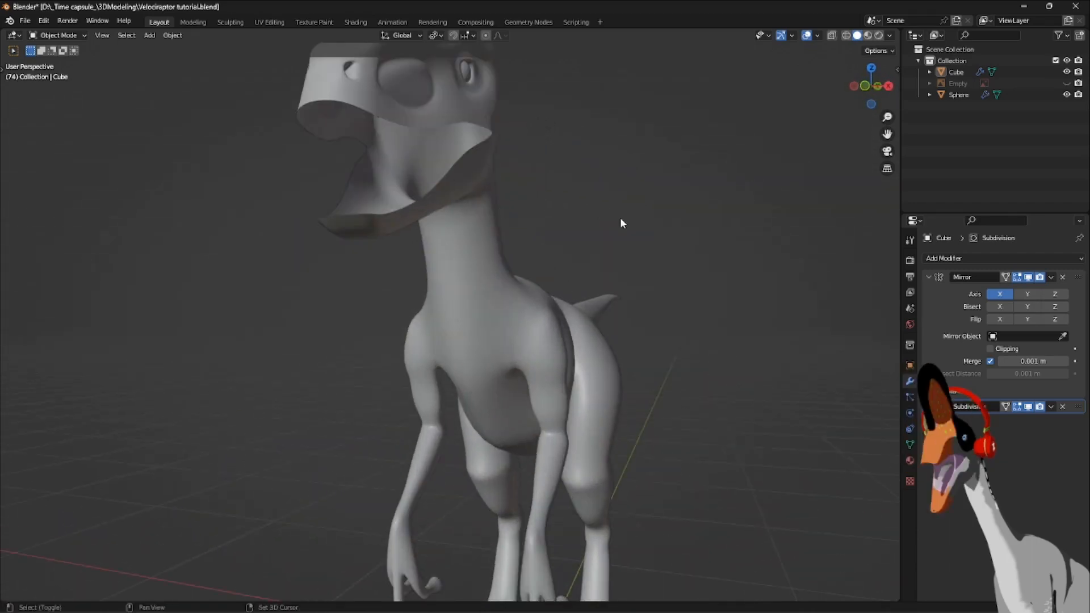
Inspect the velociraptor's head, open mouth and body in perspective and in the right orthographic view.
middle_click_drag(621, 222, 652, 296)
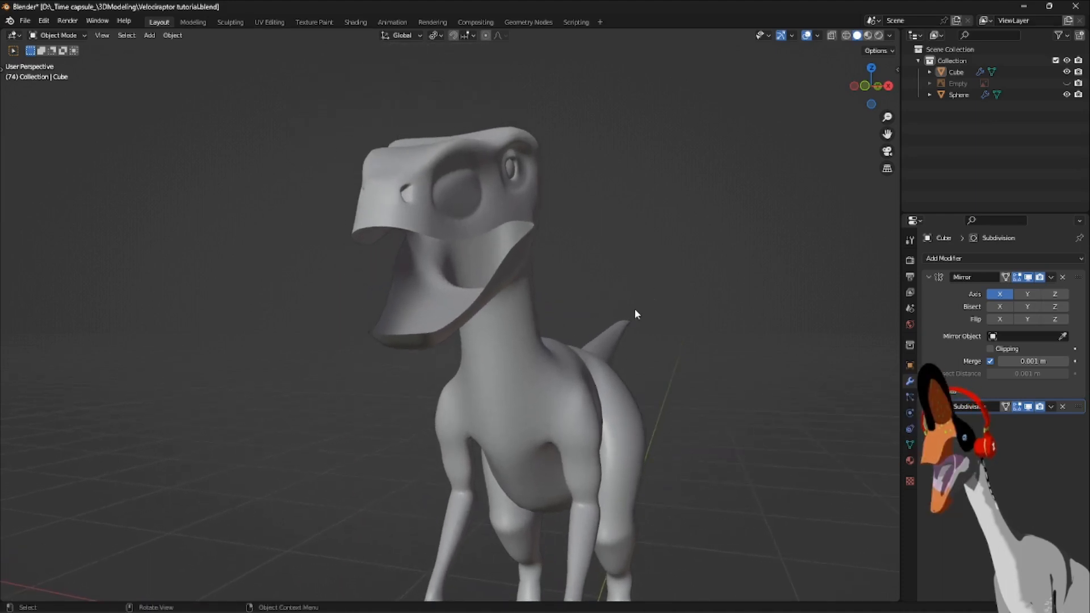
middle_click_drag(628, 324, 567, 326)
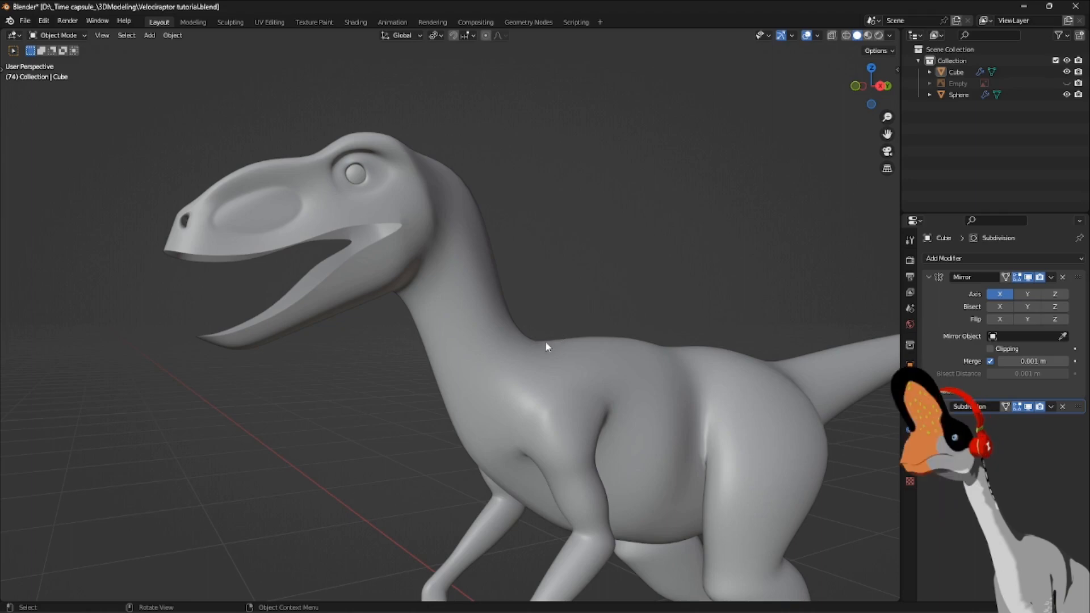
key("KP_3")
scroll(566, 364, "up", 2)
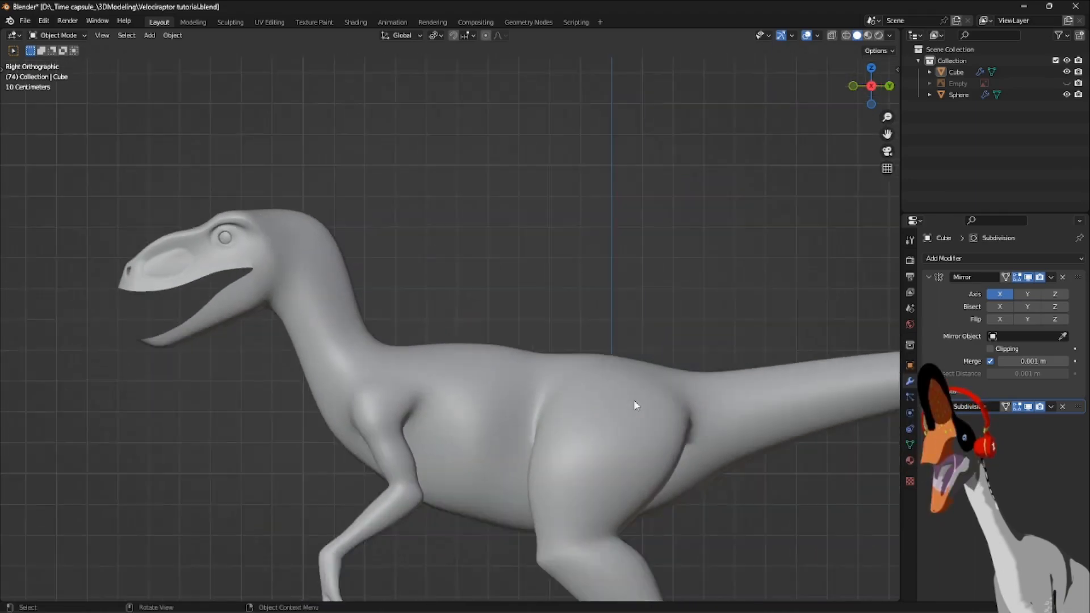
scroll(633, 399, "down", 1)
middle_click_drag(577, 375, 491, 360, "shift")
scroll(484, 351, "down", 2)
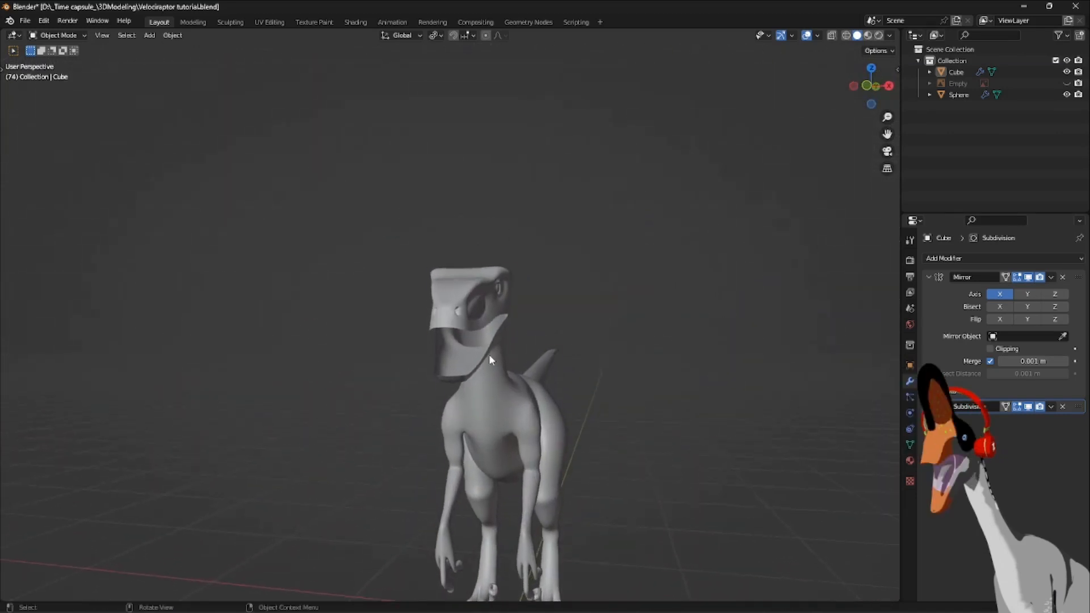
Examine the velociraptor's mesh topology in Edit Mode from the right side, return to Object Mode and deselect everything.
left_click(506, 366)
key("Tab")
key("KP_3")
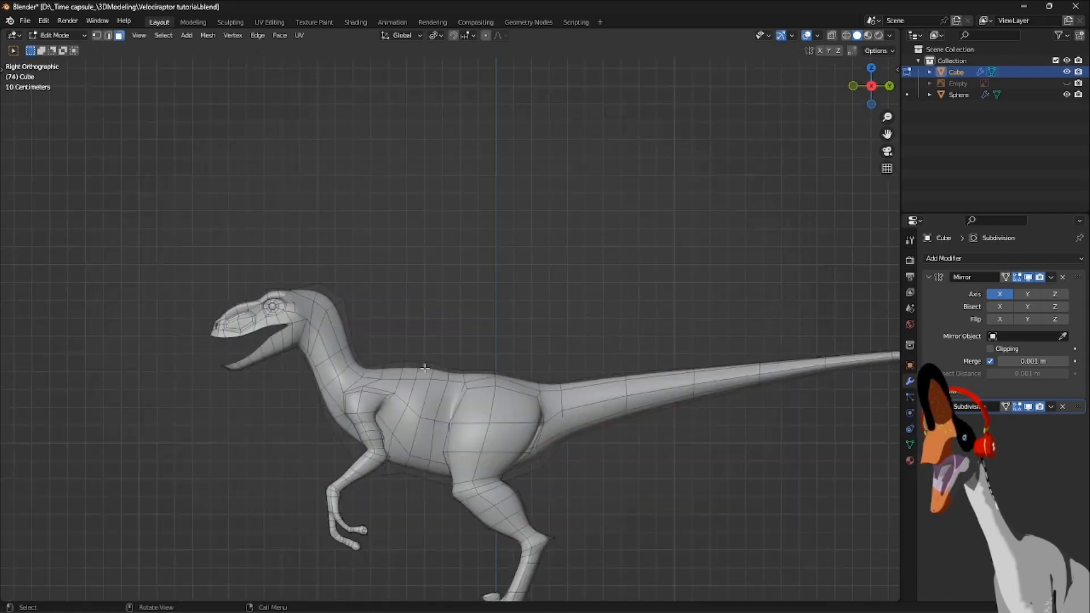
scroll(424, 368, "up", 4)
middle_click_drag(253, 375, 688, 339, "shift")
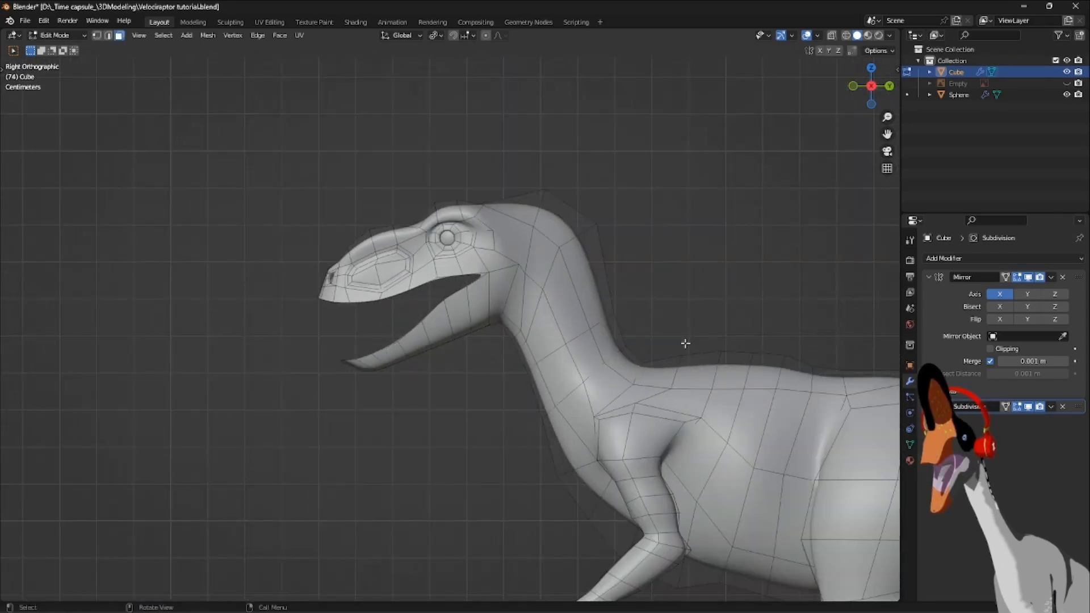
key("Tab")
scroll(699, 364, "down", 3)
scroll(588, 381, "up", 1)
key("alt+a")
Examine the whole velociraptor in perspective from behind and from the front three-quarter angle.
mouse_move(498, 351)
middle_mouse_down()
mouse_move(620, 355)
mouse_move(618, 369)
mouse_move(564, 370)
mouse_move(628, 373)
mouse_move(499, 370)
middle_mouse_up()
scroll(584, 372, "down", 3)
scroll(483, 374, "up", 4)
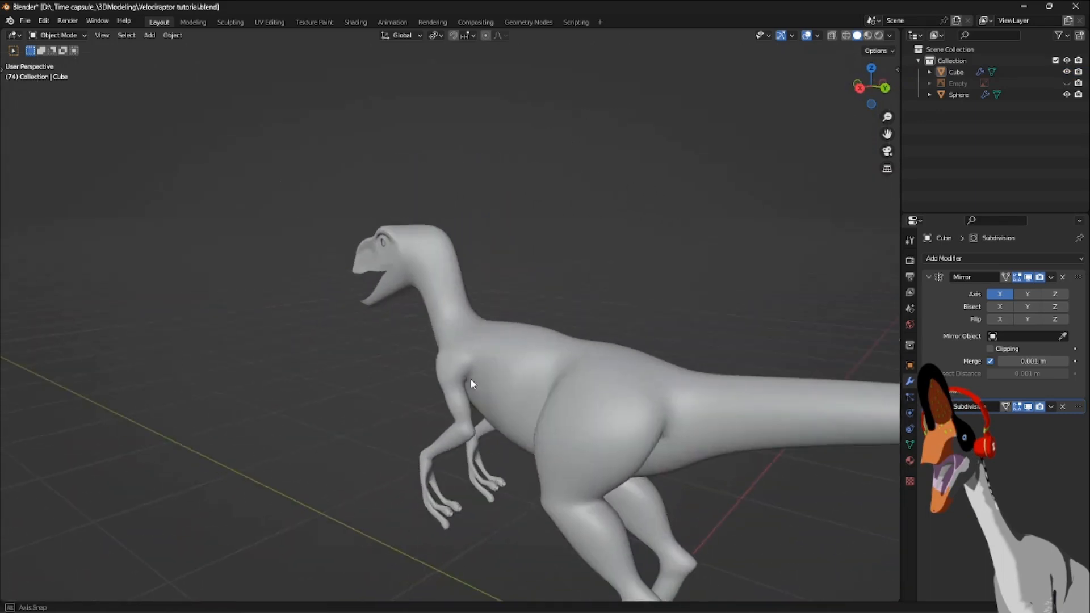
scroll(470, 384, "down", 3)
mouse_move(594, 394)
middle_mouse_down()
mouse_move(659, 382)
mouse_move(605, 382)
middle_mouse_up()
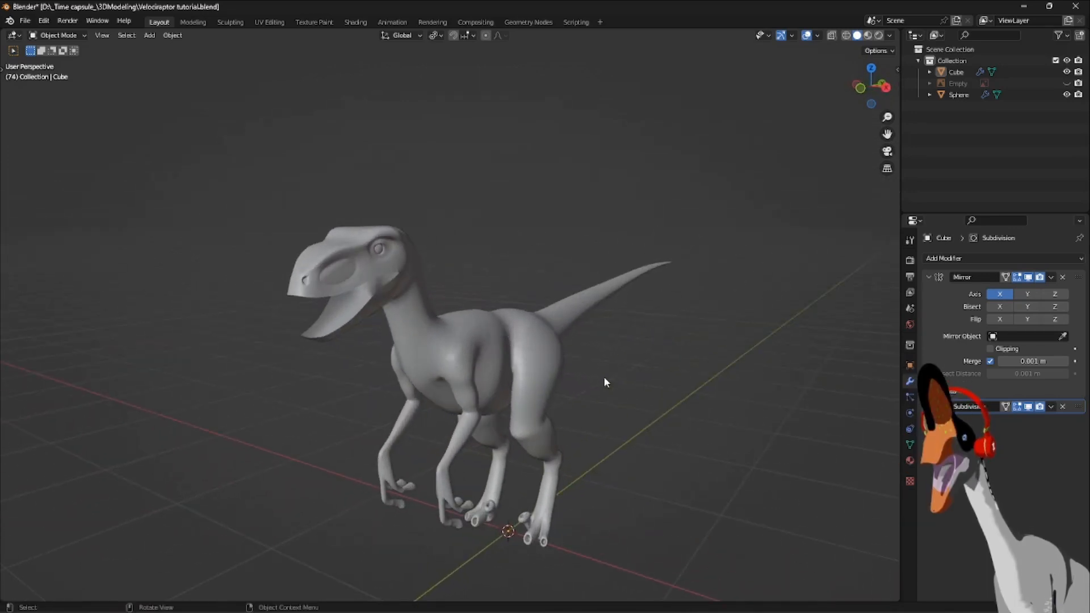
Enter Edit Mode on the velociraptor body and frame its head in the right orthographic view.
left_click(522, 356)
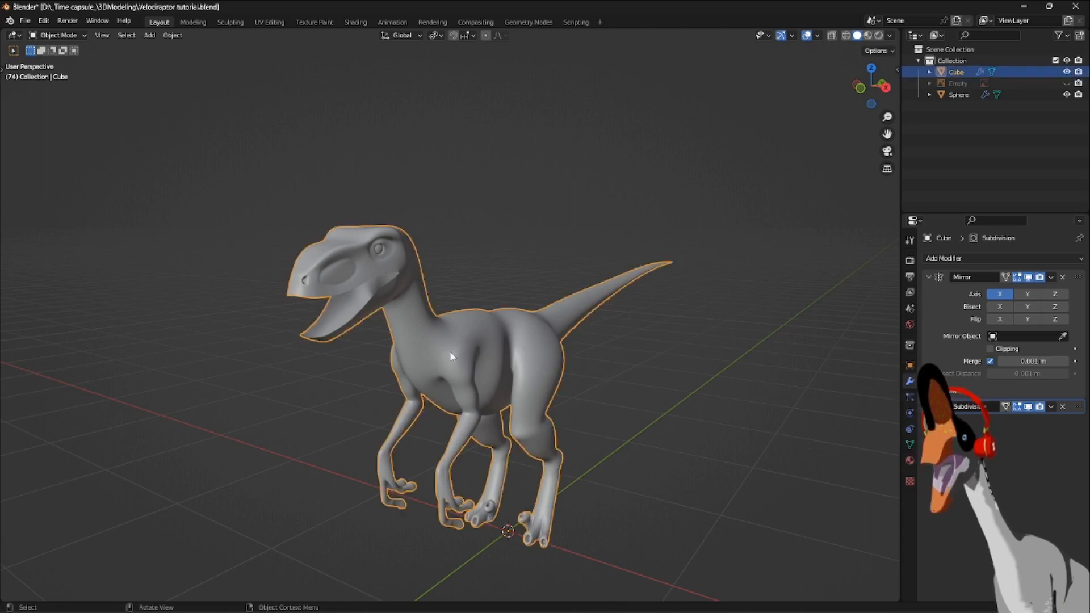
key("Tab")
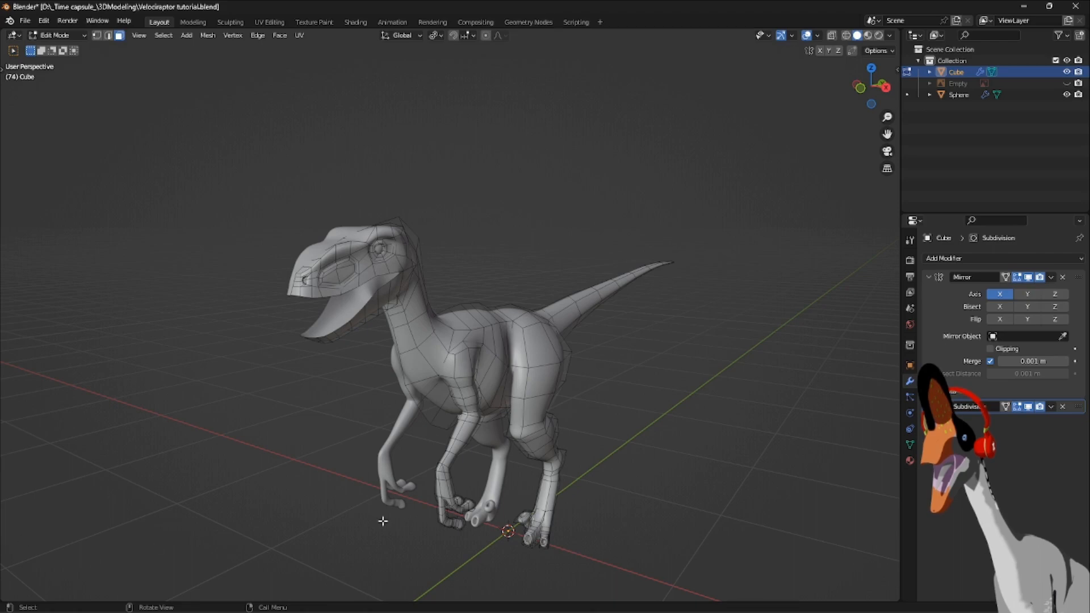
key("KP_3")
scroll(360, 426, "up", 5)
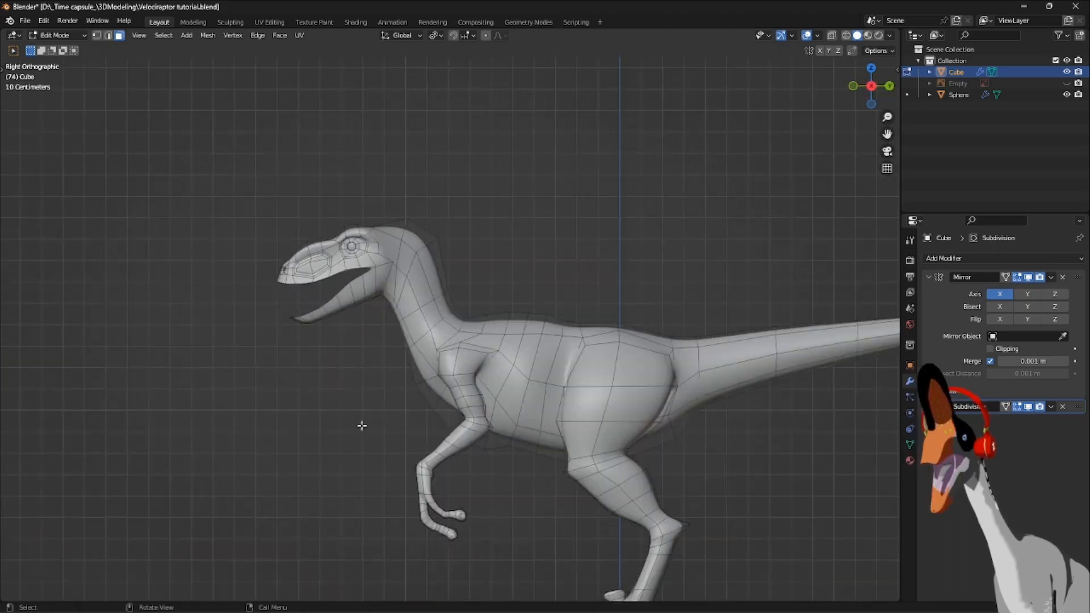
middle_click_drag(284, 358, 424, 440, "shift")
scroll(596, 498, "up", 4)
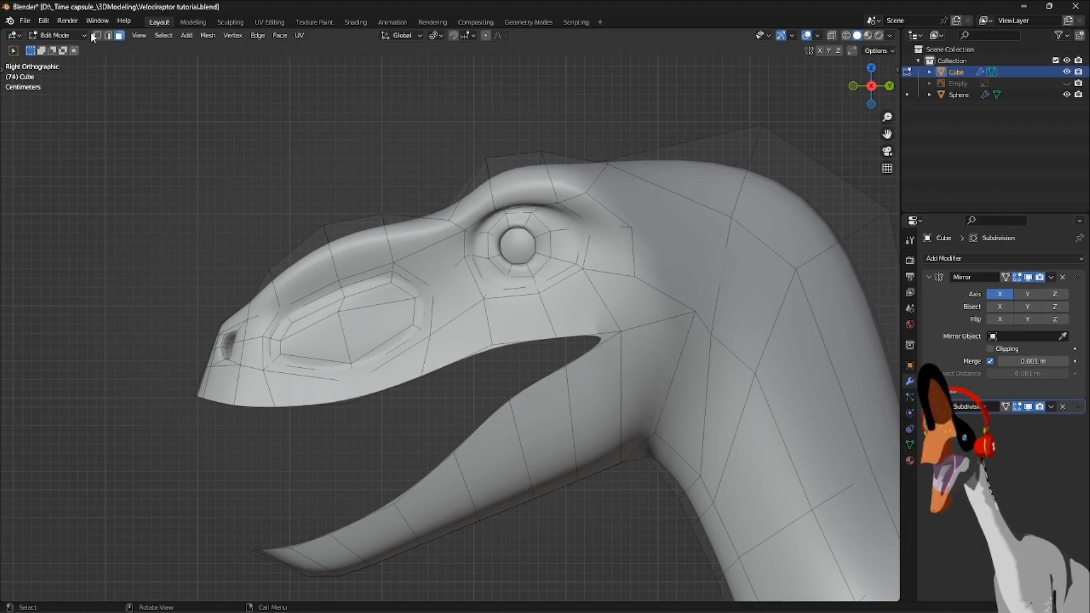
Select the row of vertices along the upper rim of the lower jaw in vertex select mode.
middle_click_drag(410, 412, 384, 379)
left_click(364, 442)
middle_click_drag(389, 451, 469, 435)
middle_click_drag(477, 390, 534, 346)
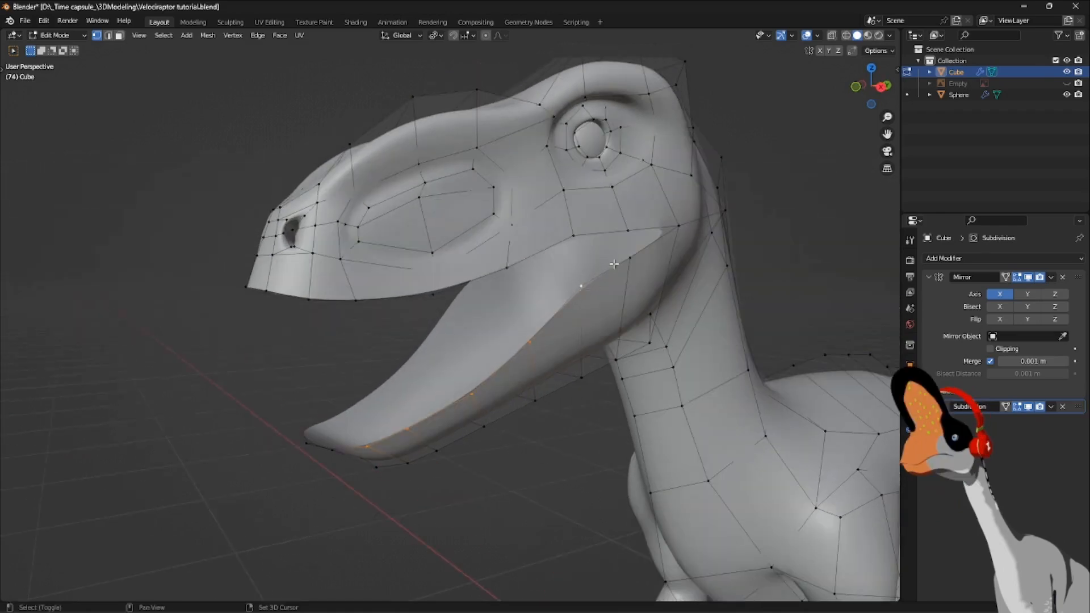
middle_click_drag(580, 294, 485, 399)
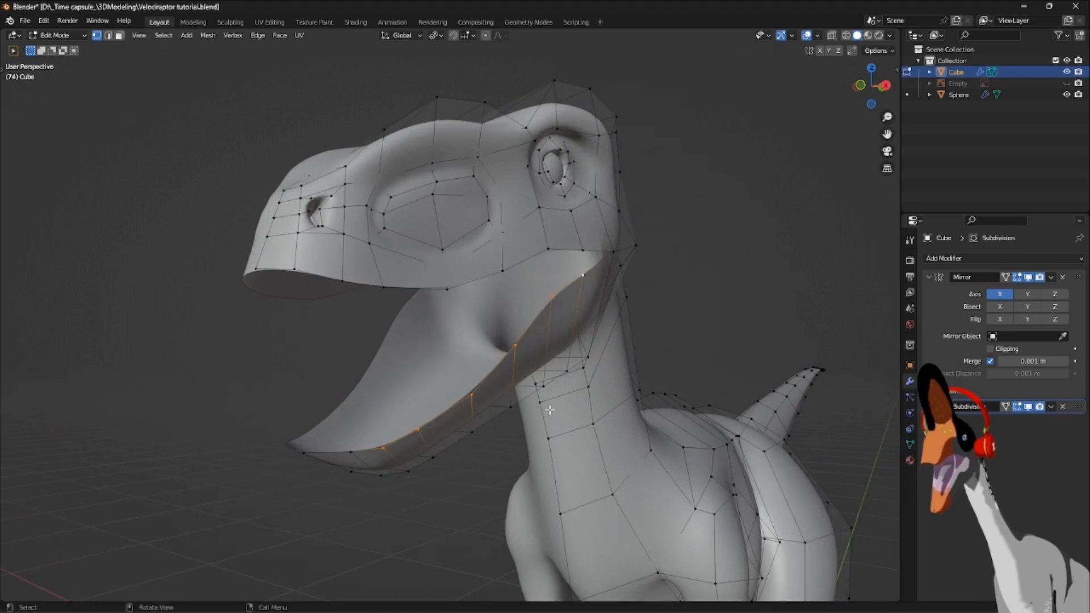
middle_click_drag(483, 401, 545, 385)
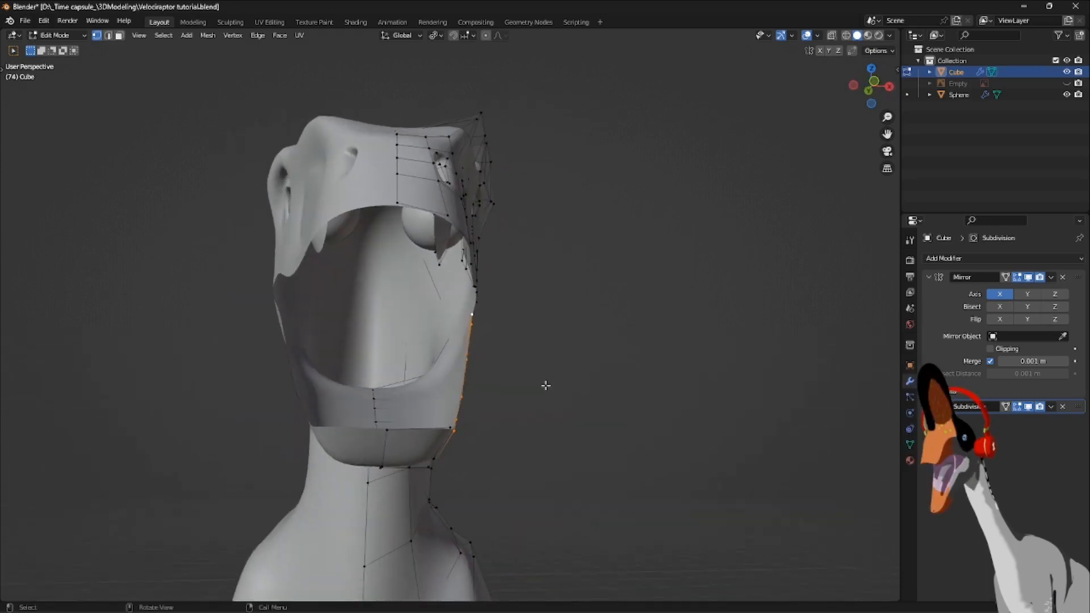
Extrude the selected lower jaw rim inward along X by about 0.019 m in the front view.
key("KP_1")
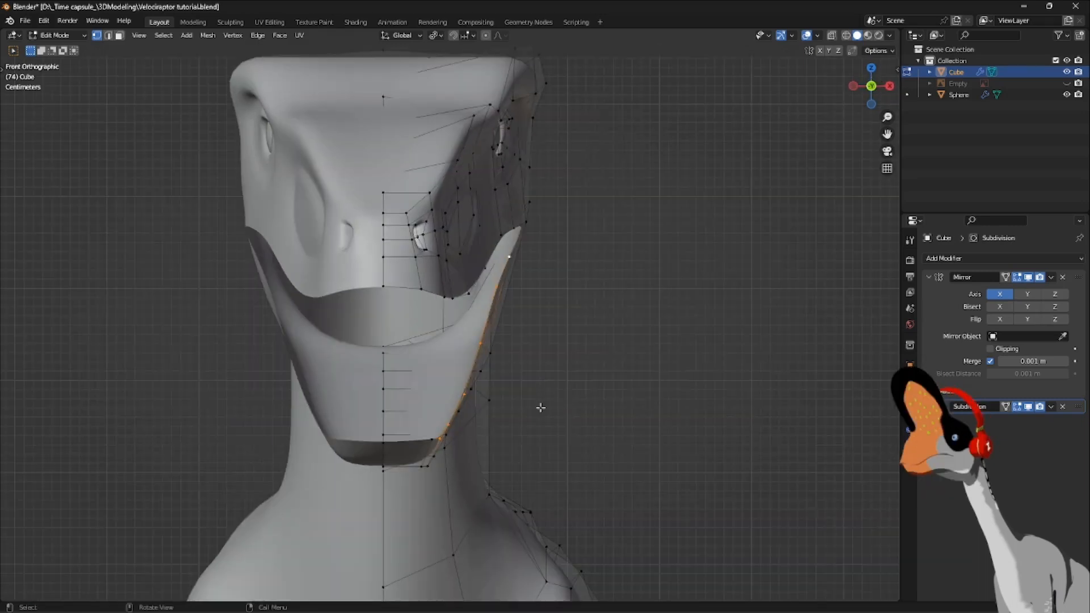
middle_click_drag(484, 417, 511, 461, "shift")
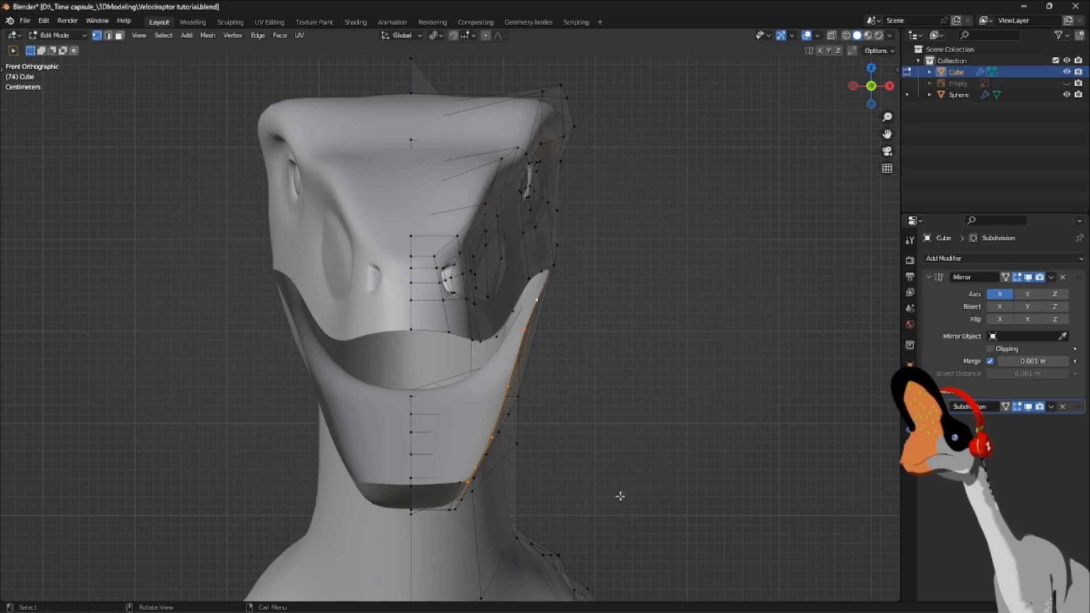
middle_click_drag(565, 439, 491, 491, "shift")
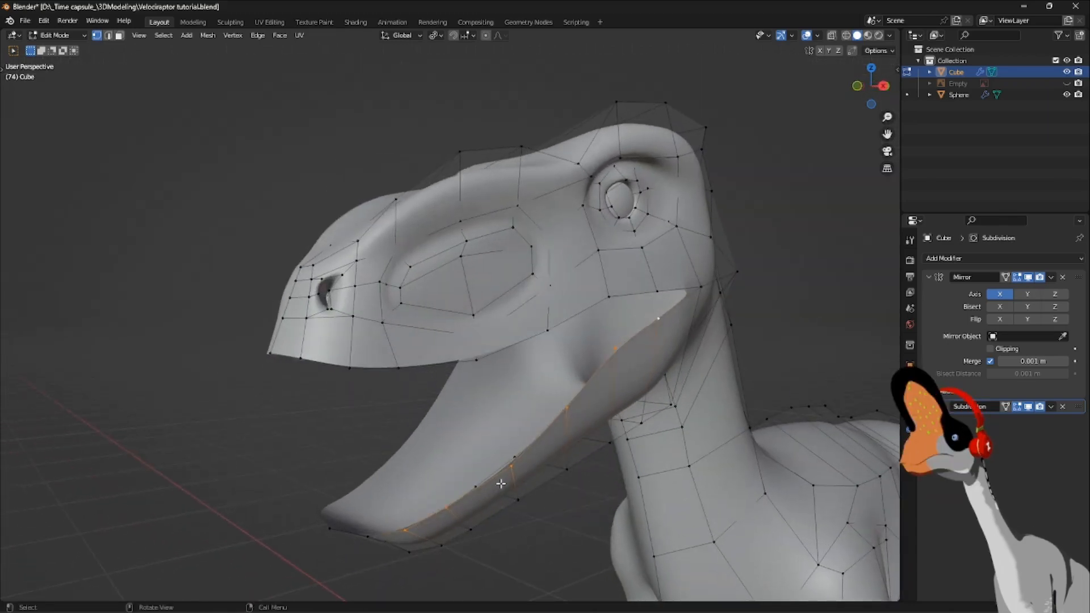
key("KP_1")
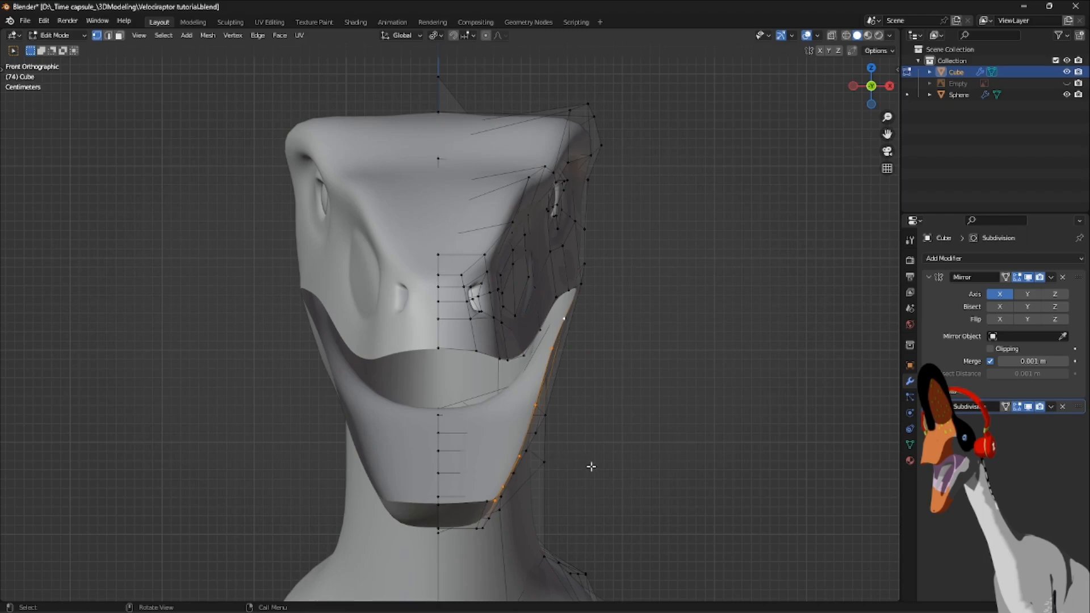
key("g")
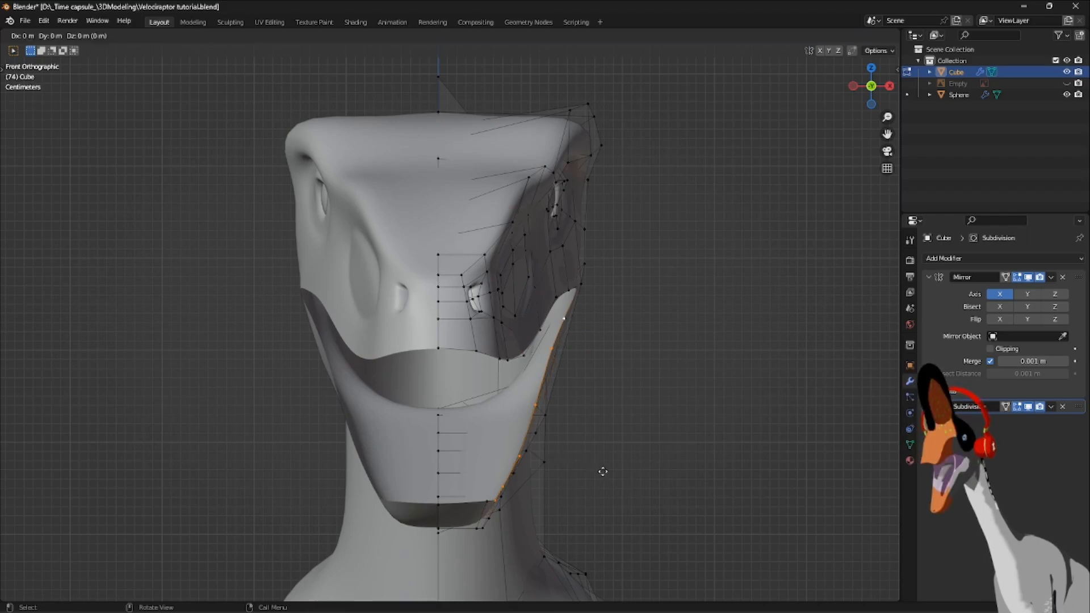
key("x")
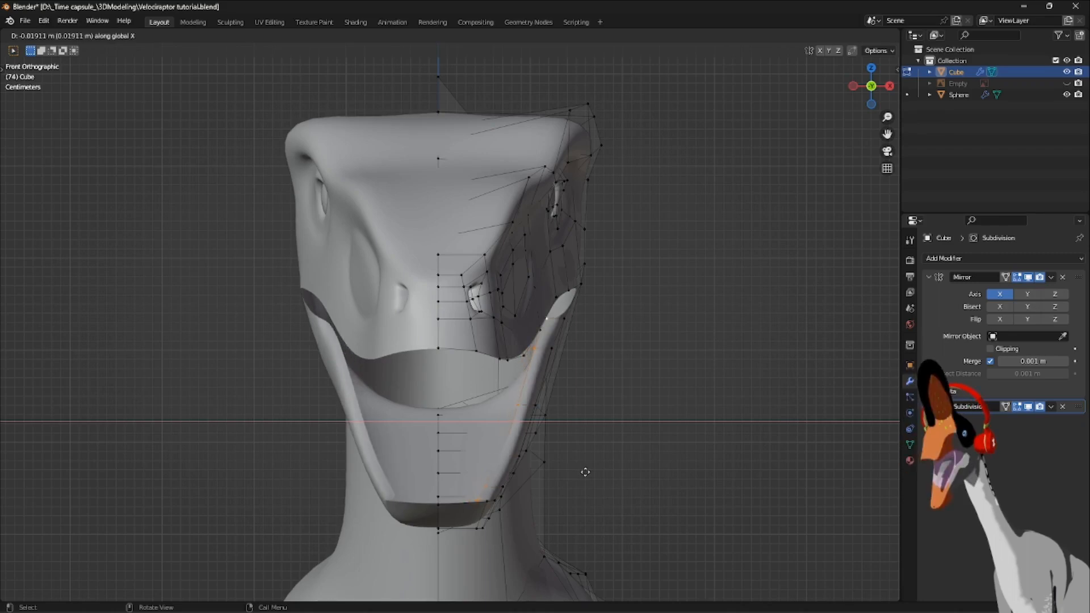
left_click(584, 472)
middle_click_drag(565, 469, 468, 466)
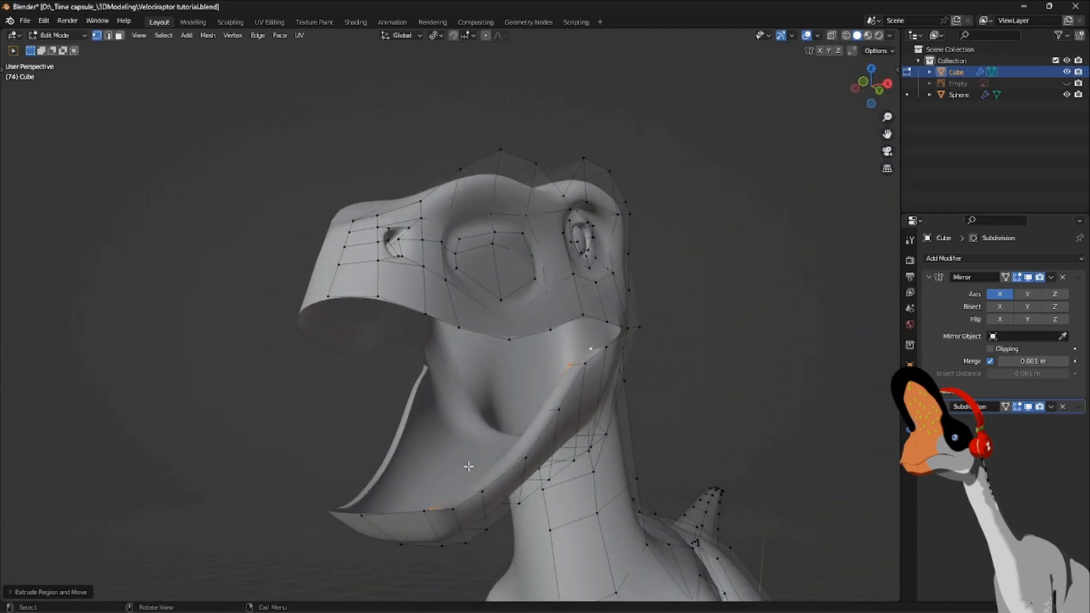
Enable Clipping on the Mirror modifier and extrude the jaw's inner edge along X to the centre plane to form the mouth floor.
key("KP_1")
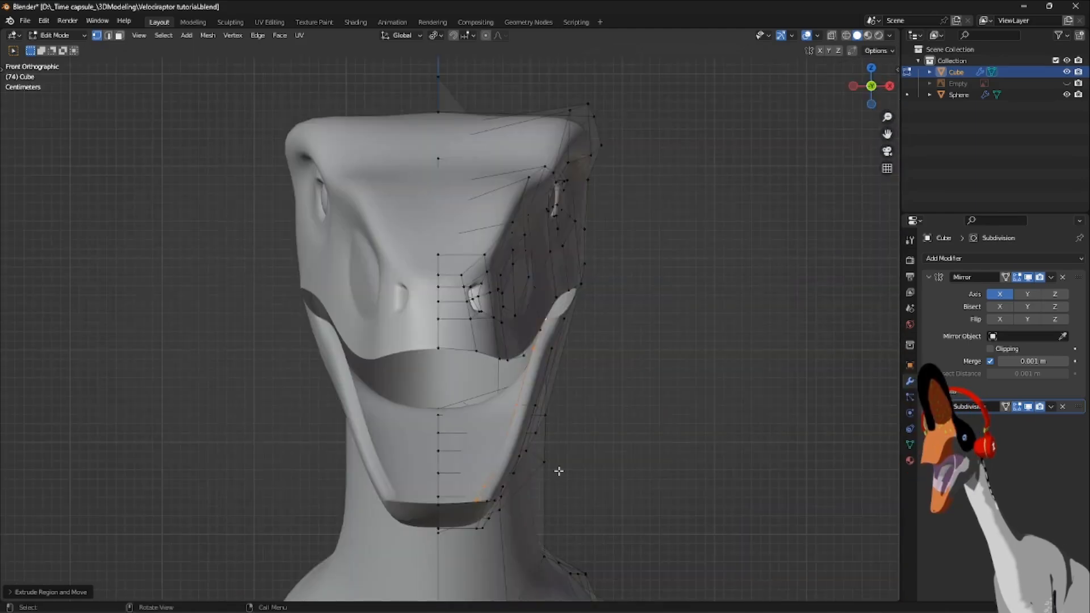
key("g")
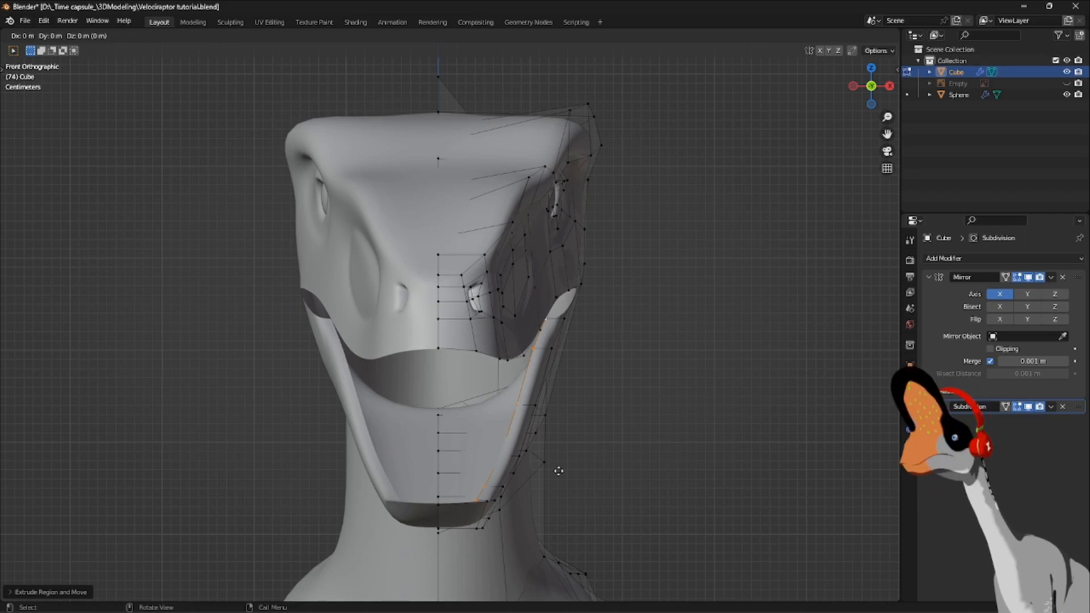
key("x")
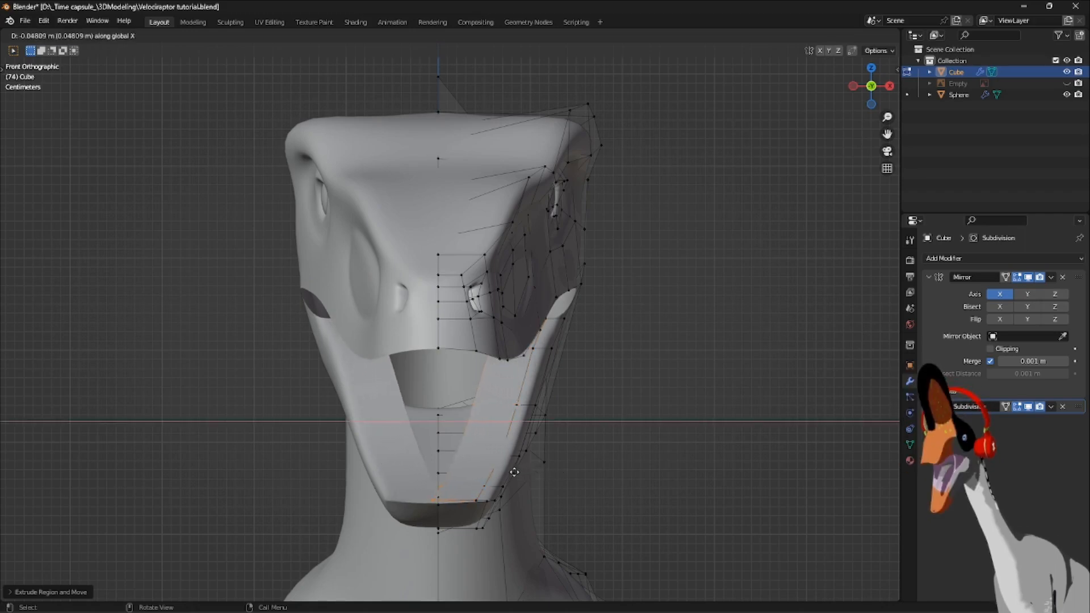
left_click(521, 472)
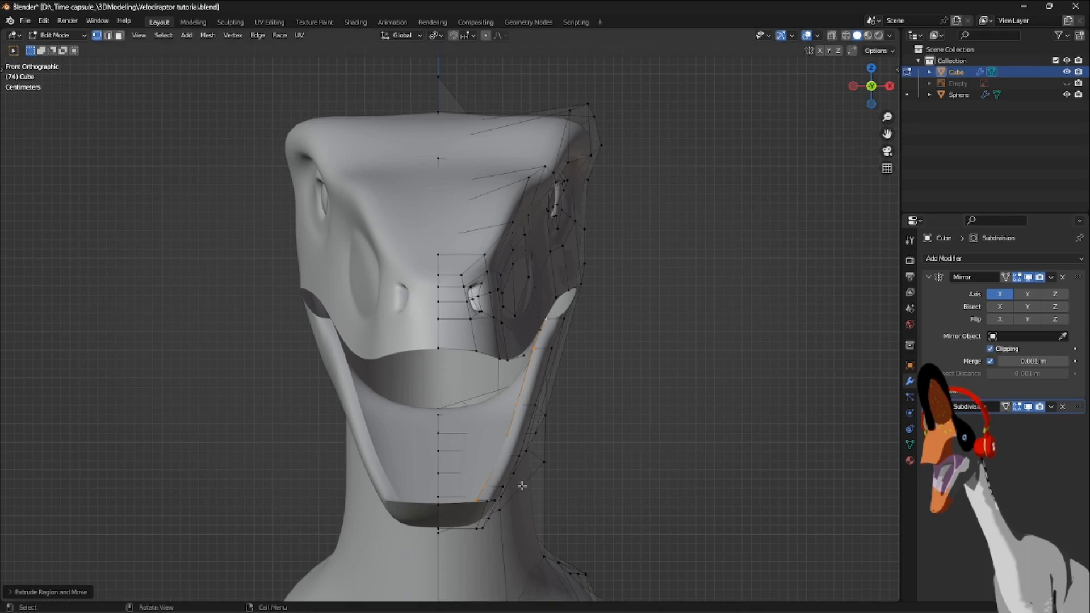
key("g")
key("x")
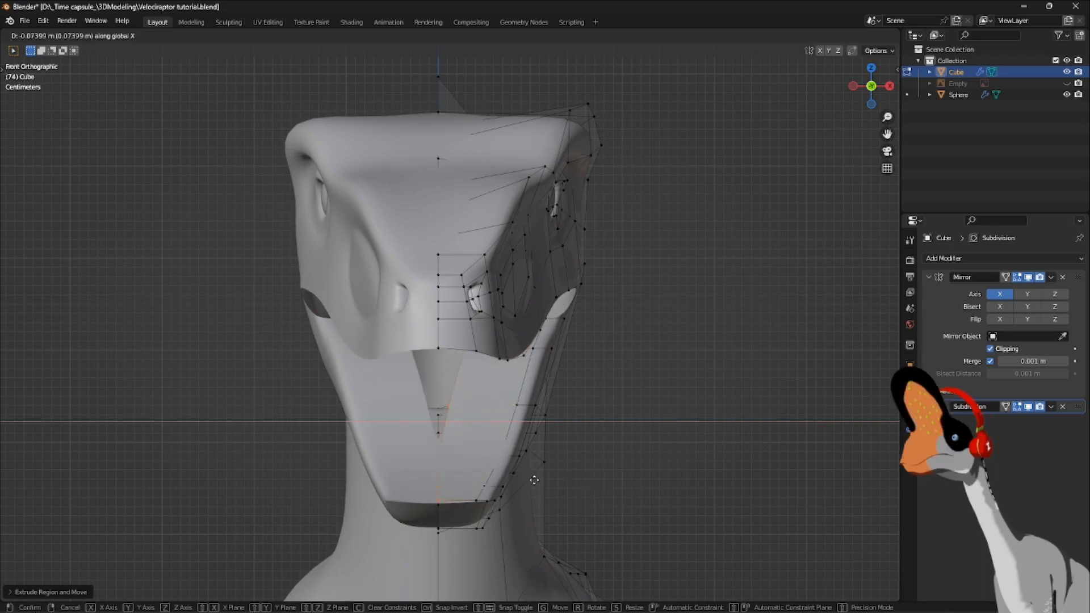
left_click(455, 473)
middle_click_drag(560, 484, 454, 350)
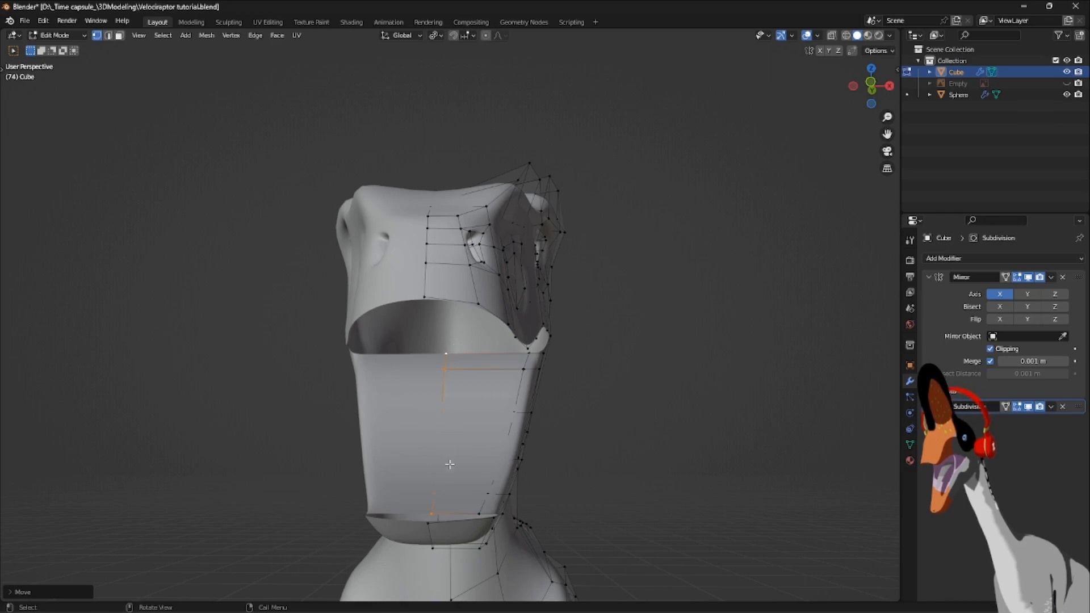
Turn on X-ray in the right view and move the mouth floor's centre vertices about 0.04 m back and 0.02 m down.
key("KP_3")
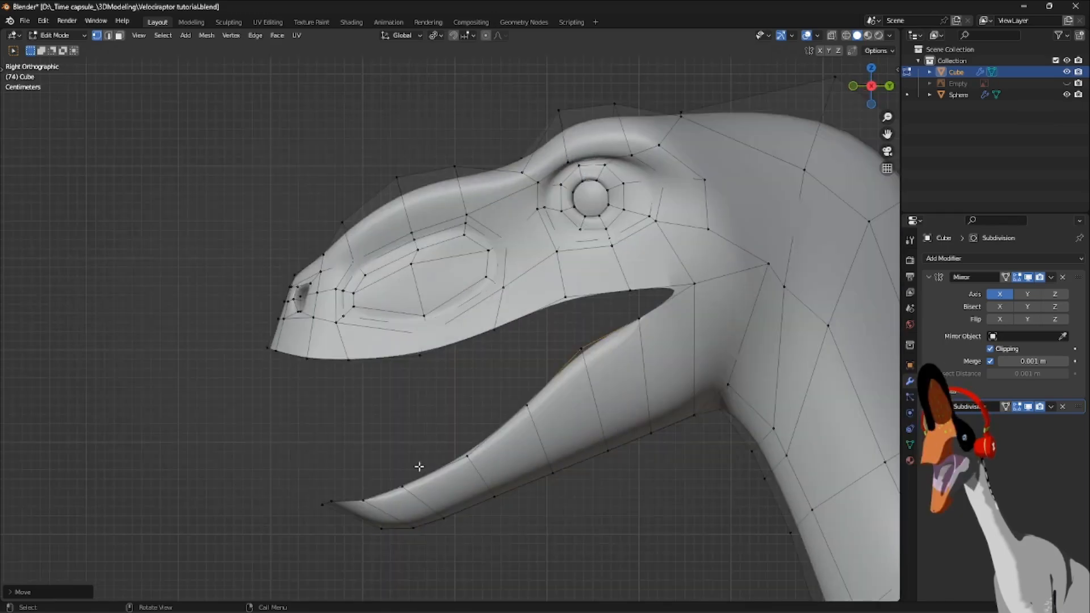
key("alt+z")
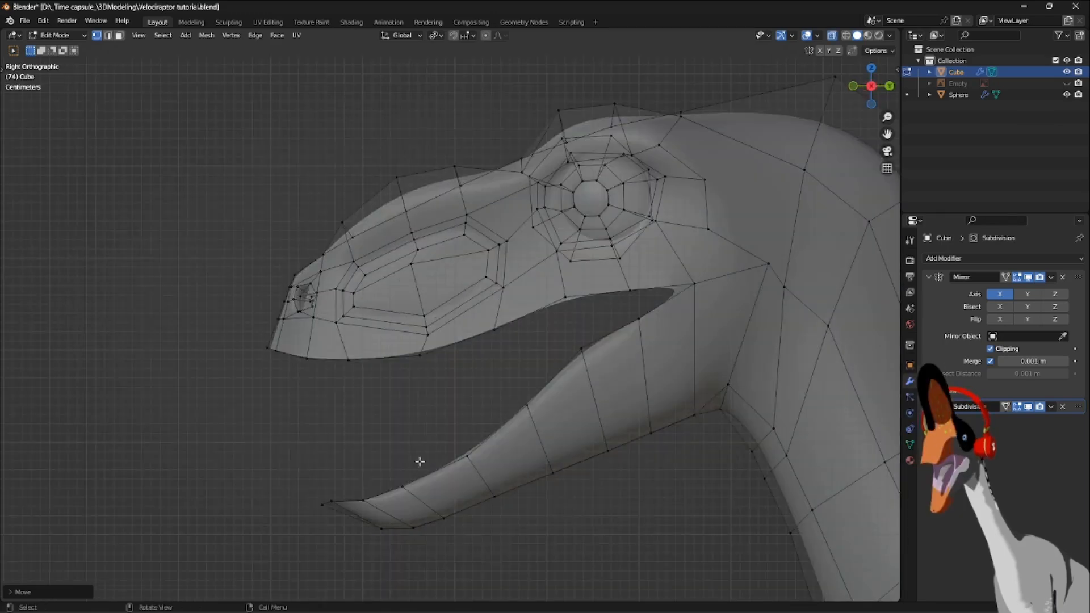
middle_click_drag(594, 441, 567, 408, "shift")
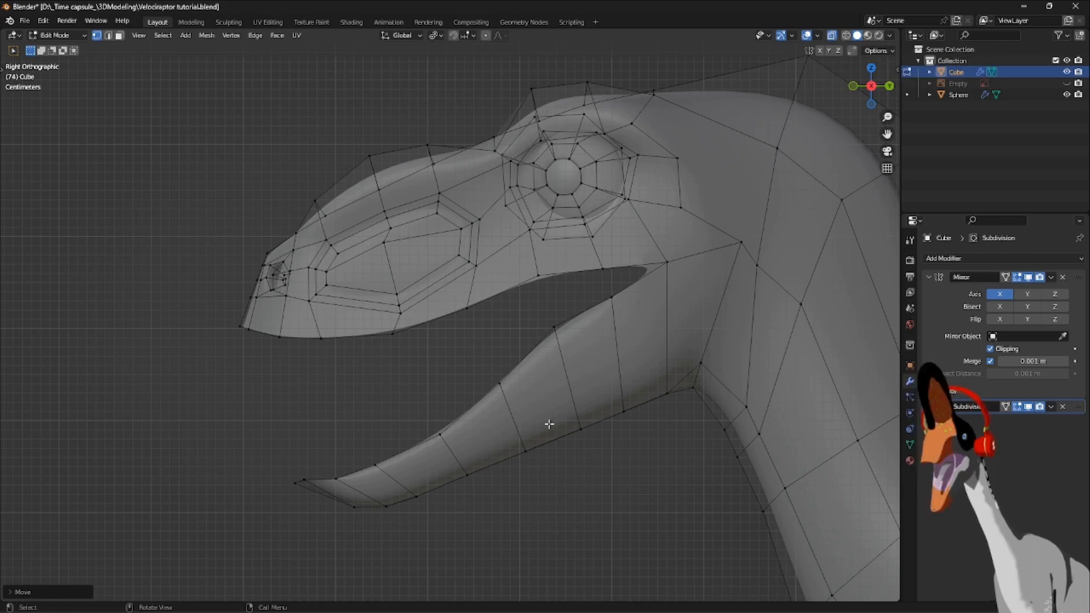
key("g")
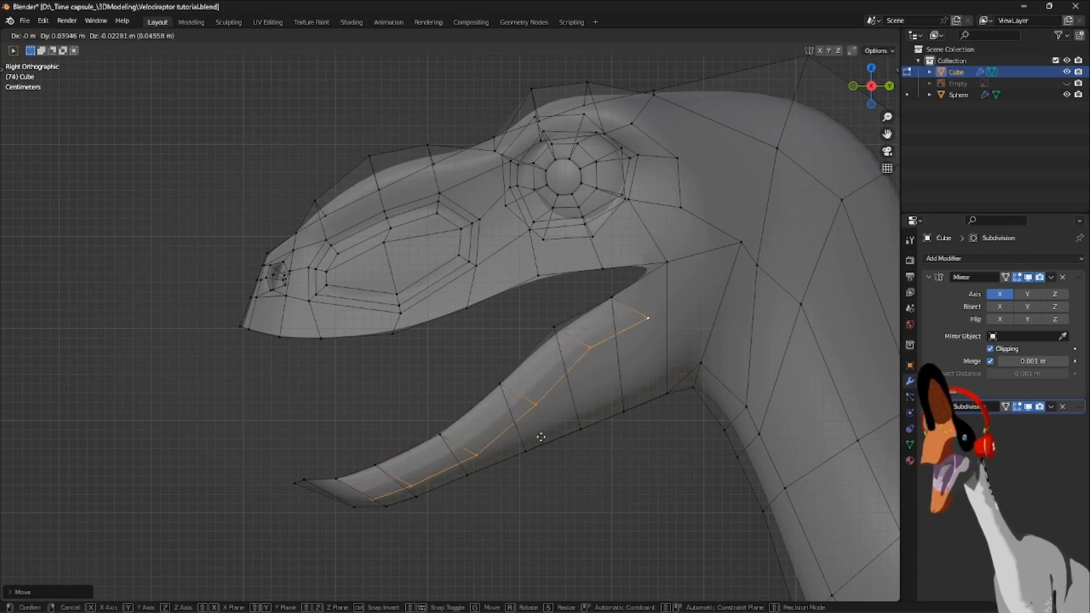
left_click(546, 439)
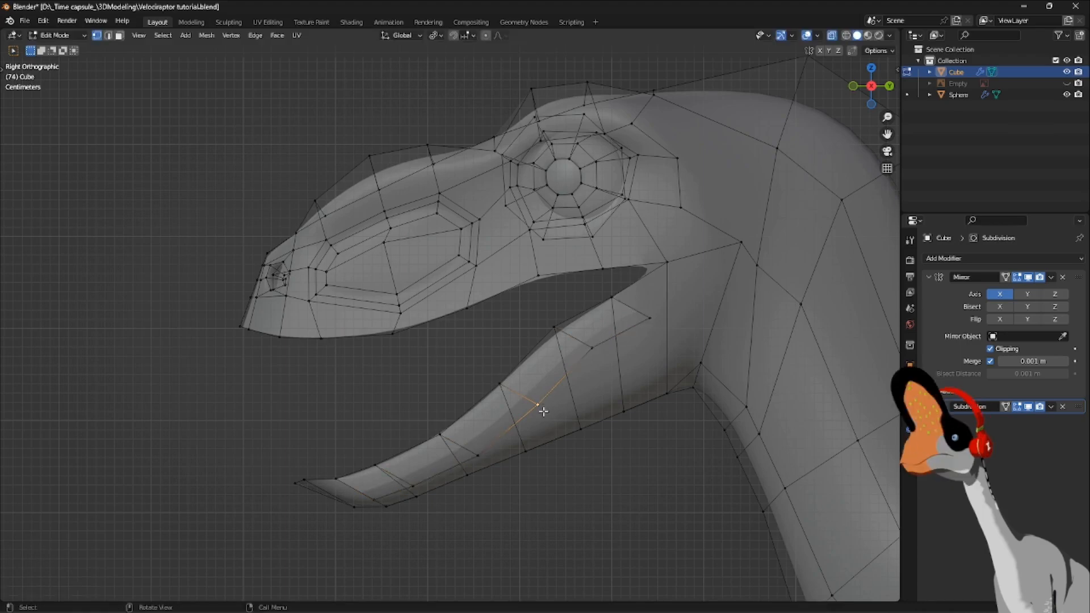
Reposition individual centre vertices in the middle and rear of the mouth floor to deepen its curve.
key("g")
left_click(557, 418)
key("g")
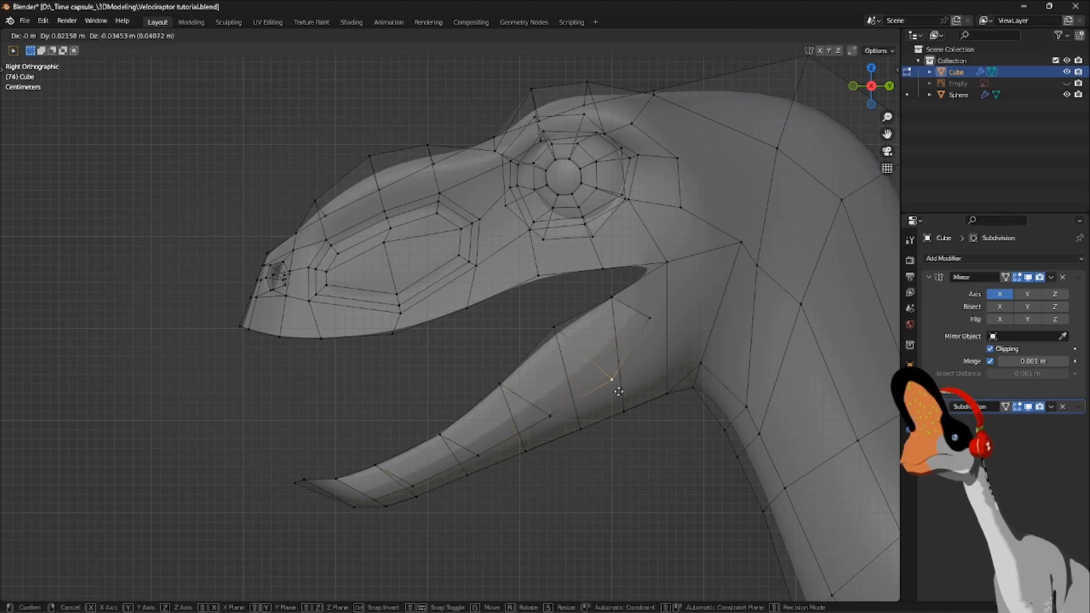
left_click(657, 348)
Turn off X-ray and disable the Mirror modifier's viewport display to expose the inside of the mouth.
middle_click_drag(390, 440, 674, 428)
key("alt+z")
left_click(1028, 277)
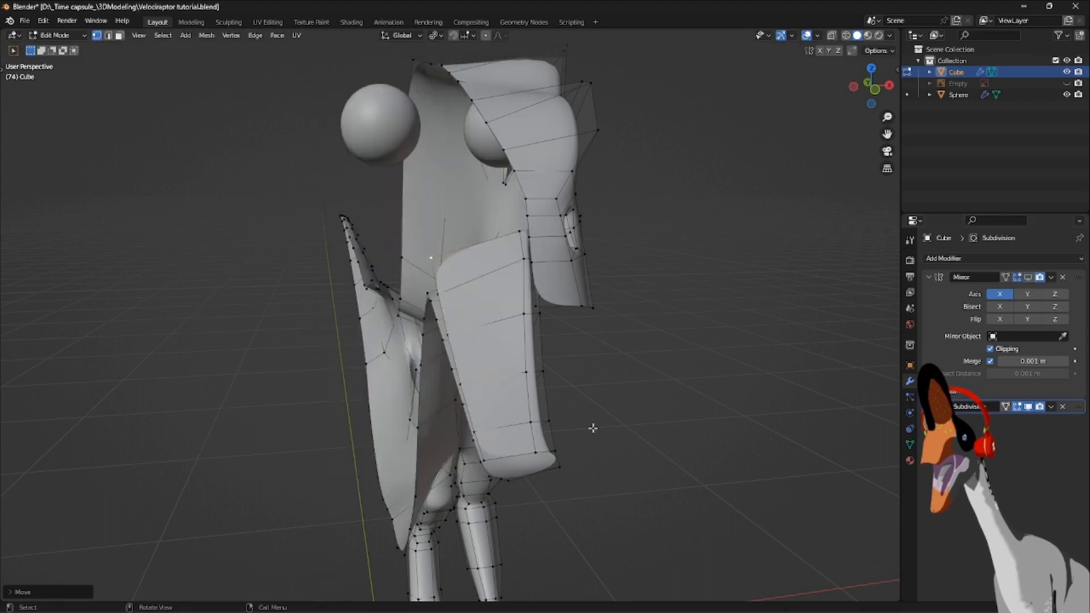
Turn the Mirror modifier's viewport display back on, turn off Subdivision's viewport display, collapse both modifiers and save the file.
left_click(1029, 278)
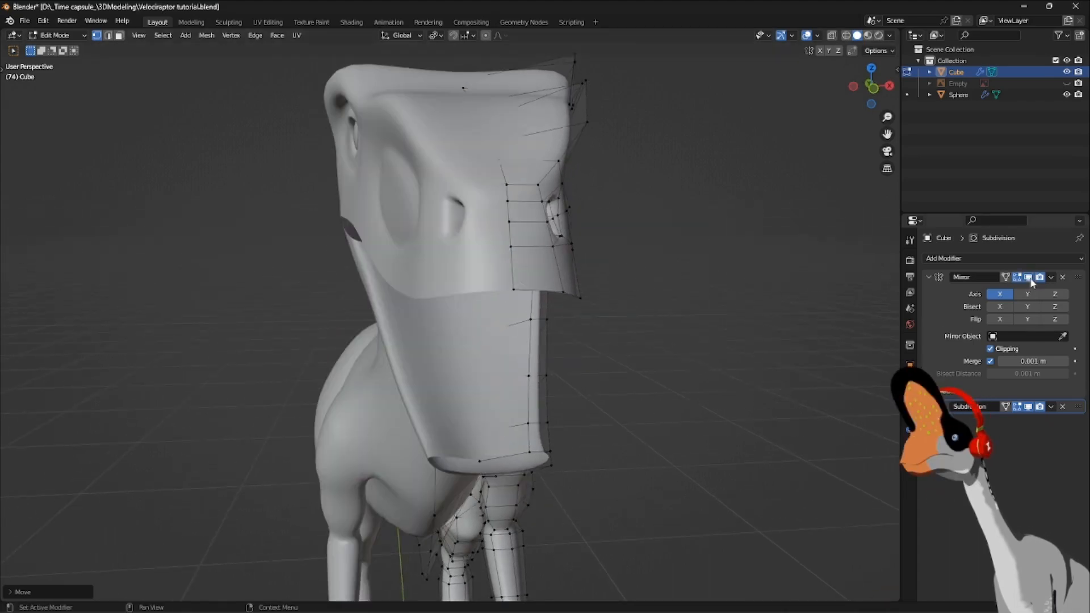
left_click(1028, 406)
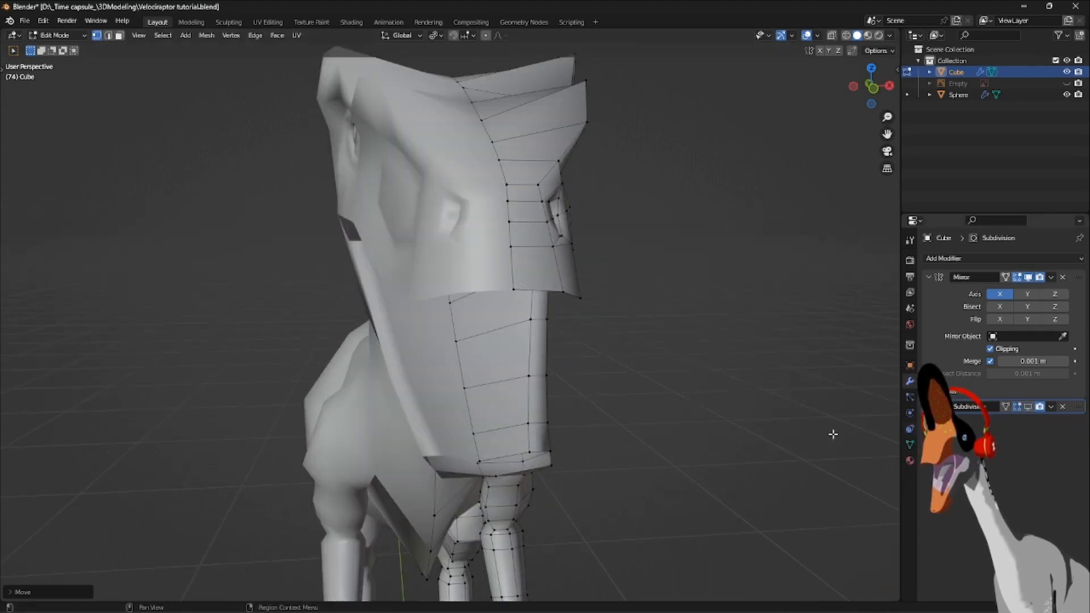
middle_click_drag(620, 445, 591, 447)
left_click(929, 277)
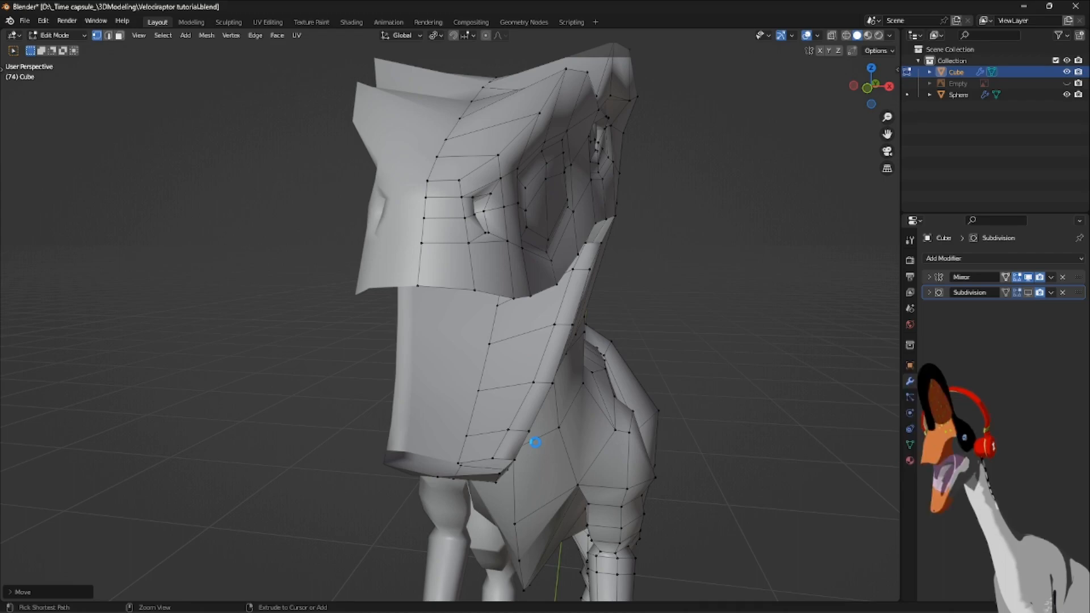
key("ctrl+s")
In the side view, extrude the inner corner vertex at the lower jaw's front about 0.03 m forward towards the tip.
scroll(535, 442, "down", 1)
middle_click_drag(537, 439, 514, 447)
left_click(497, 428)
key("KP_3")
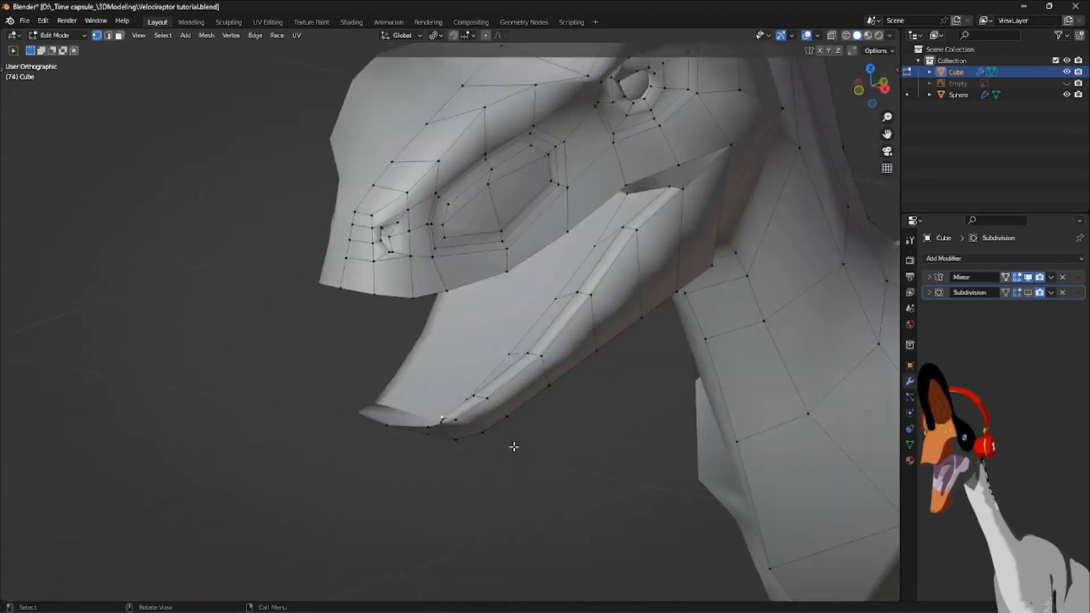
scroll(380, 414, "up", 2)
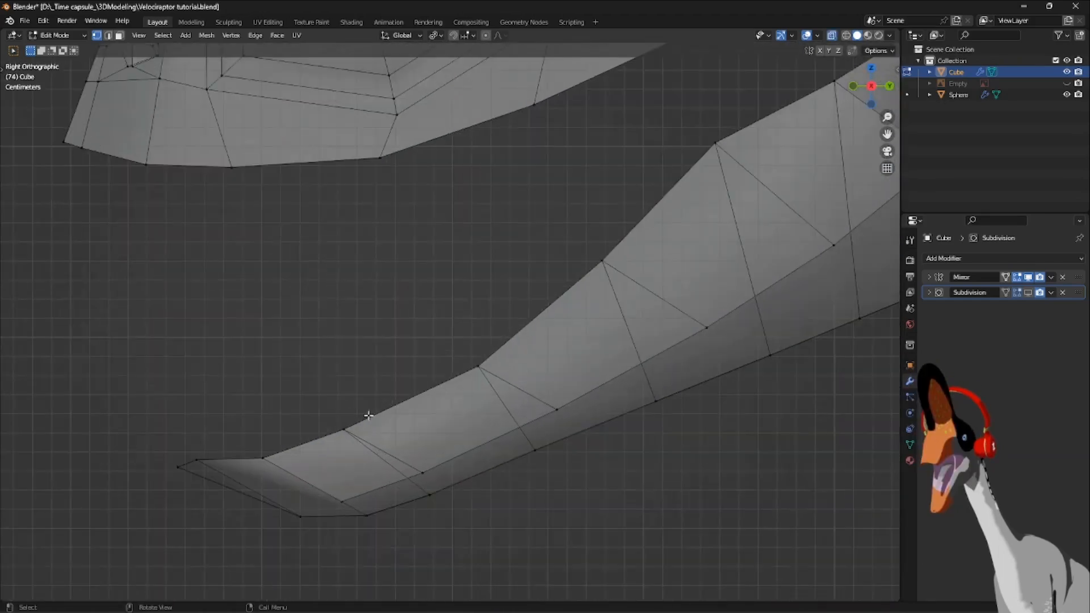
scroll(642, 386, "up", 2)
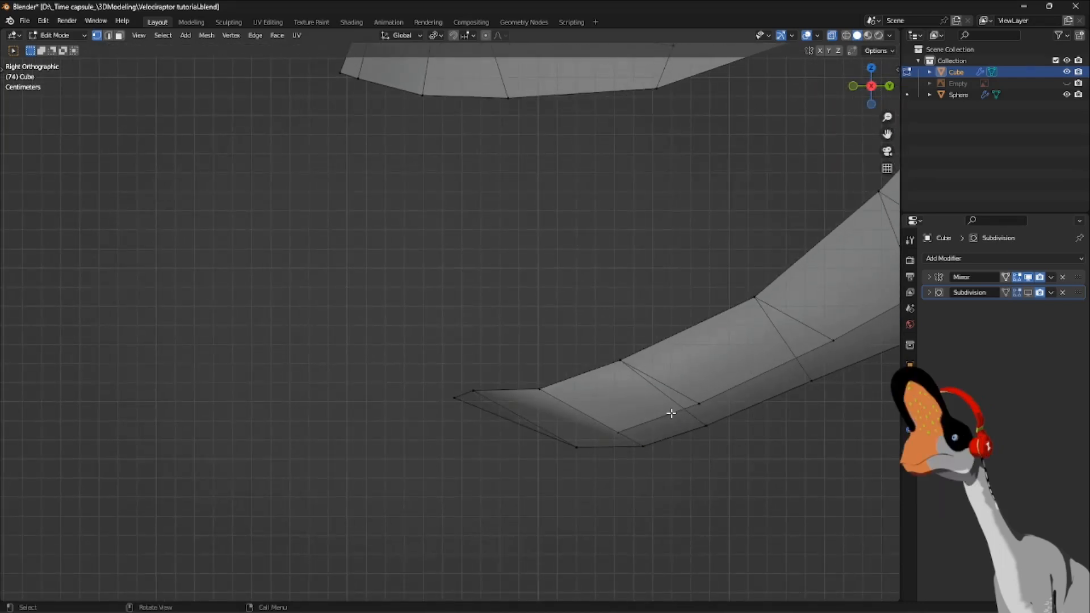
key("g")
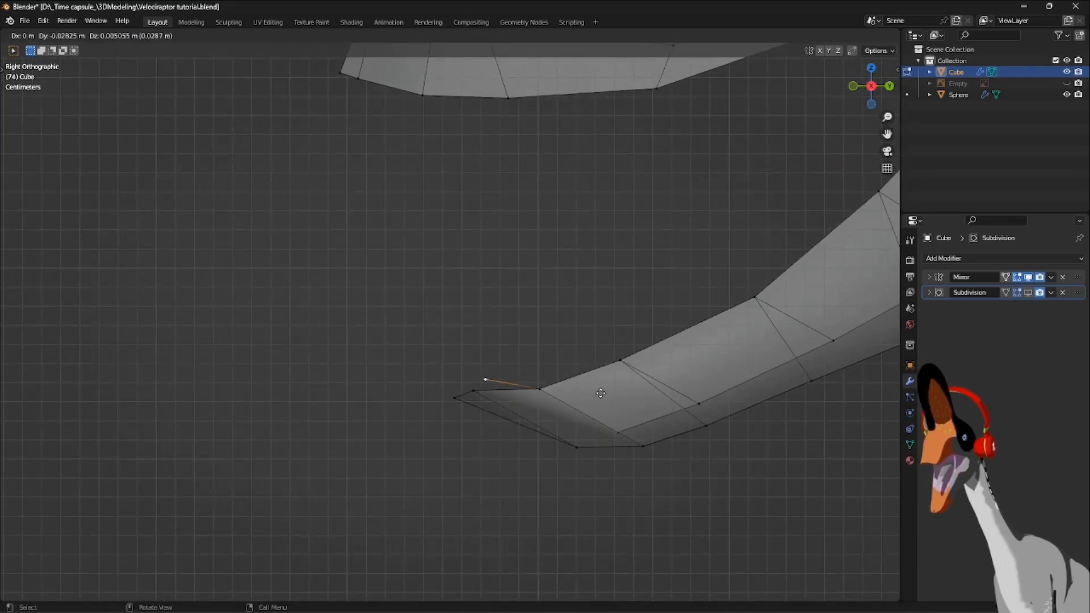
left_click(592, 403)
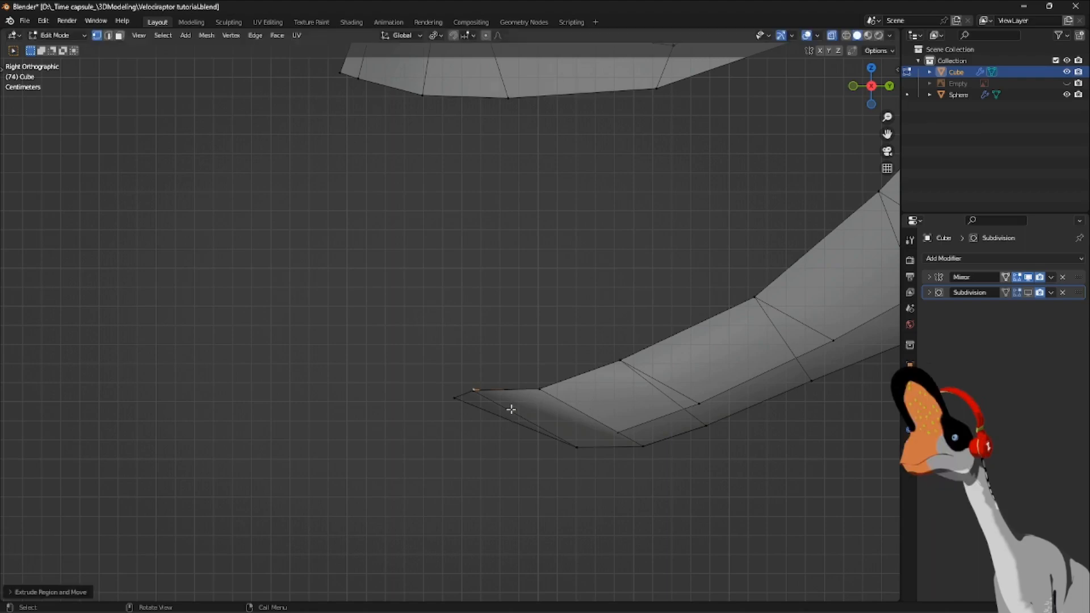
Move the new jaw-tip vertex about 0.013 m inward along X and shift it slightly back in the side view.
key("alt+z")
middle_click_drag(511, 409, 615, 455)
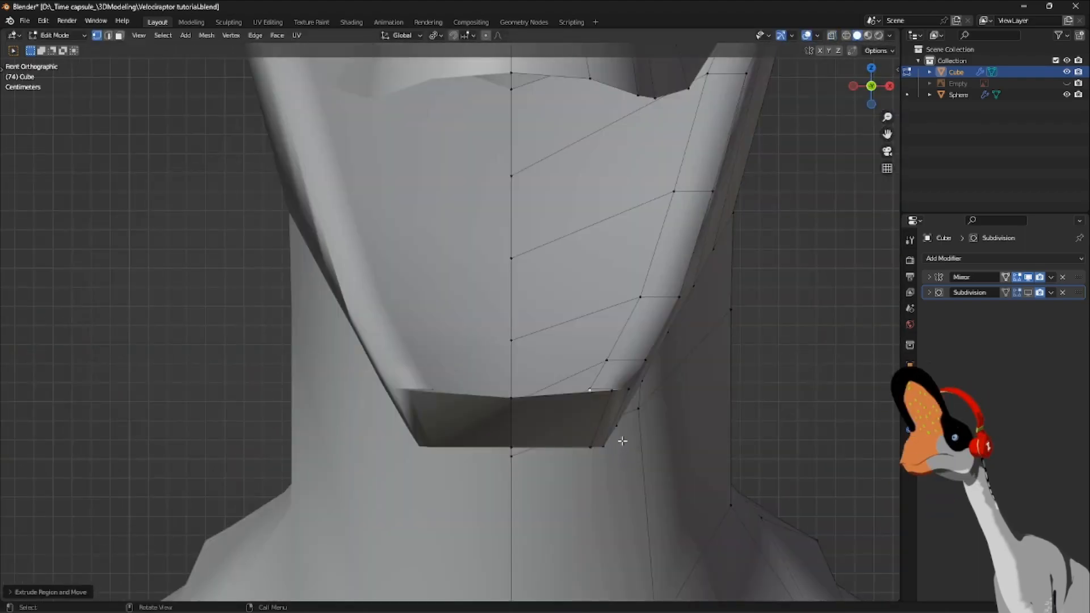
key("g")
key("x")
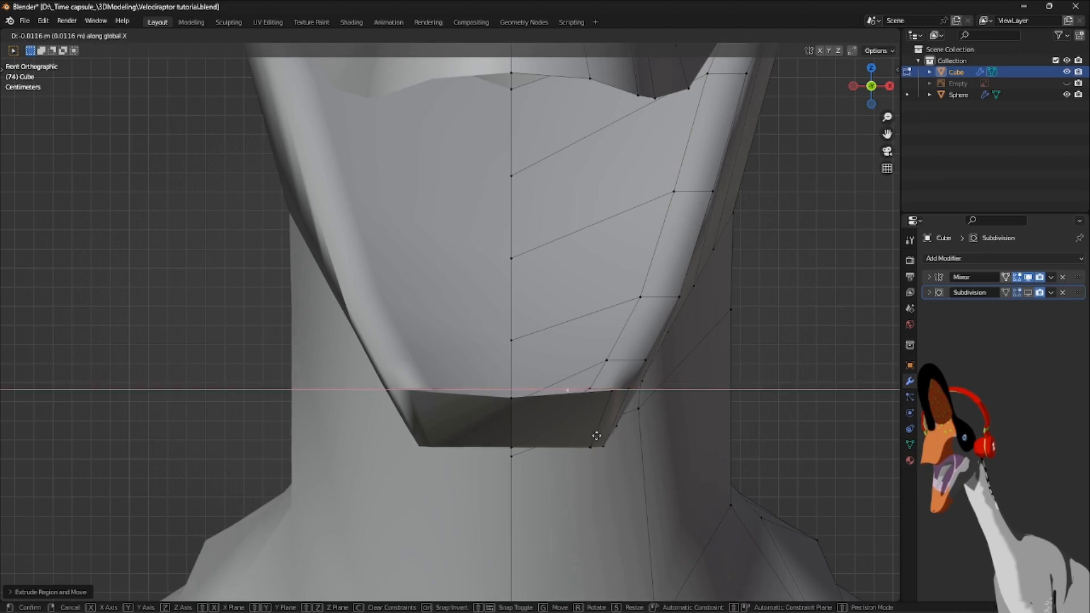
left_click(593, 436)
middle_click_drag(594, 436, 573, 496)
middle_click_drag(536, 394, 455, 377)
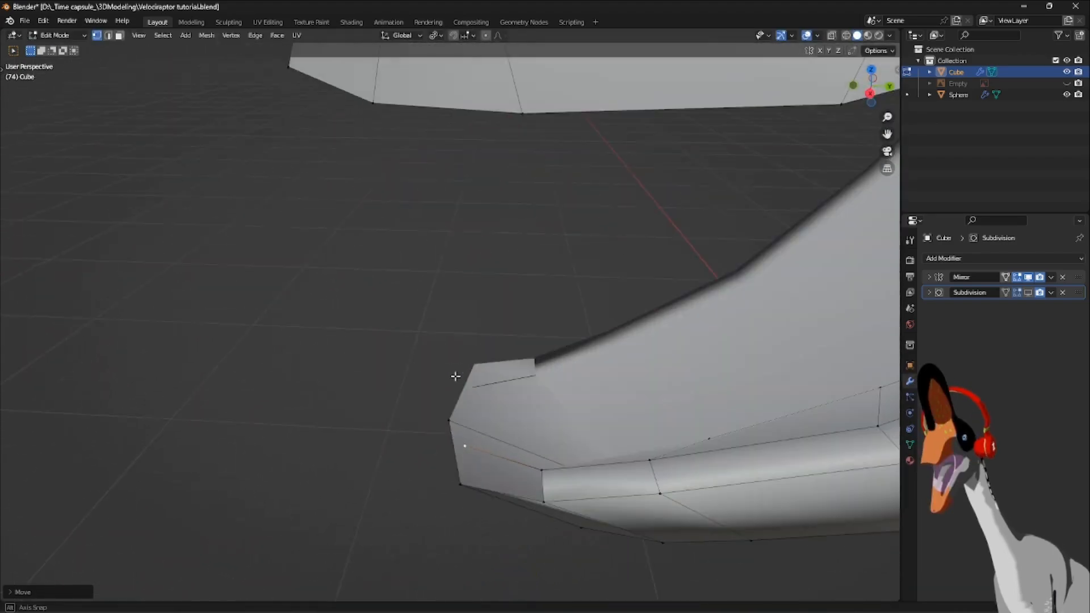
key("KP_3")
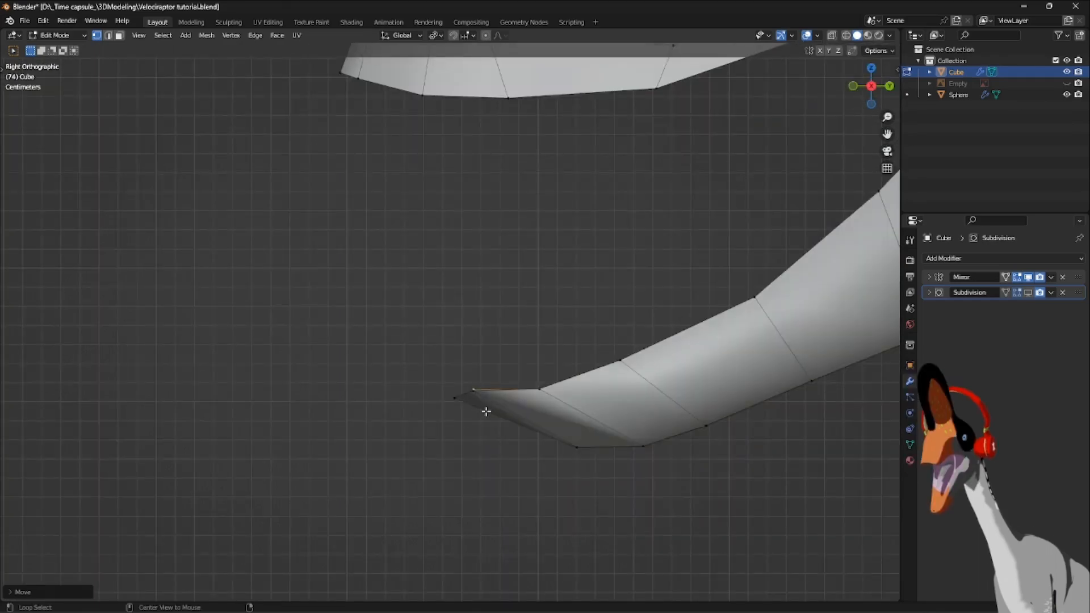
key("alt+z")
key("g")
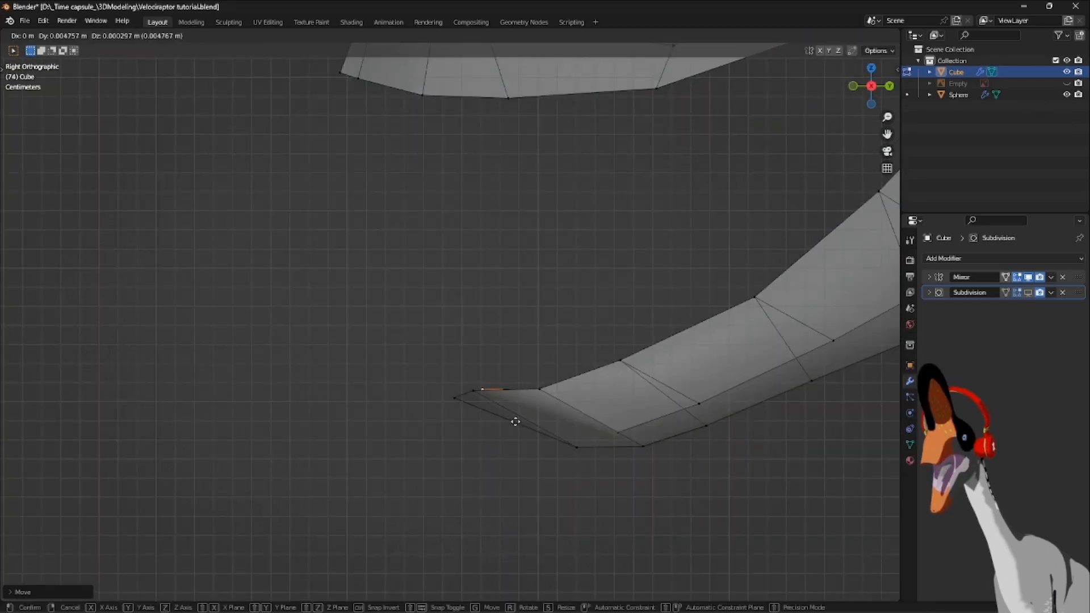
left_click(511, 421)
Extrude the jaw-tip vertex across to the centre plane and lower the new centre vertex about 0.005 m.
middle_click_drag(511, 420, 575, 460)
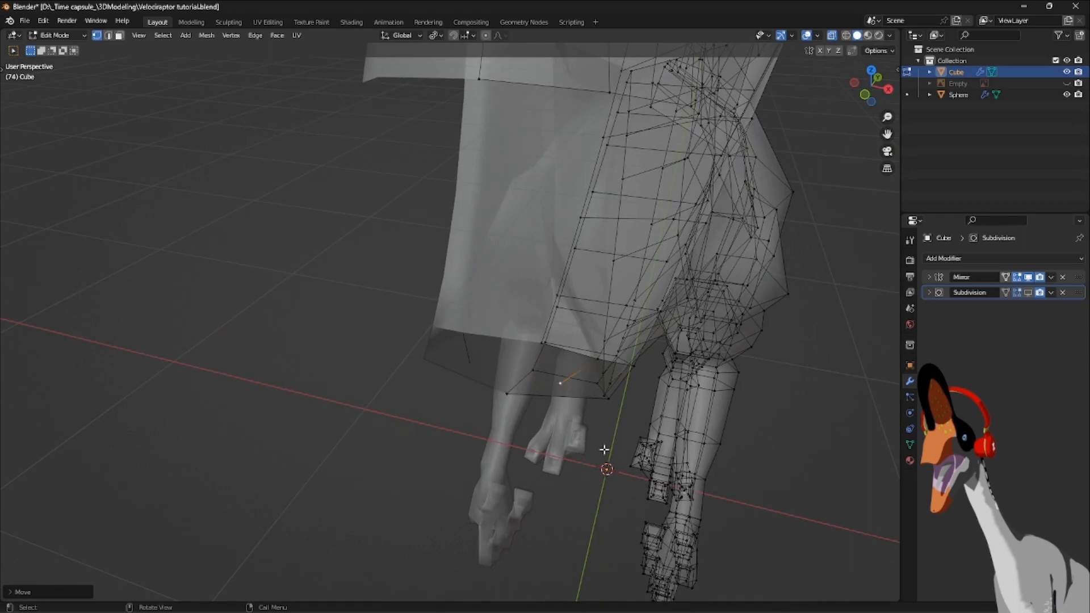
key("g")
left_click(533, 443)
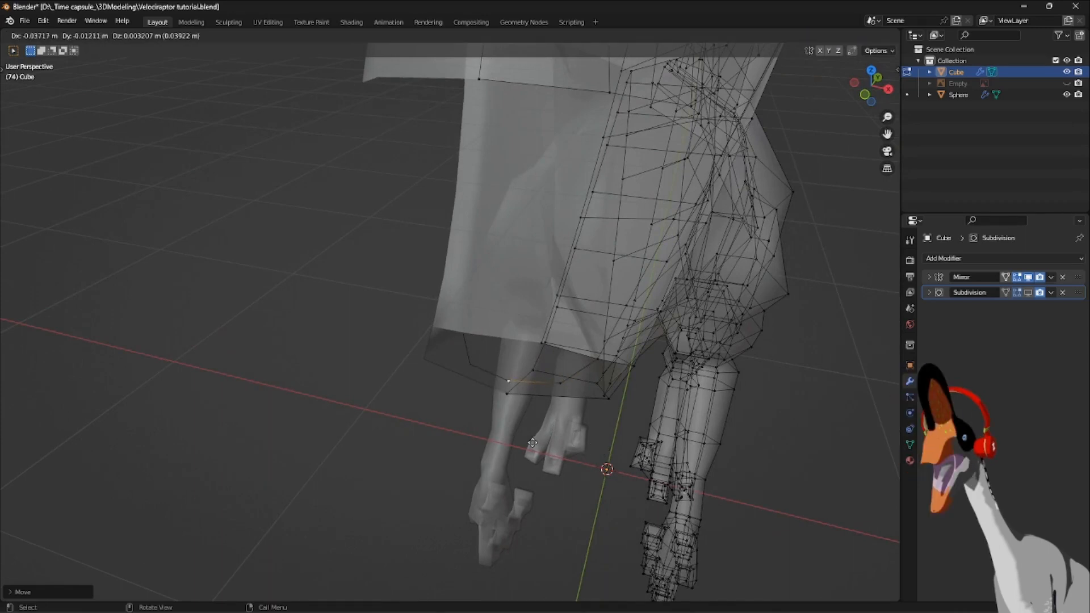
key("KP_3")
key("alt+z")
key("g")
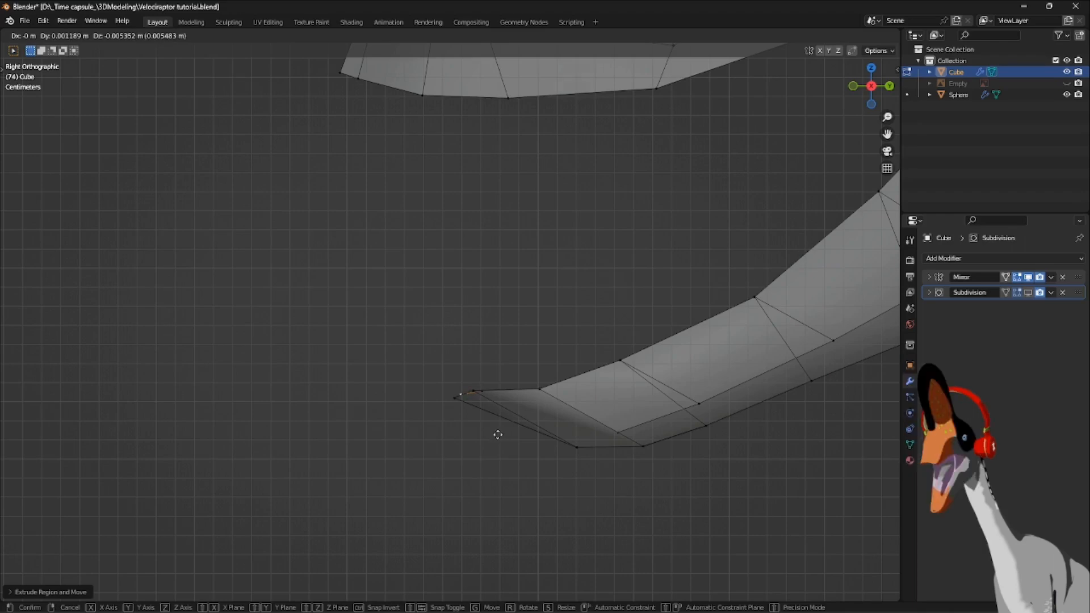
left_click(498, 435)
Fill the faces between the lower jaw's outer front edge and the new inner vertices to form the tip's rim.
middle_click_drag(497, 435, 441, 419)
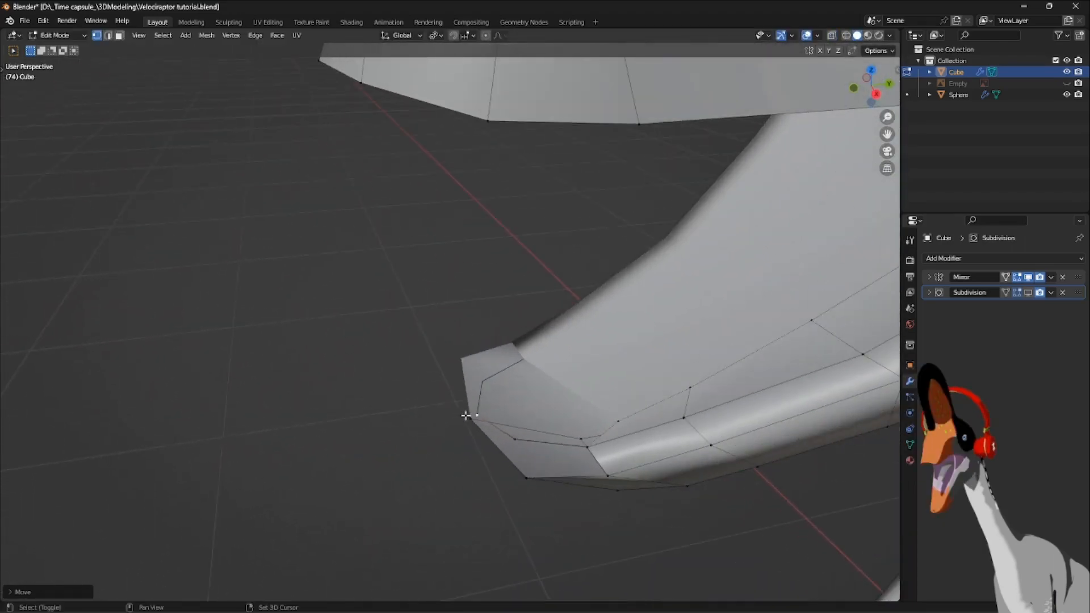
left_click(469, 417, "shift")
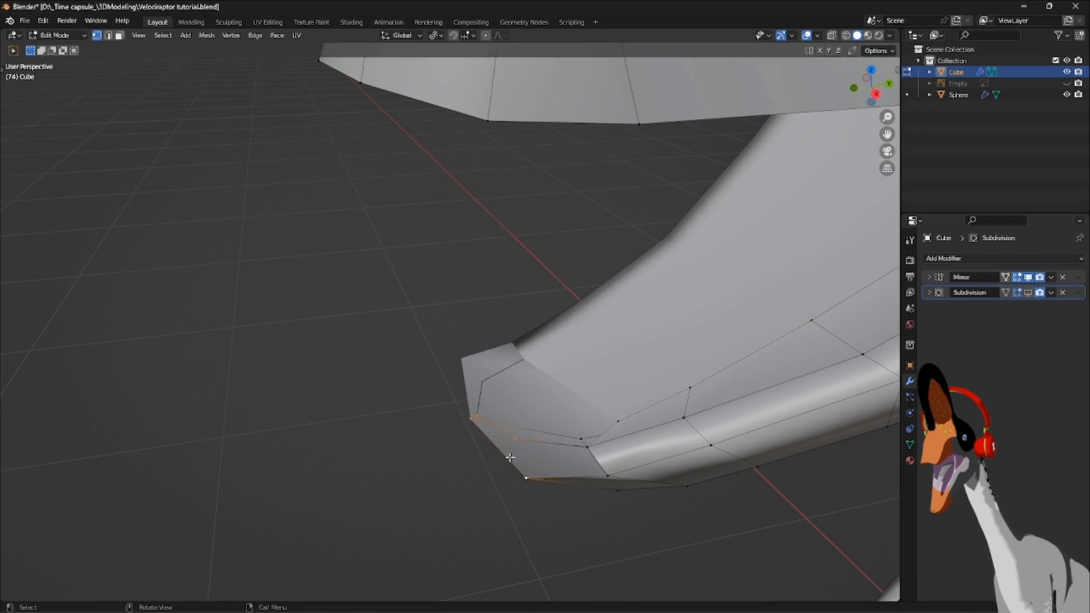
middle_click_drag(510, 457, 534, 438)
left_click(544, 466, "shift")
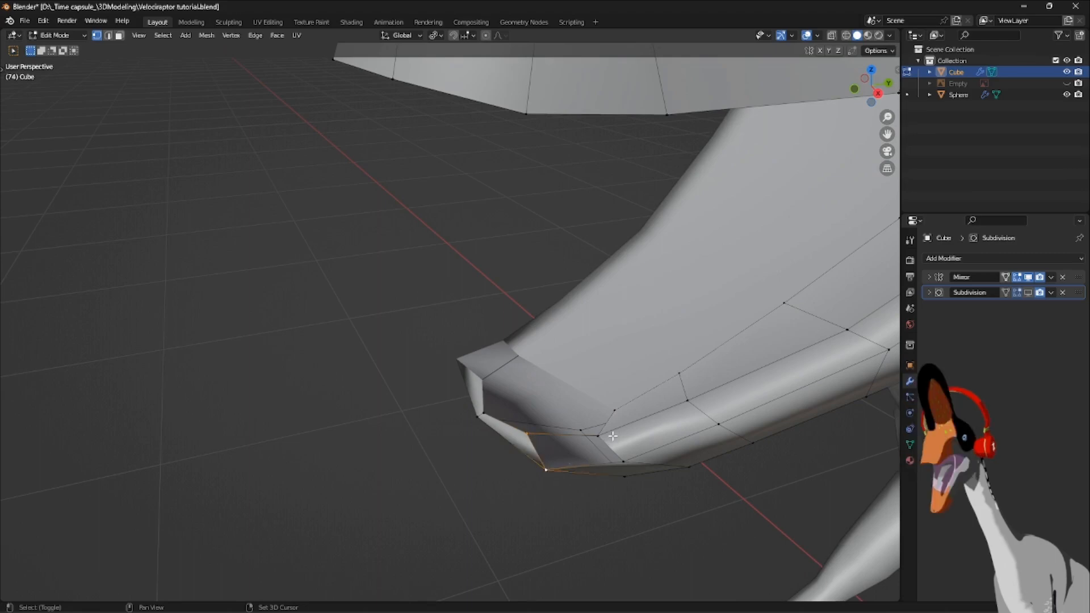
middle_click_drag(579, 442, 412, 455)
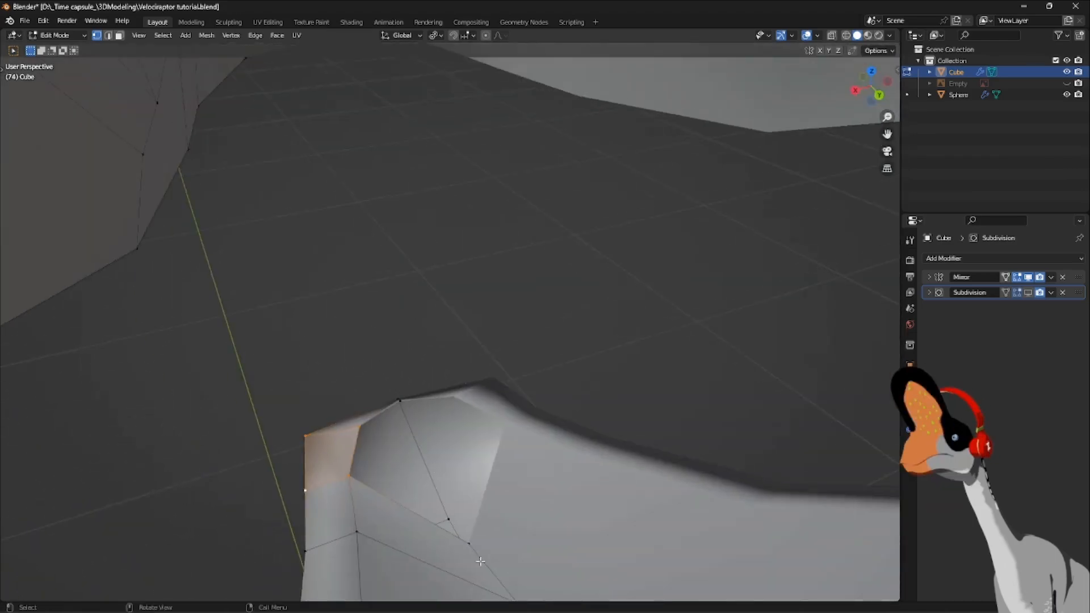
With X-ray on in the side view, extrude the mouth floor's front centre vertex about 0.028 m forward.
key("KP_3")
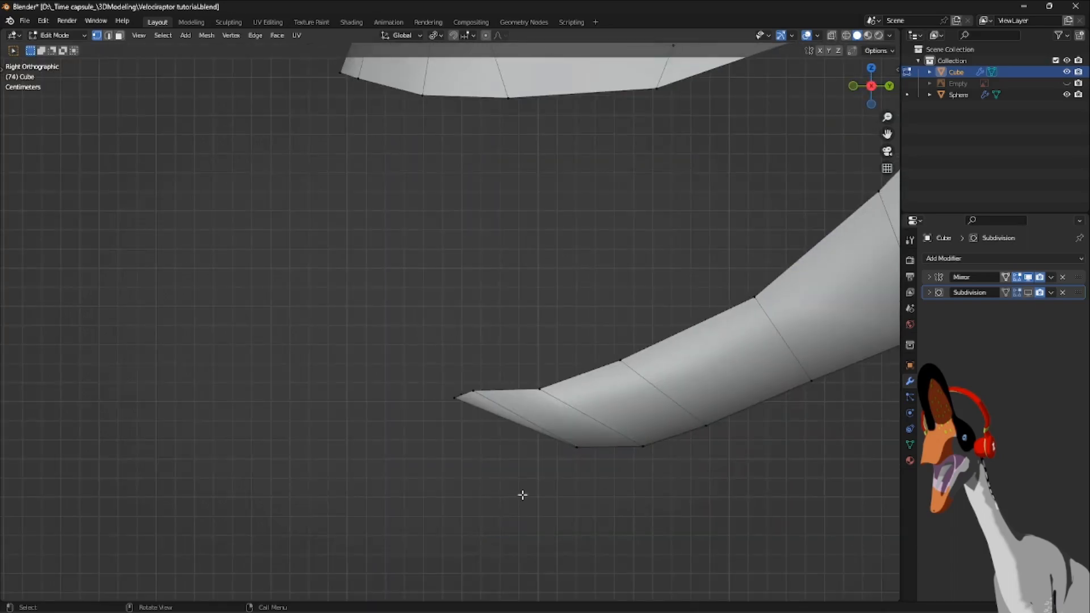
key("alt+z")
key("g")
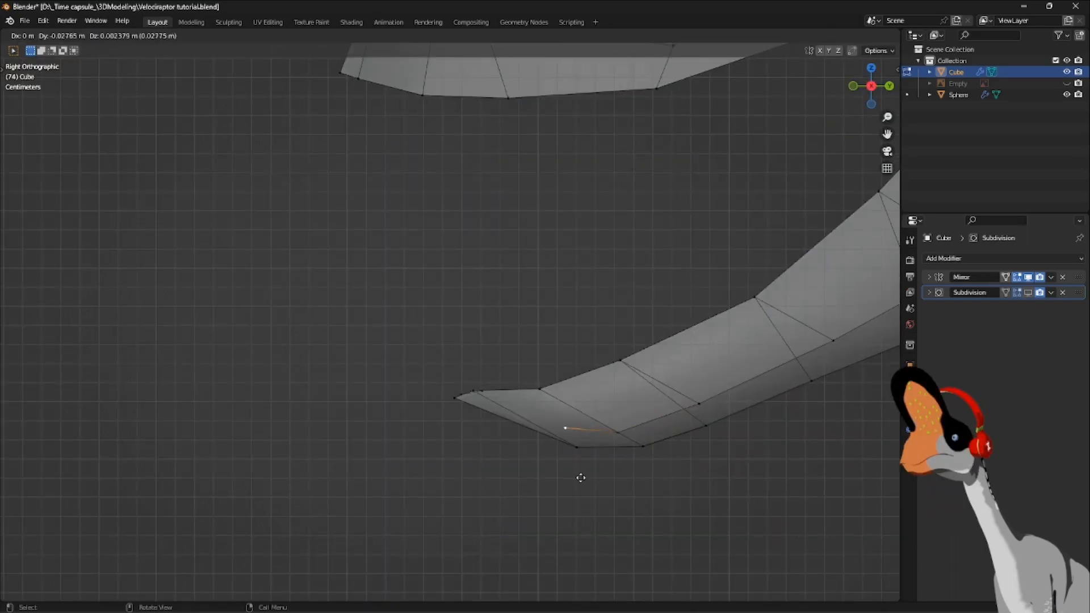
left_click(581, 477)
Fill the remaining hole at the front of the mouth floor with two faces joining the floor to the tip's rim.
middle_click_drag(581, 477, 449, 413)
left_click(454, 419, "shift")
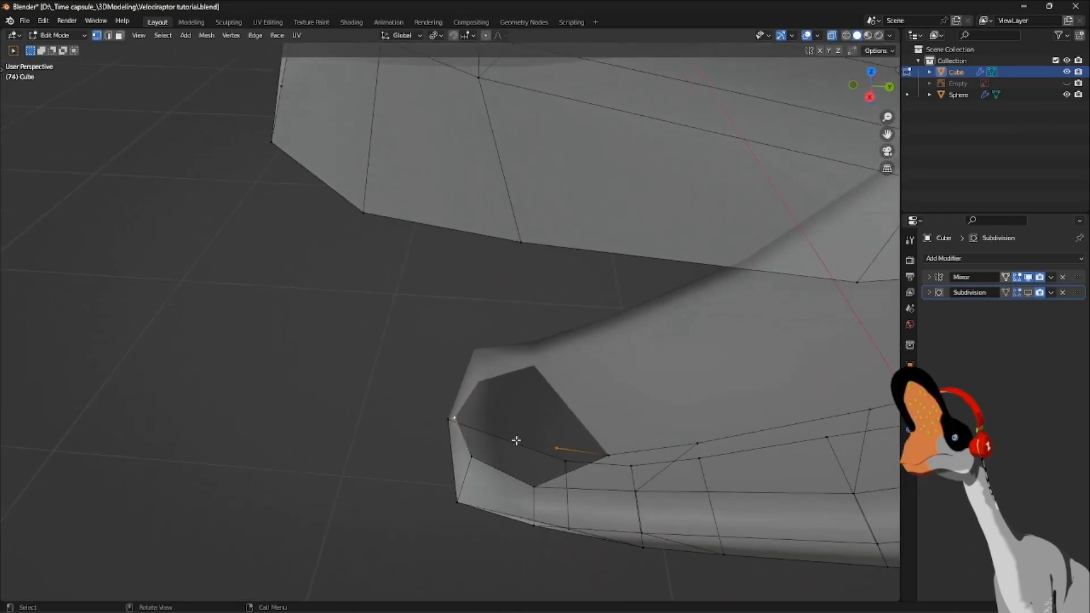
middle_click_drag(537, 448, 551, 462)
left_click(538, 483, "shift")
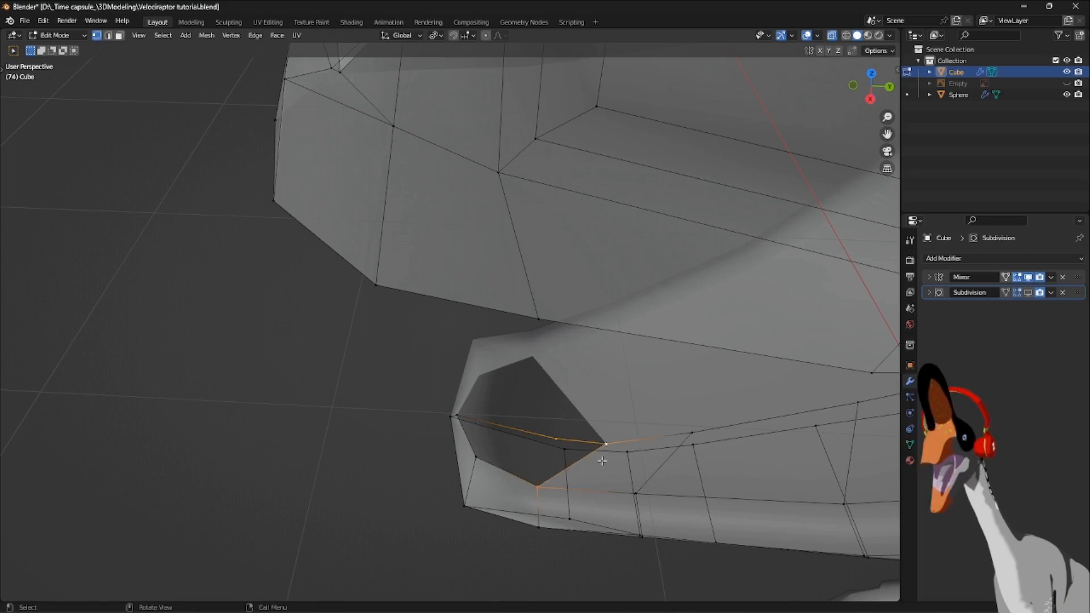
key("f")
left_click(531, 482)
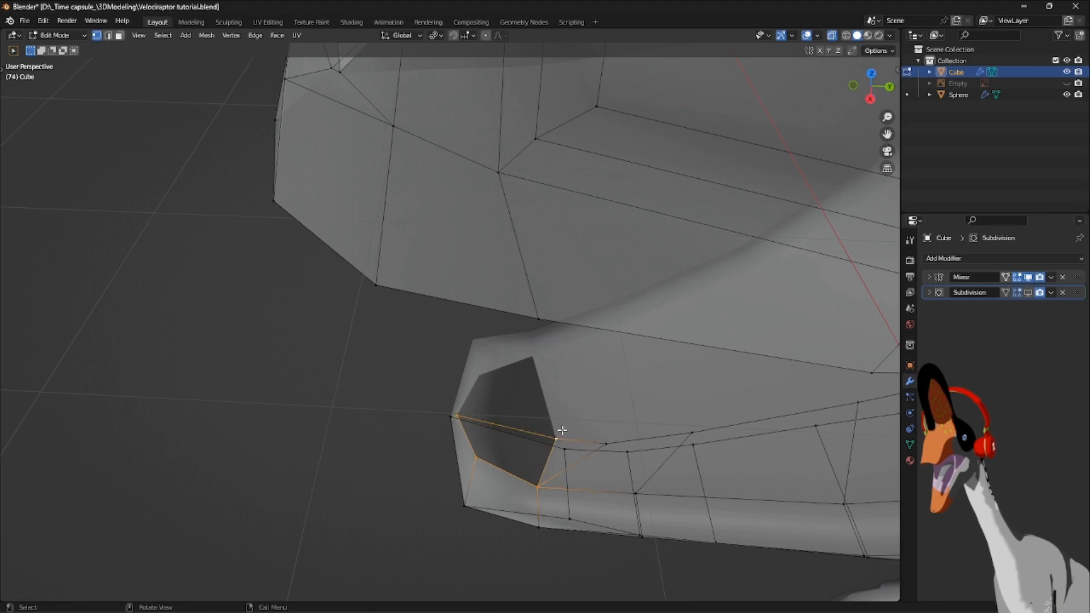
key("f")
Move the inner centre vertex of the lower jaw's tip about 0.005 m back in the side view.
middle_click_drag(561, 433, 510, 400)
left_click(510, 400)
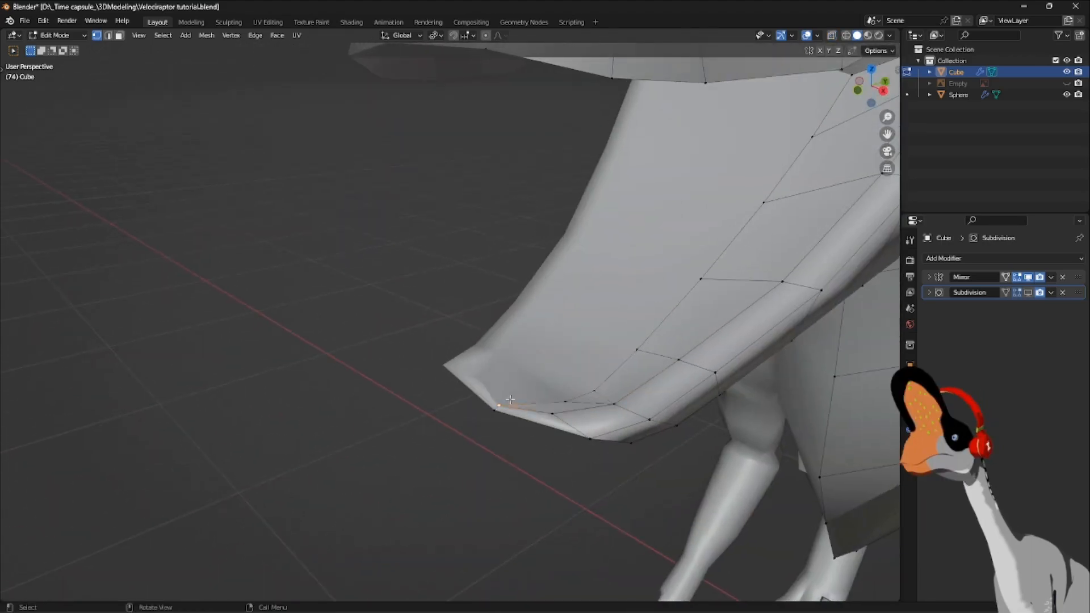
key("KP_3")
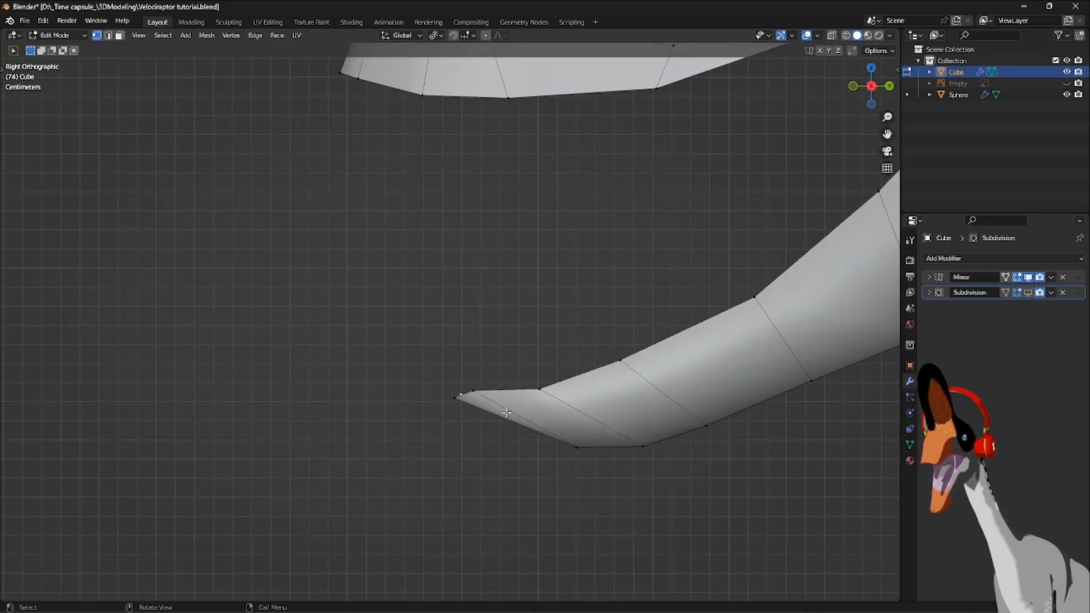
key("g")
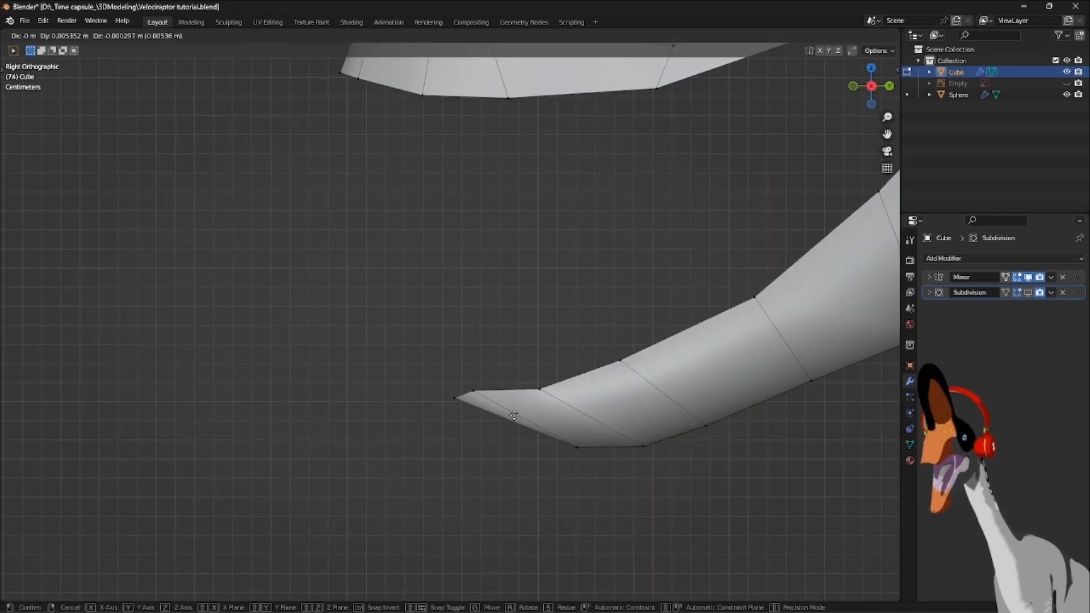
left_click(515, 416)
Turn Subdivision's viewport display back on, inspect the smoothed lower jaw and save the file.
middle_click_drag(515, 415, 648, 376)
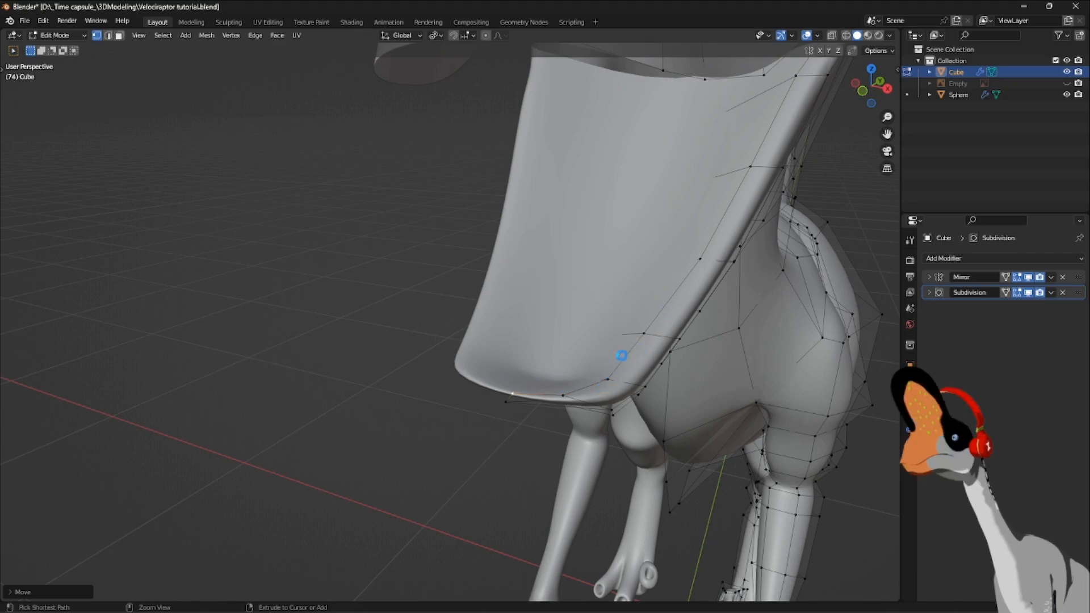
key("ctrl+s")
middle_click_drag(542, 393, 438, 418)
scroll(482, 418, "down", 5)
middle_click_drag(532, 417, 537, 390)
key("ctrl+s")
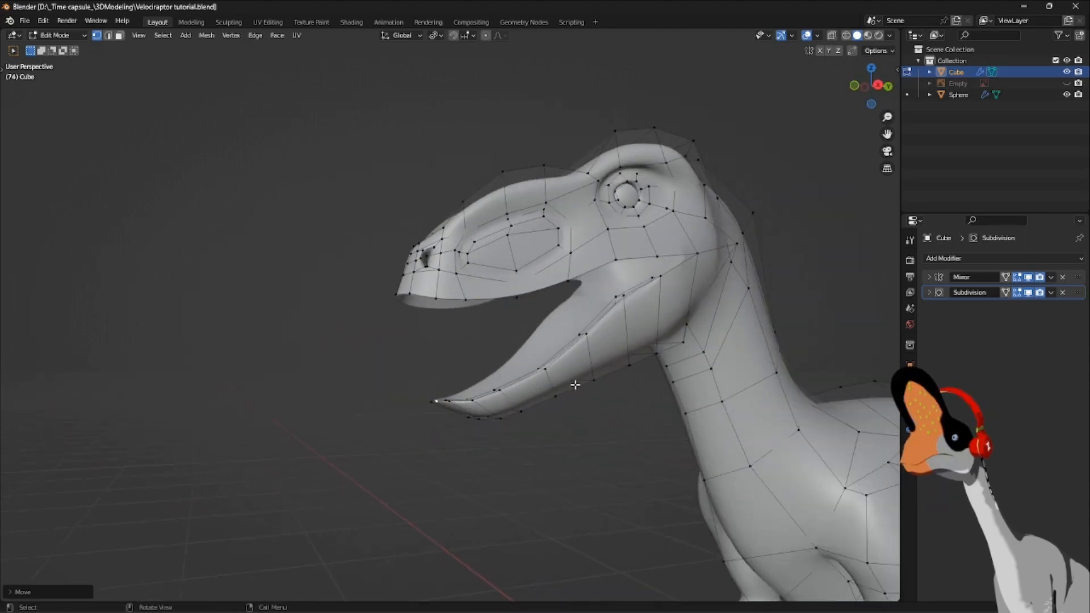
Select the upper jaw's lip edge vertices and extrude them about 0.01 m inward along X in the front view.
middle_click_drag(626, 318, 503, 307)
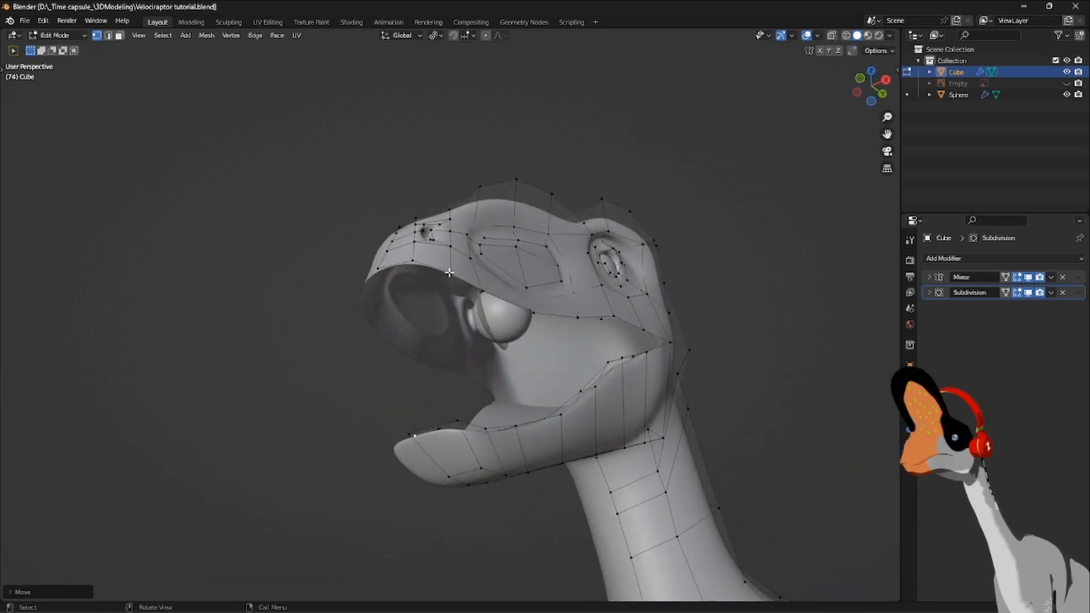
left_click(504, 307, "shift")
left_click(533, 316, "shift")
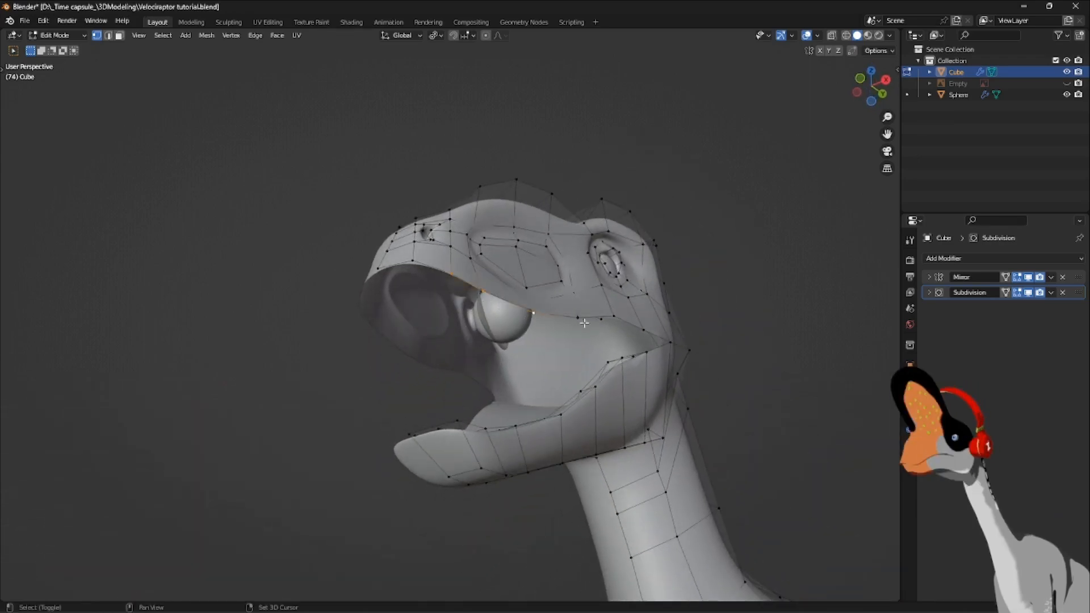
middle_click_drag(607, 317, 629, 390)
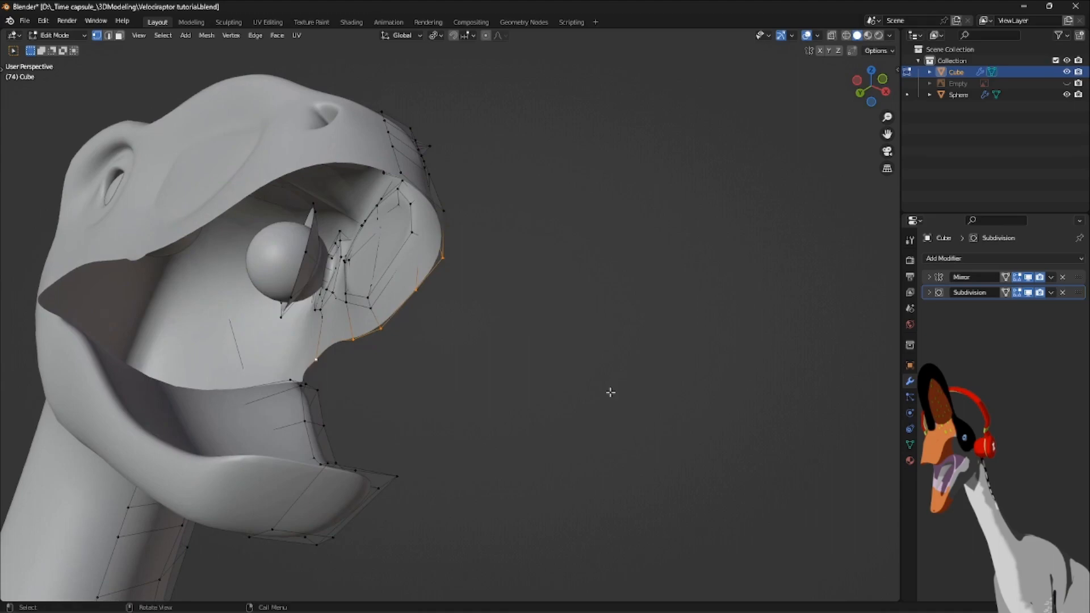
key("KP_1")
key("alt+z")
middle_click_drag(503, 398, 628, 397, "shift")
key("g")
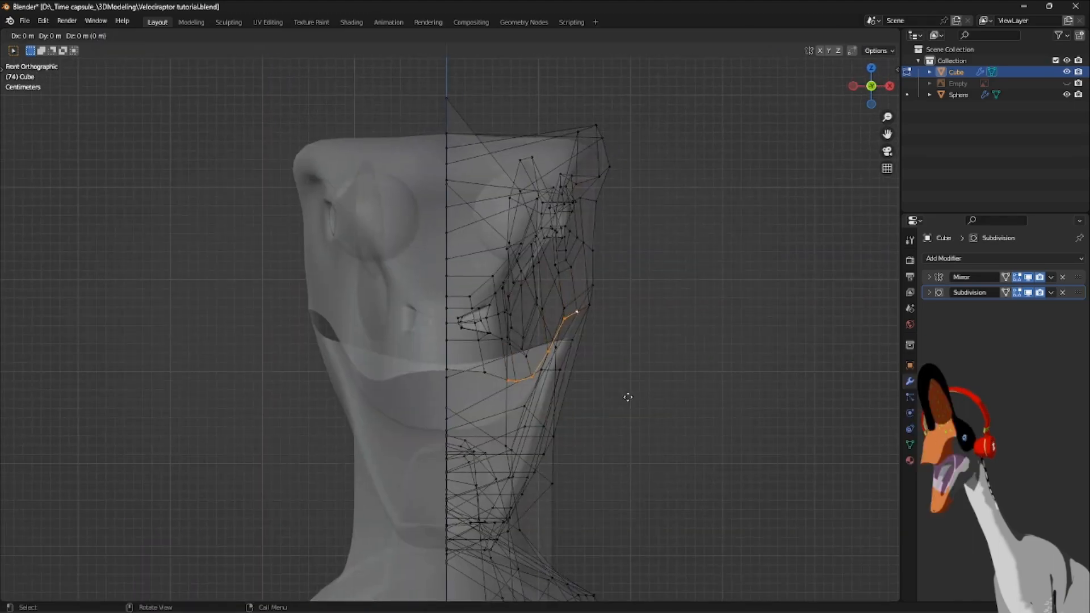
key("x")
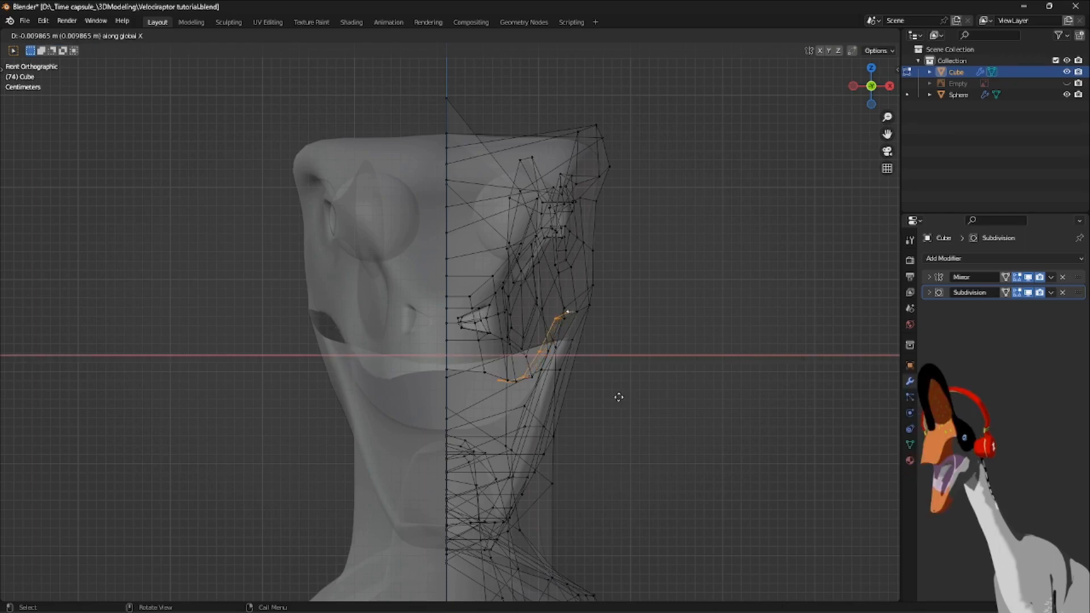
left_click(619, 397)
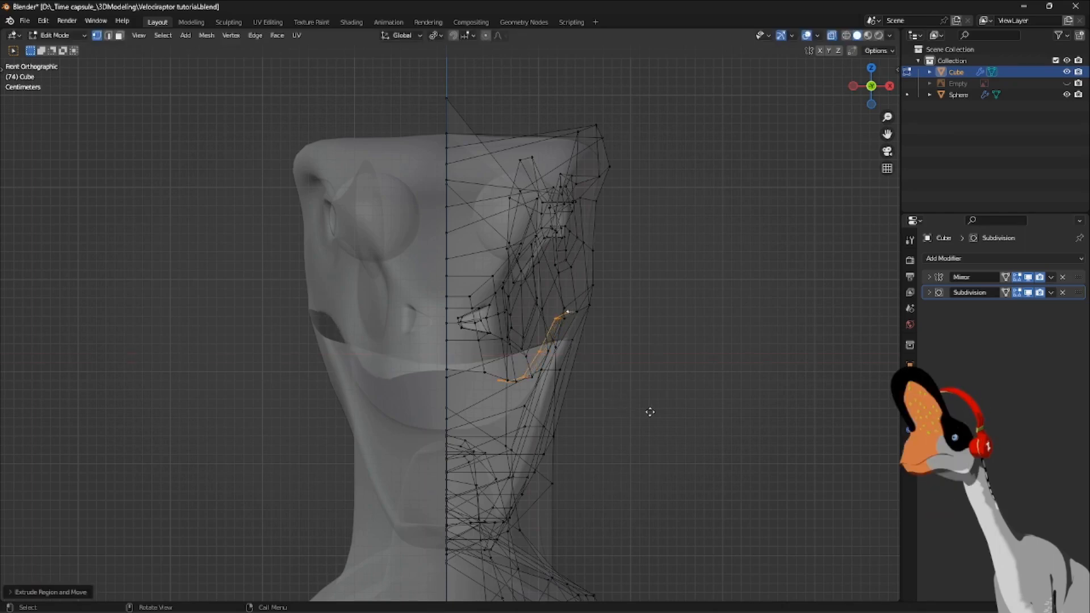
Extrude the inner lip edge along X to the centre line and raise the new centre edge along Z to form the mouth roof.
key("e")
key("x")
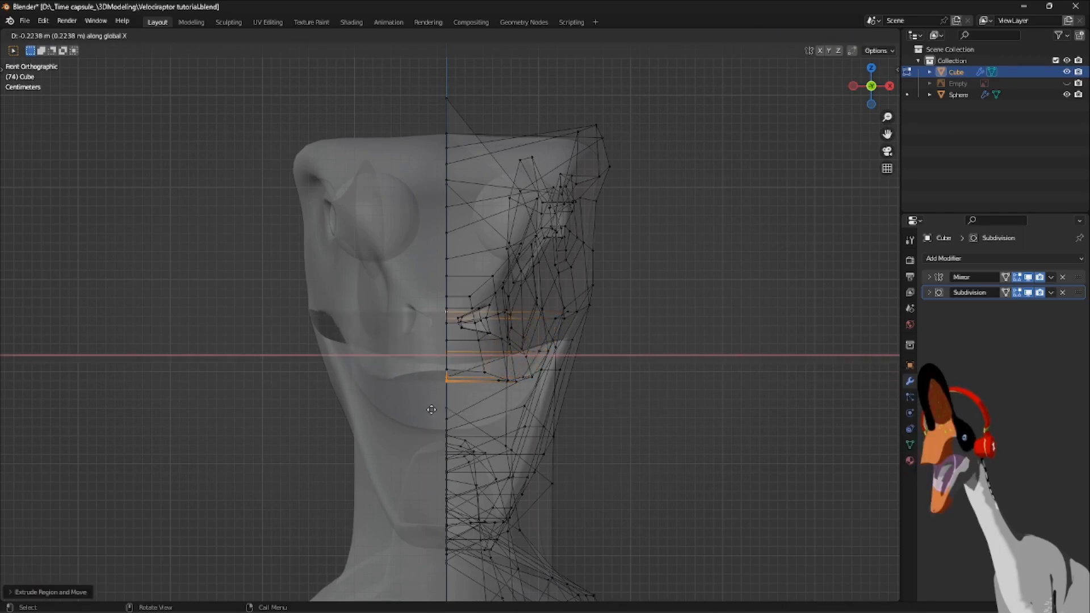
left_click(431, 409)
key("e")
key("z")
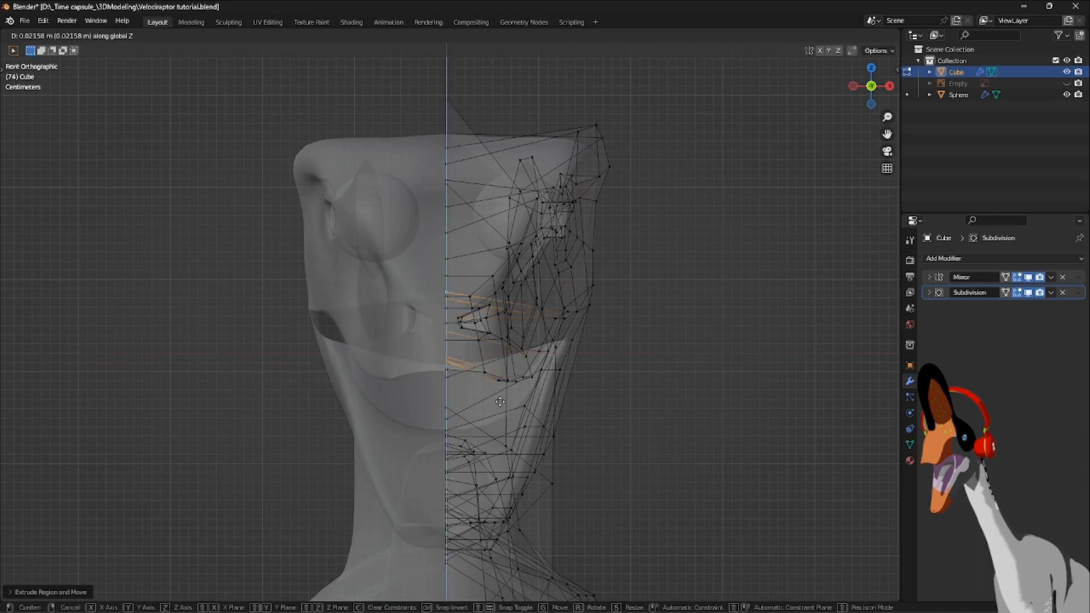
left_click(483, 371)
Move the mouth roof's centre edge about 0.027 m back and up in the side view.
key("KP_3")
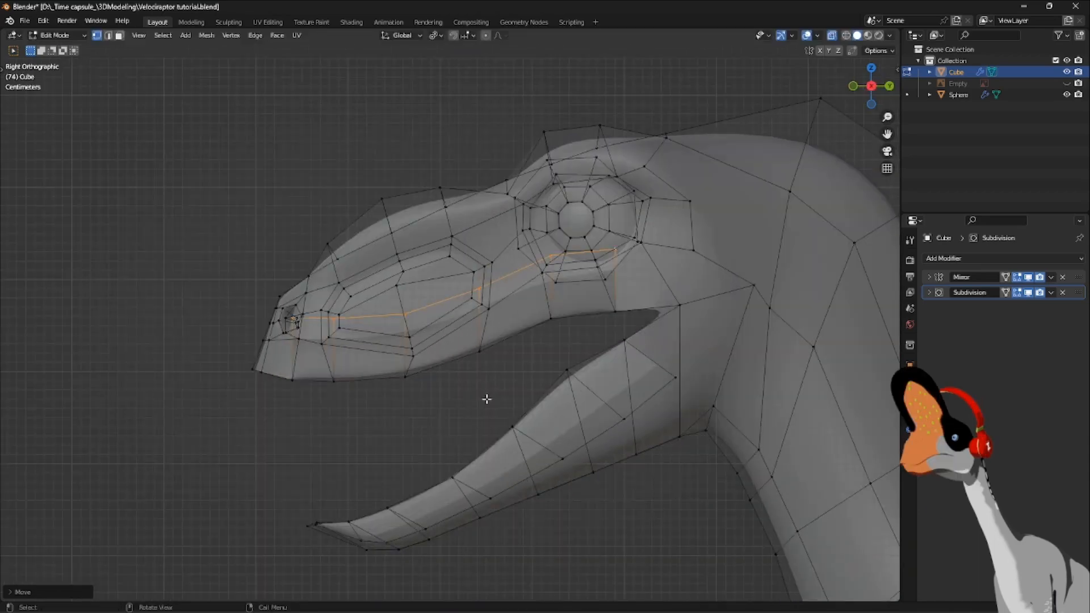
key("g")
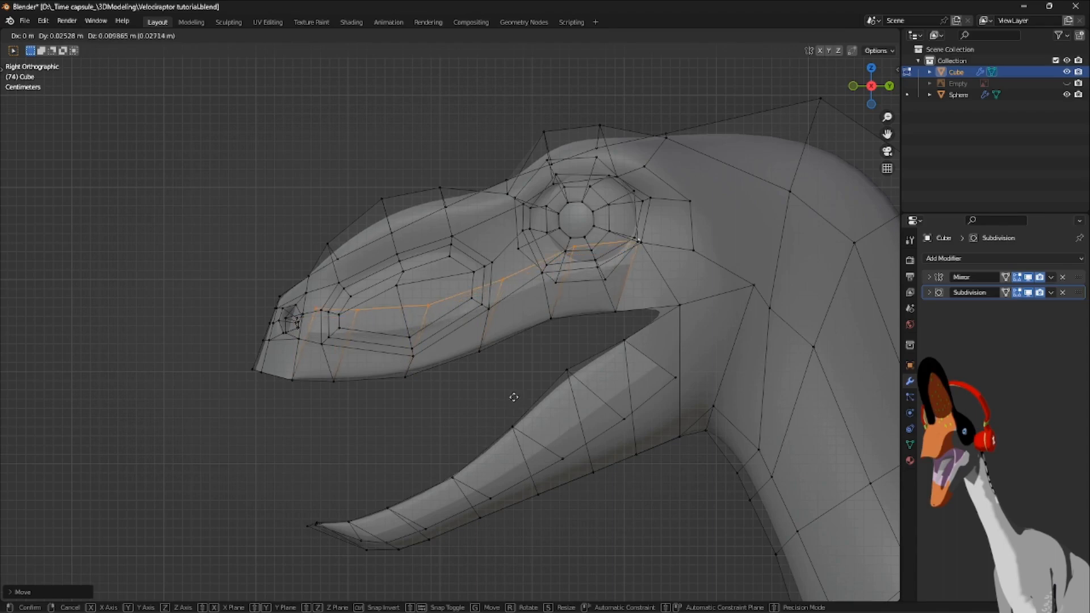
left_click(510, 401)
Raise two middle vertices of the mouth roof's centre line, shifting the rear one about 0.015 m up and forward.
left_click(425, 311)
key("g")
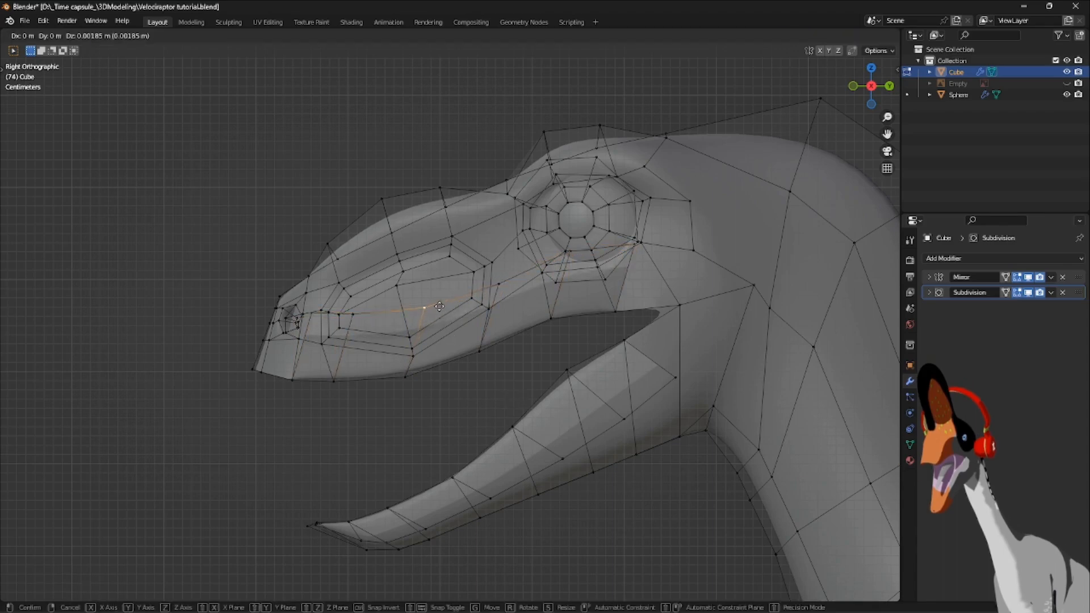
left_click(439, 305)
left_click(497, 287)
key("g")
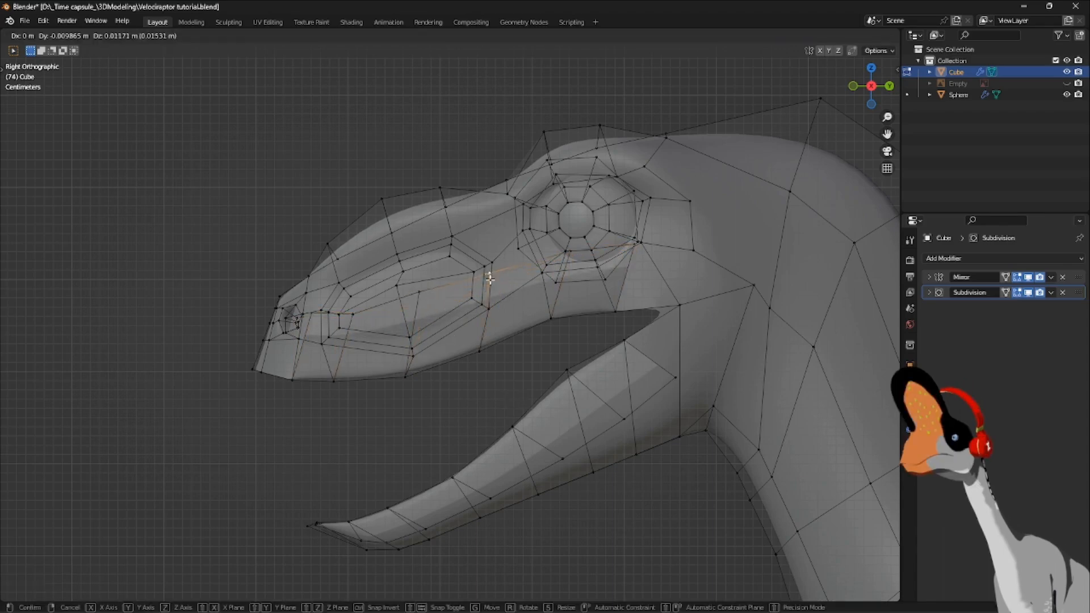
left_click(489, 277)
With X-ray on in the side view, extrude the upper jaw's frontmost inner lip vertex about 0.033 m forward.
middle_click_drag(493, 345, 558, 390)
key("KP_3")
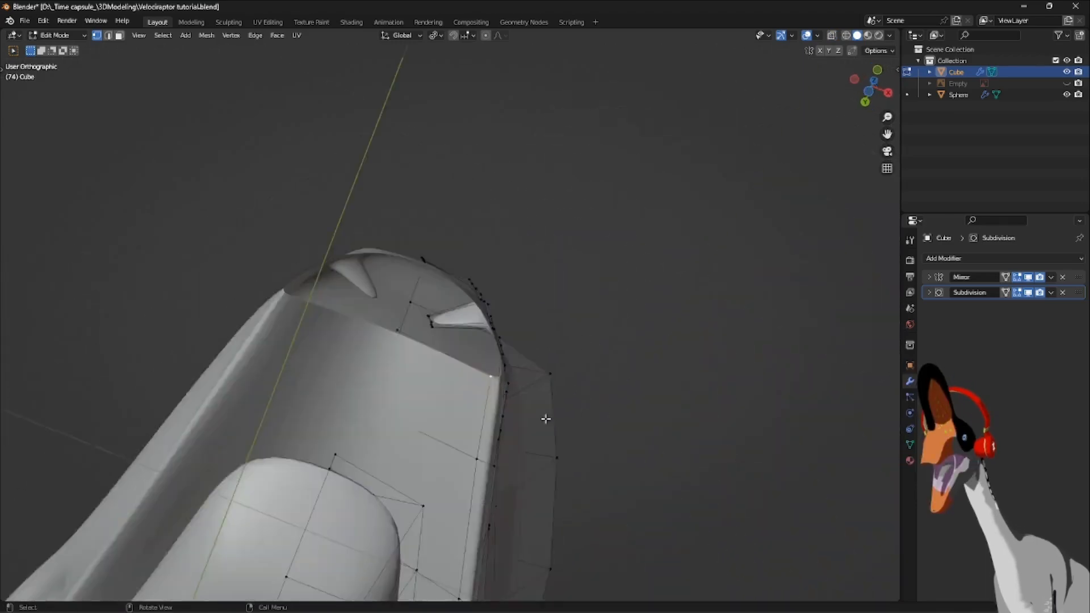
key("alt+z")
middle_click_drag(451, 596, 526, 458, "shift")
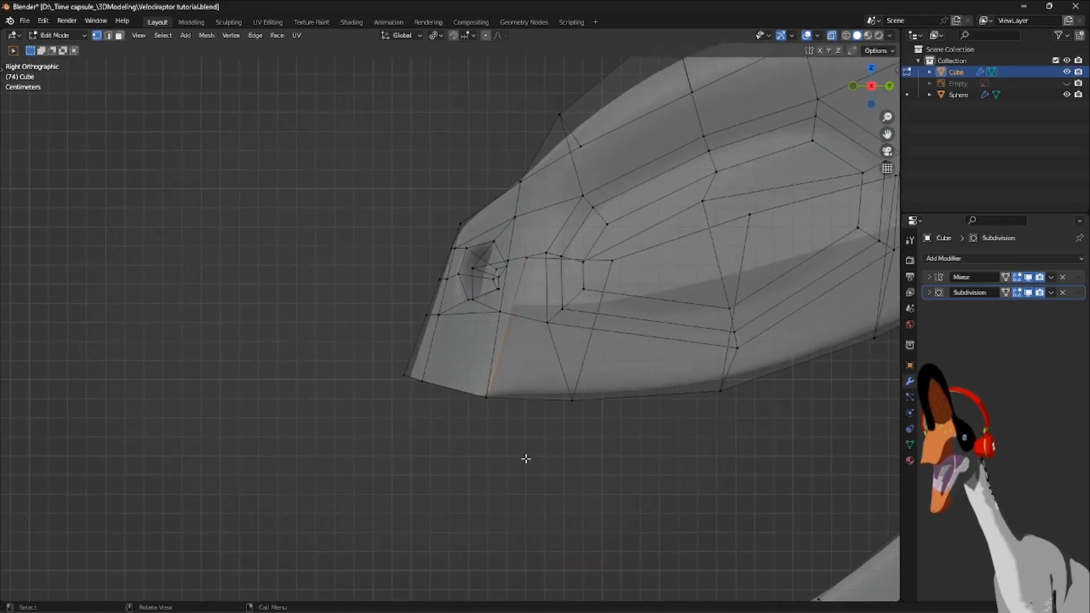
scroll(525, 467, "up", 3)
key("g")
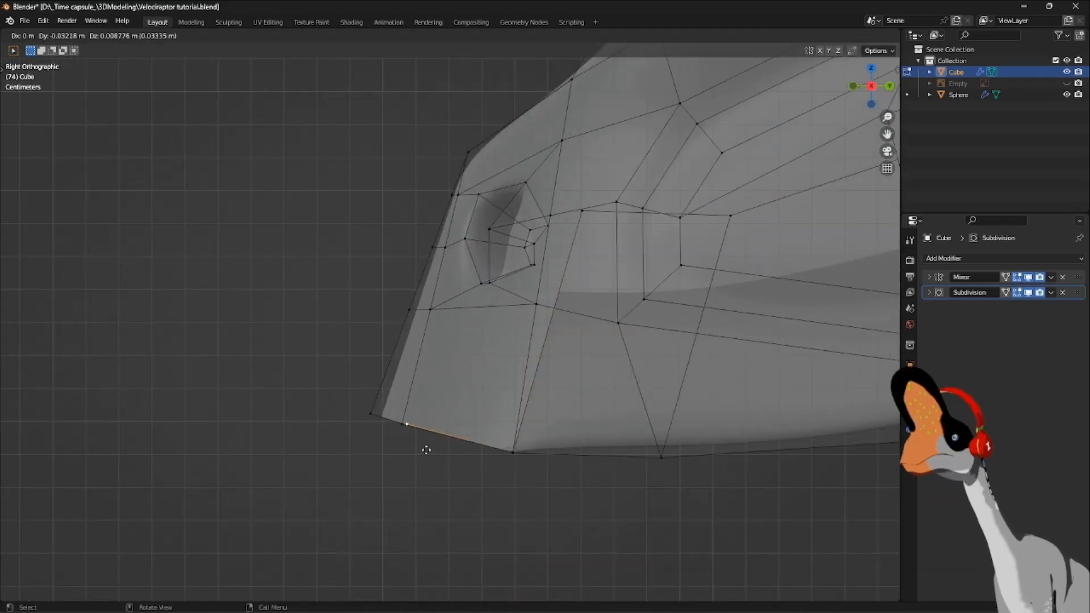
left_click(426, 450)
In the bottom view, move the extruded vertex inward along X and about 0.013 m back outward so it follows the snout's curve.
middle_click_drag(438, 455, 584, 348)
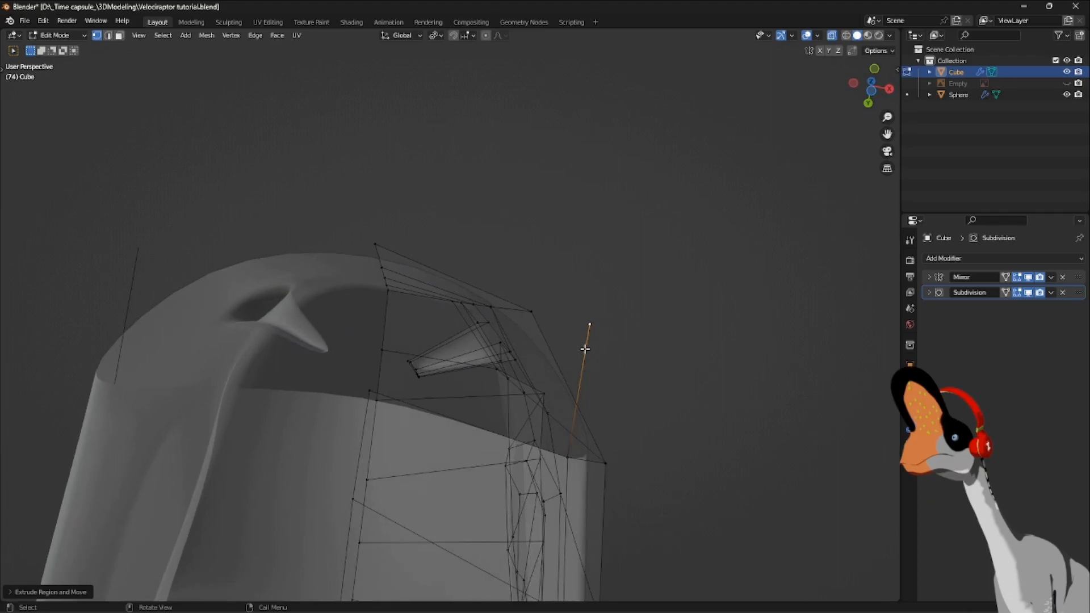
key("alt+z")
key("KP_7")
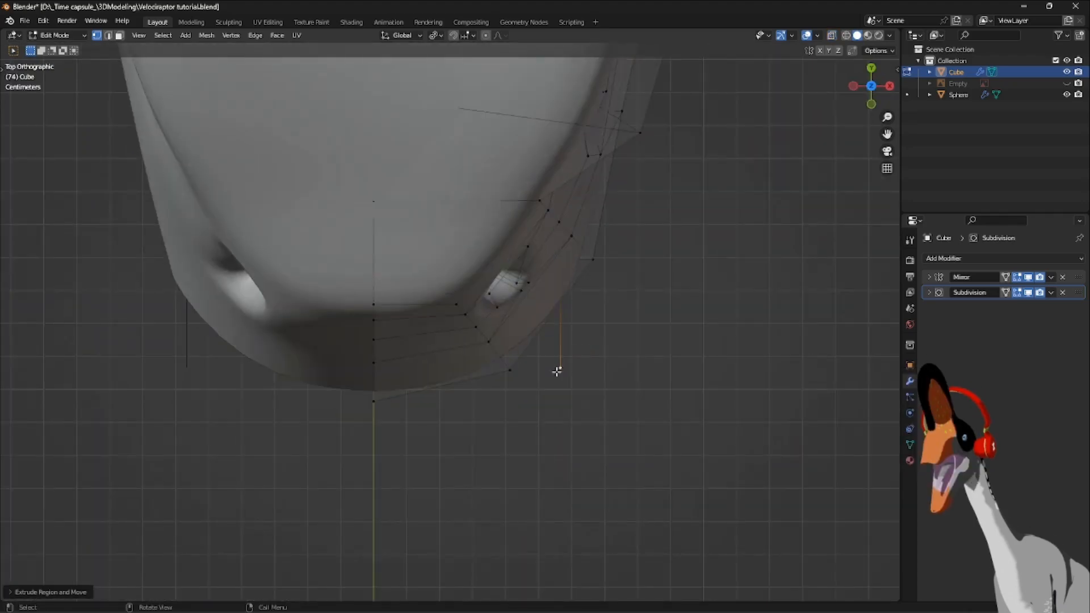
key("ctrl+KP_7")
key("g")
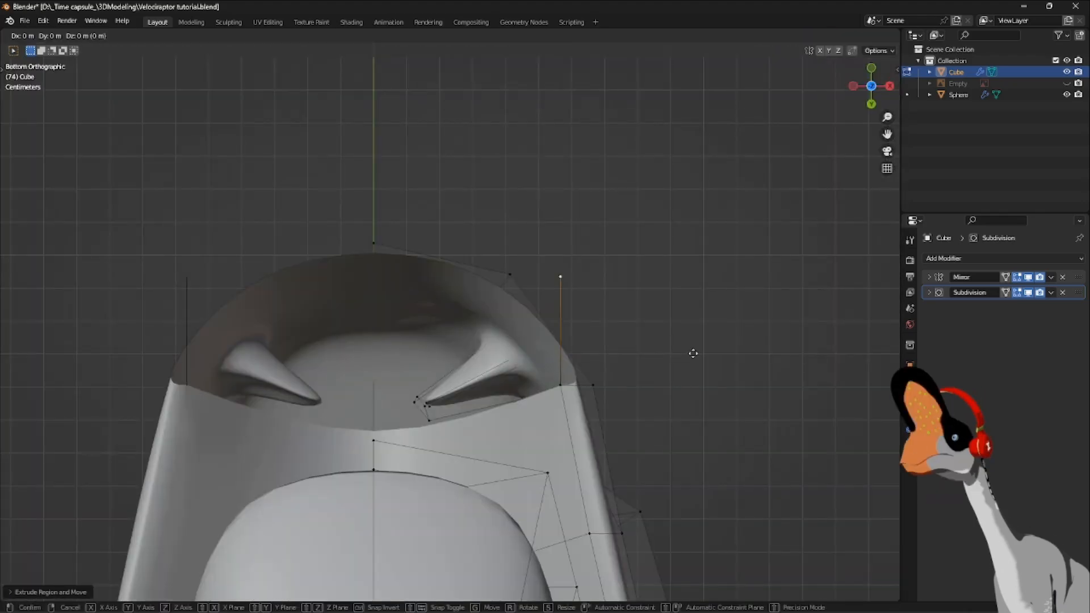
key("x")
left_click(588, 357)
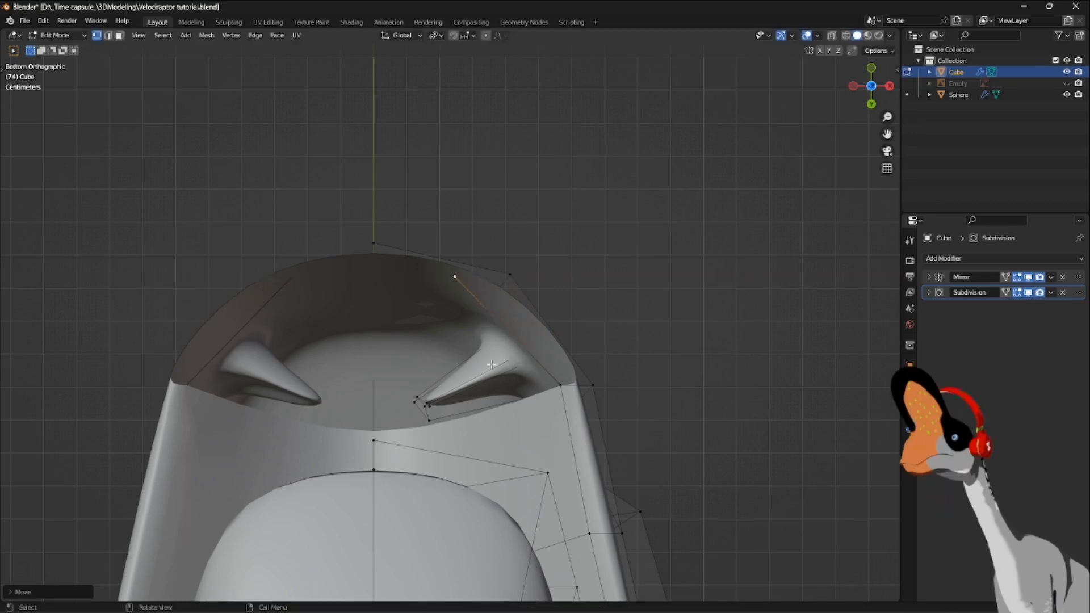
key("g")
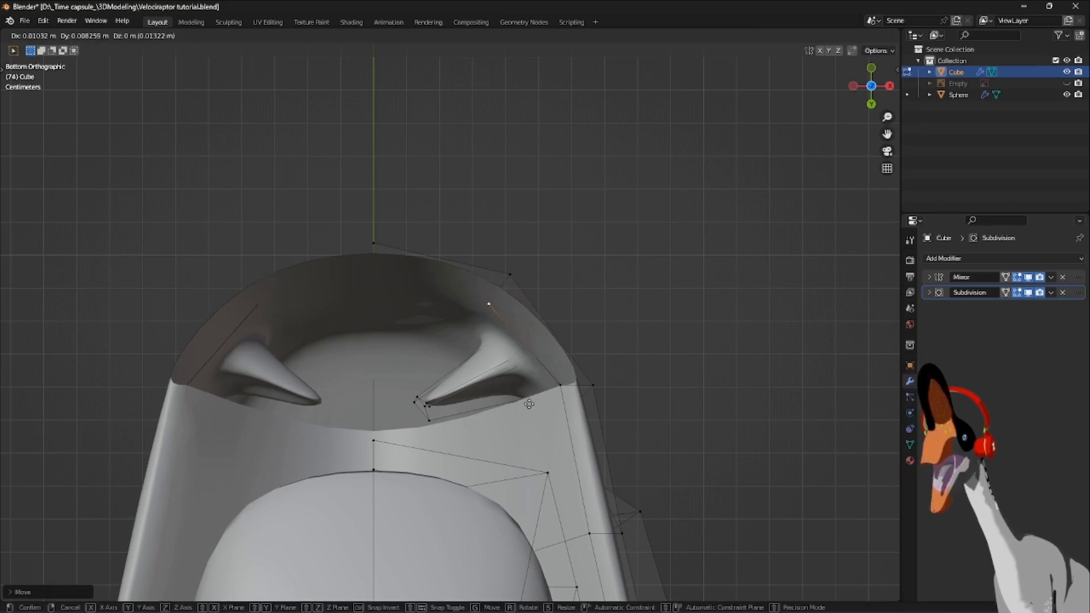
left_click(537, 403)
Extrude the vertex about 0.04 m to the centre line and lower the inner rim's corner vertex onto the lip edge in the side view.
key("g")
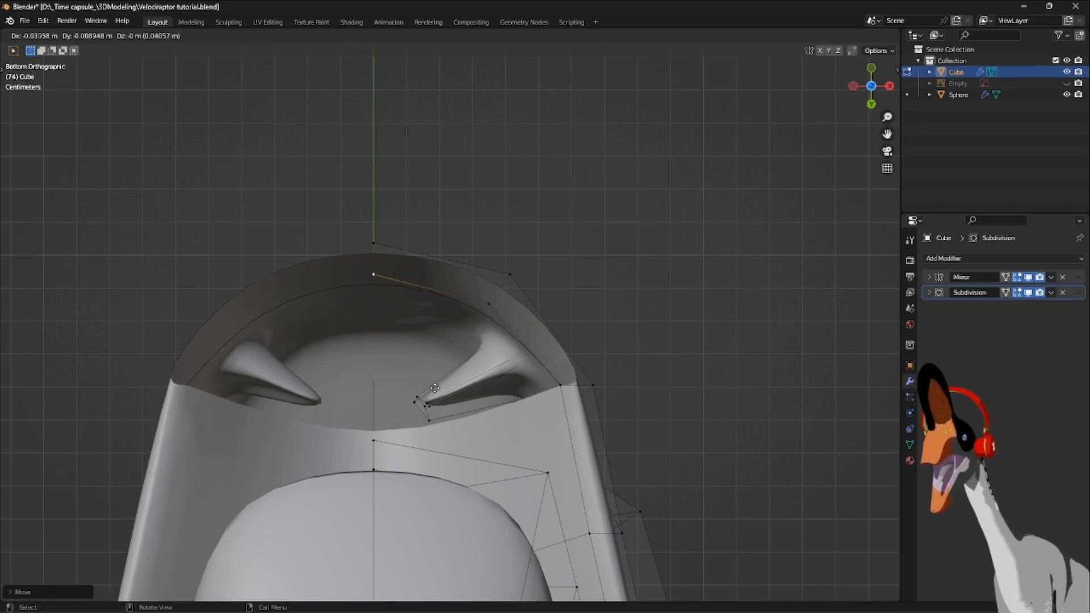
left_click(433, 388)
middle_click_drag(428, 394, 472, 463)
key("KP_3")
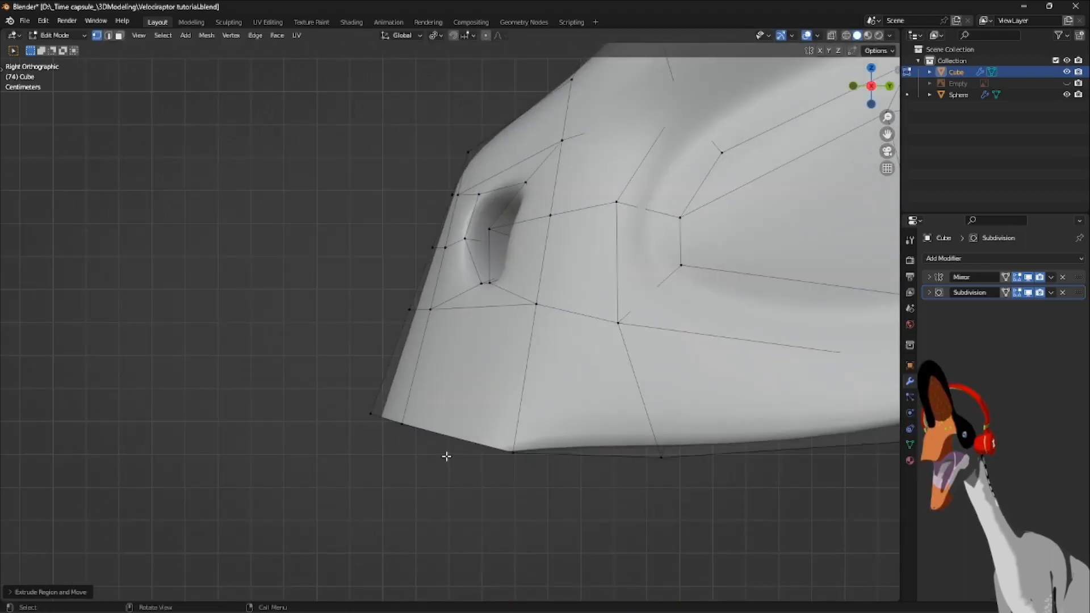
key("alt+z")
left_click(432, 421)
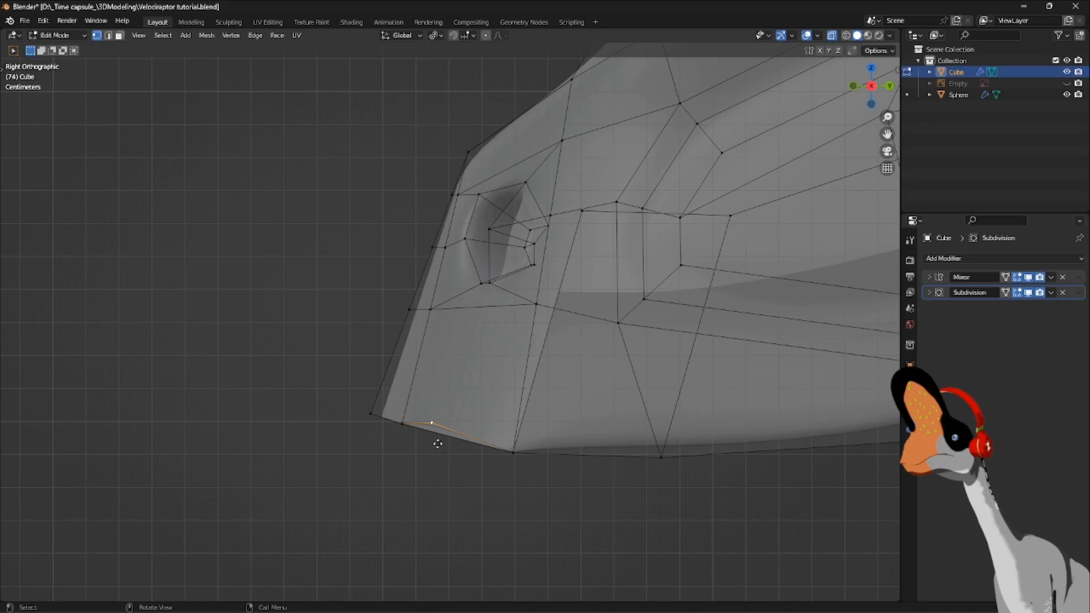
key("g")
left_click(435, 451)
key("alt+z")
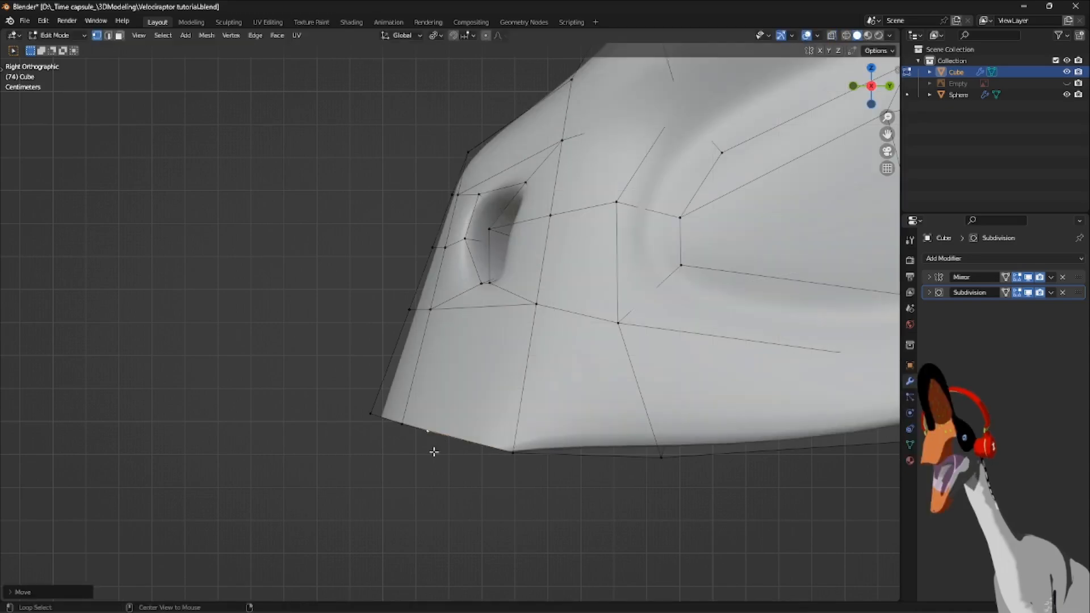
Try to fill a face between the snout tip's outer lip edge and the inner rim edge, and undo it.
middle_click_drag(434, 448, 540, 366)
key("ctrl+KP_7")
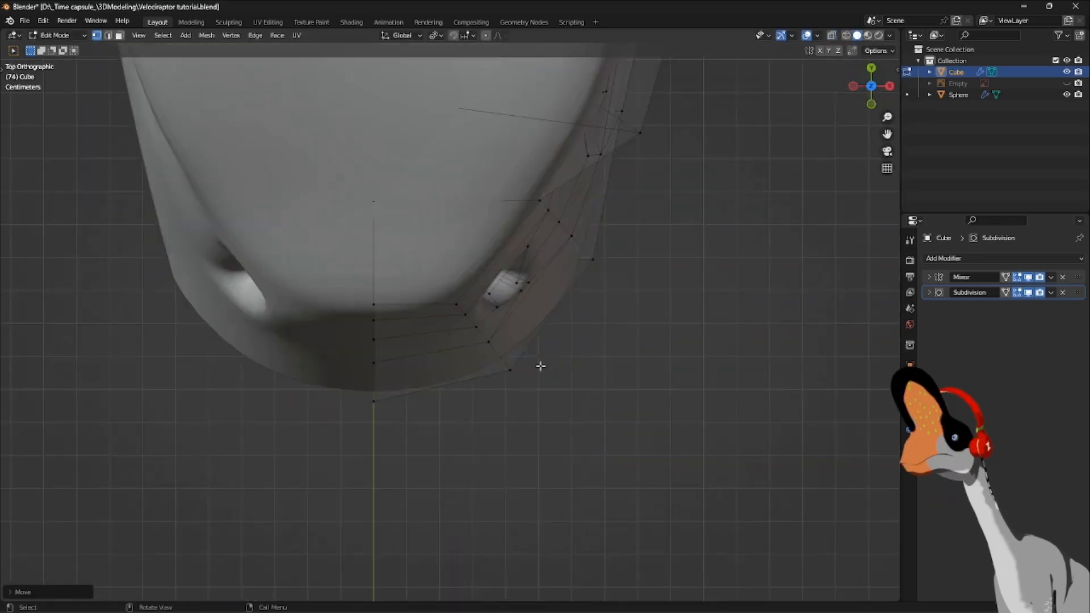
left_click(373, 243, "shift")
left_click(510, 275, "shift")
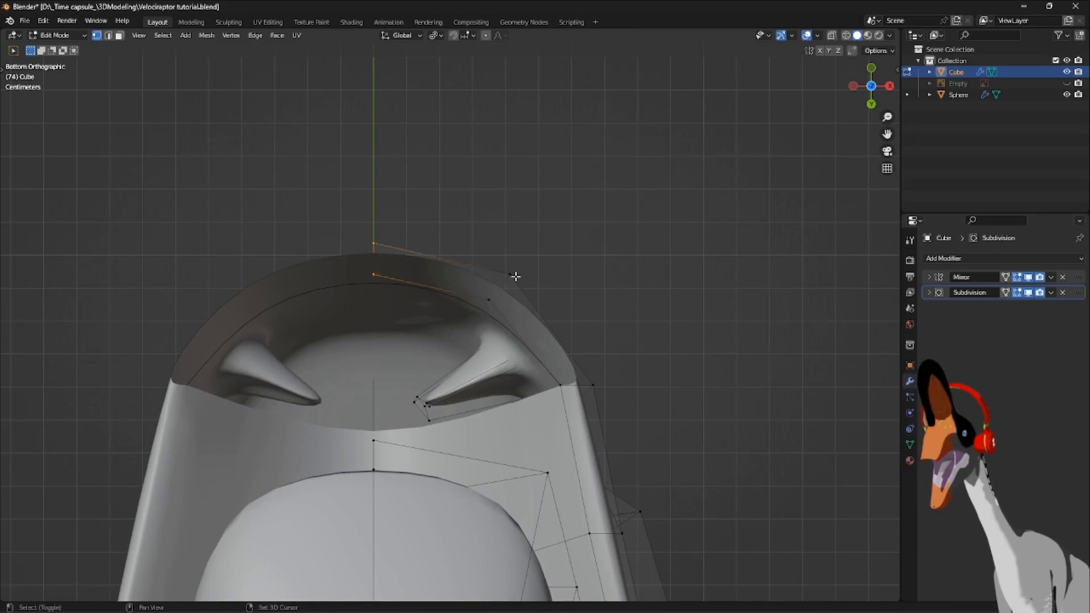
key("f")
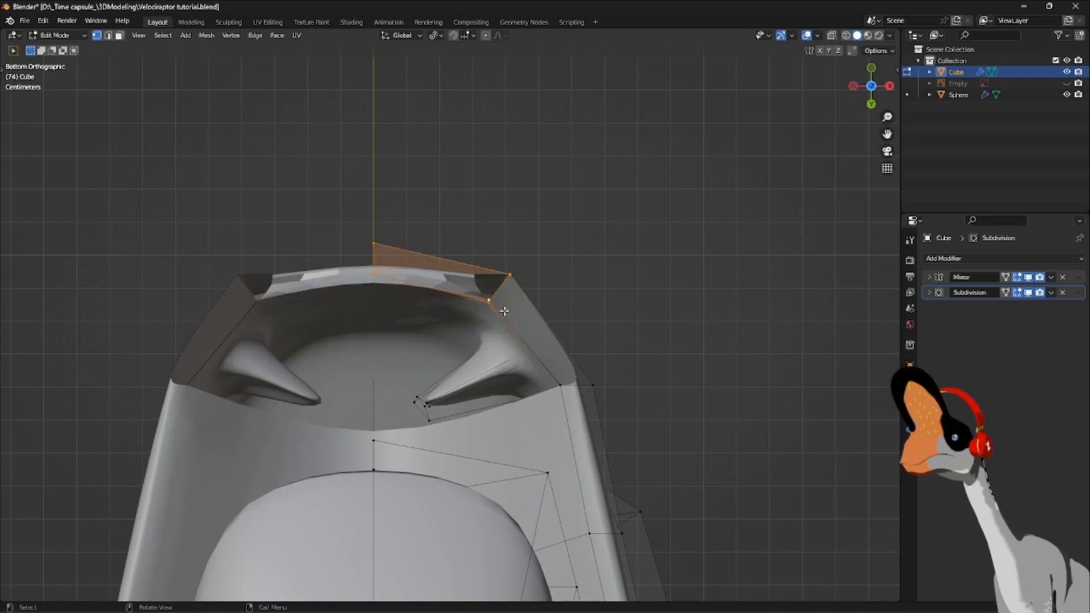
left_click(494, 306)
middle_click_drag(494, 306, 490, 353)
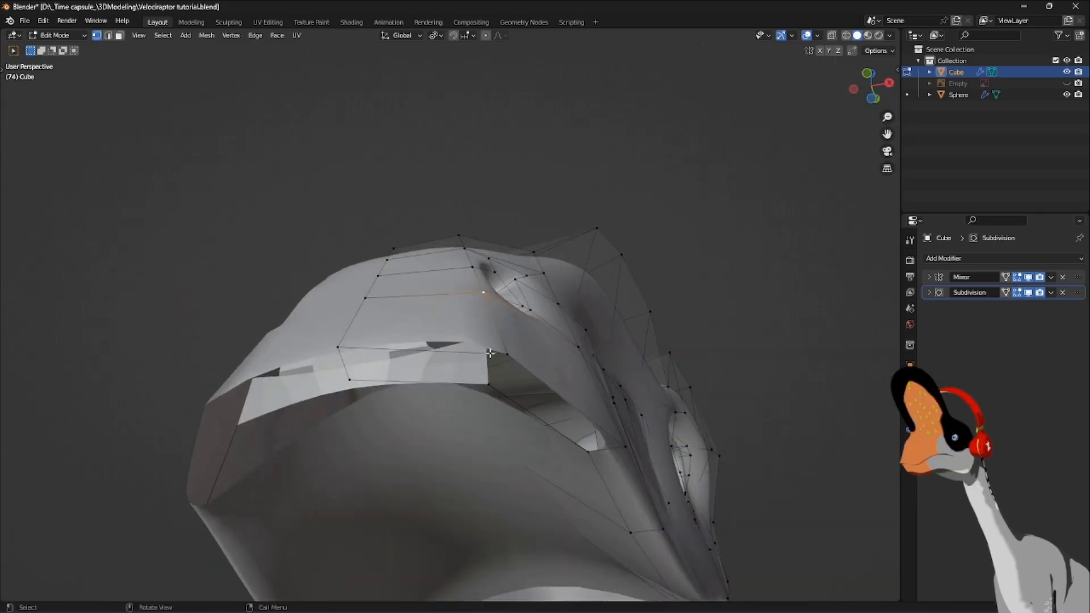
key("ctrl+z")
key("ctrl+z")
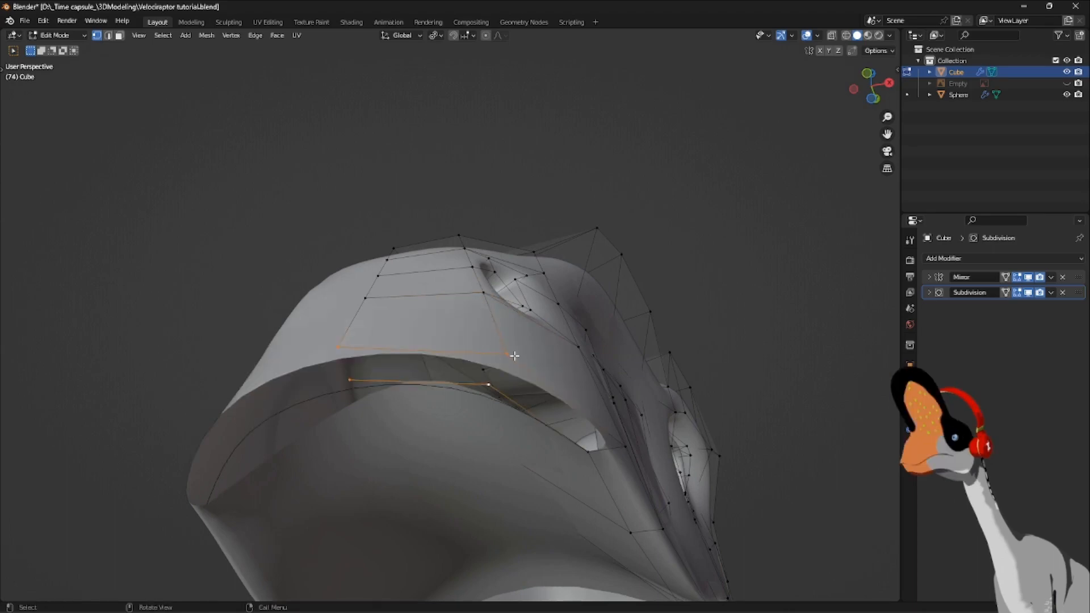
Fill the upper jaw's front rim with two faces joining the outer lip edge to the inner rim, at the tip and beside it.
key("f")
key("KP_7")
key("ctrl+KP_7")
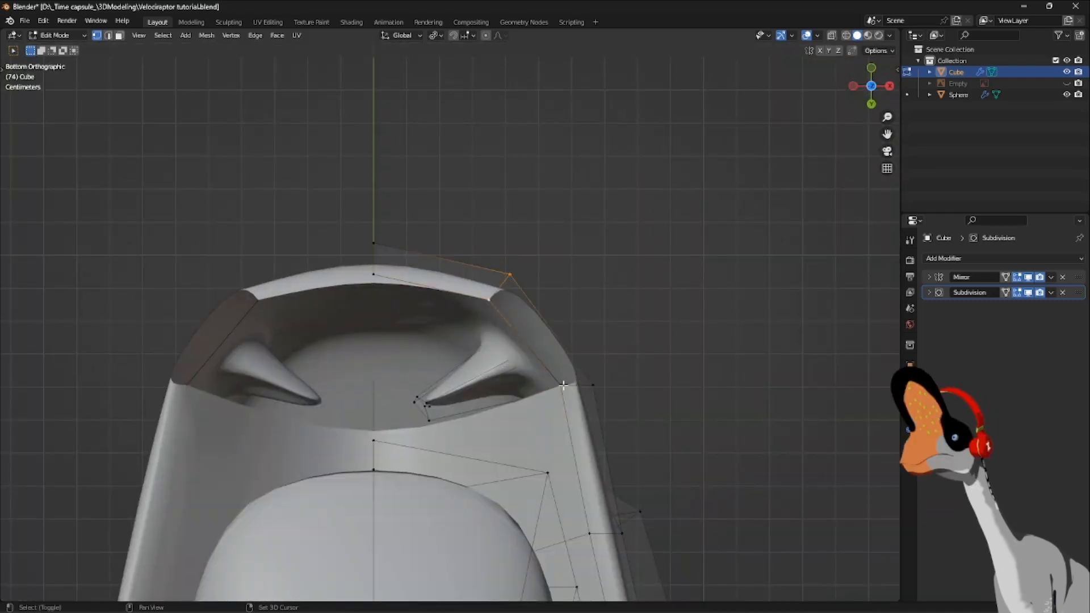
middle_click_drag(646, 367, 512, 436)
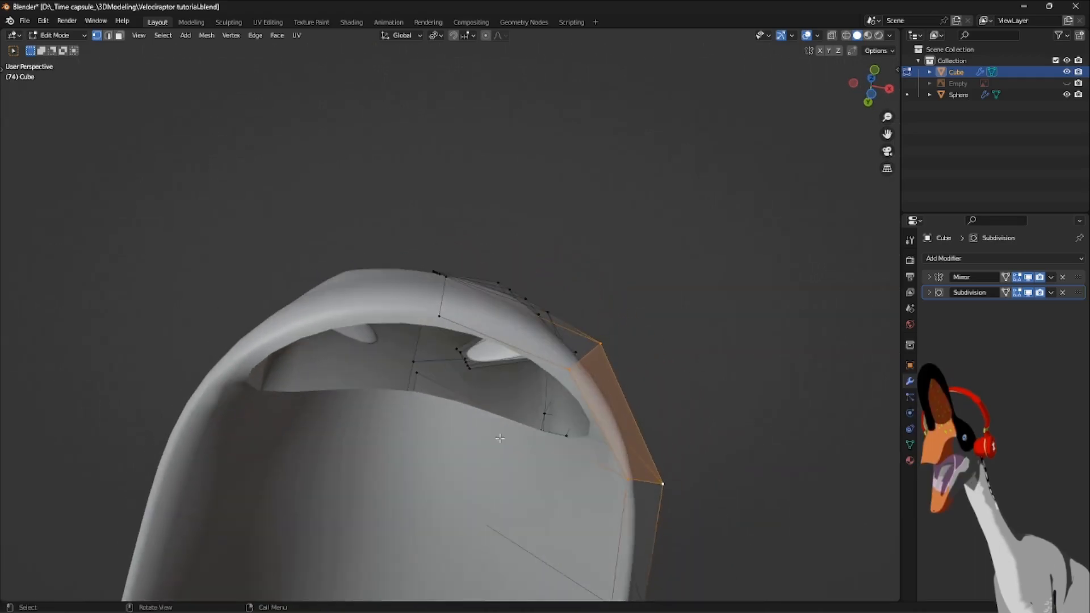
In the side view, extrude the mouth roof's front centre vertex forward and down, and extrude it again about 0.036 m down towards the rim.
key("KP_3")
key("alt+z")
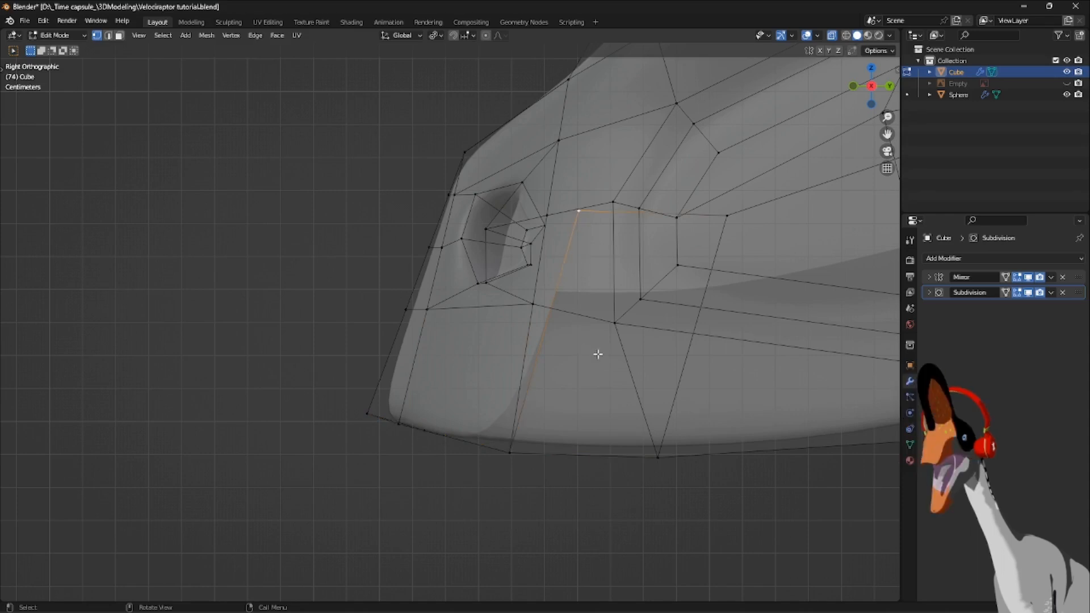
key("g")
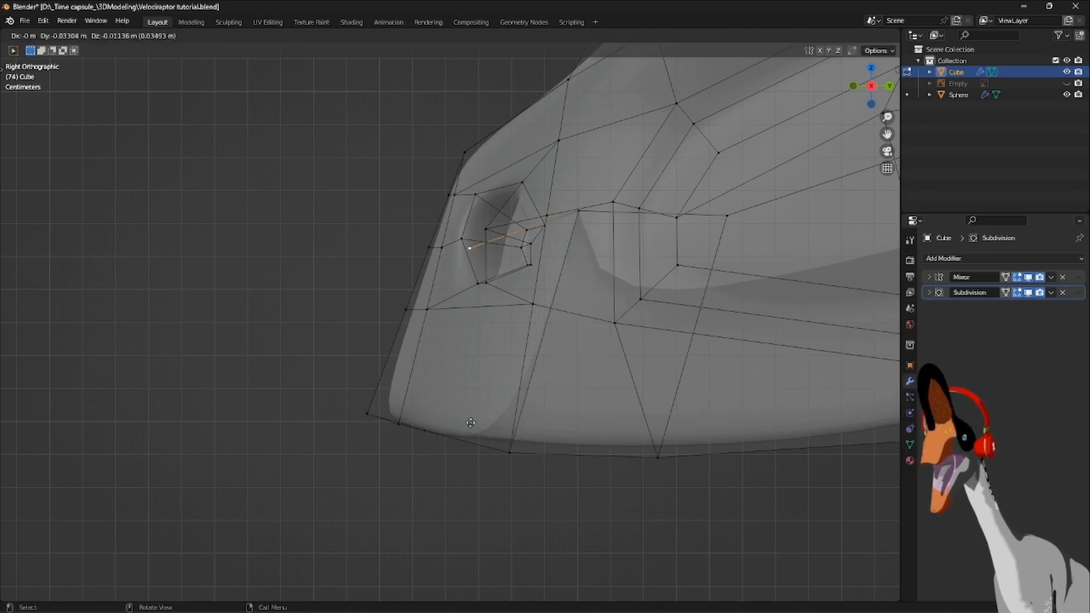
left_click(470, 435)
key("e")
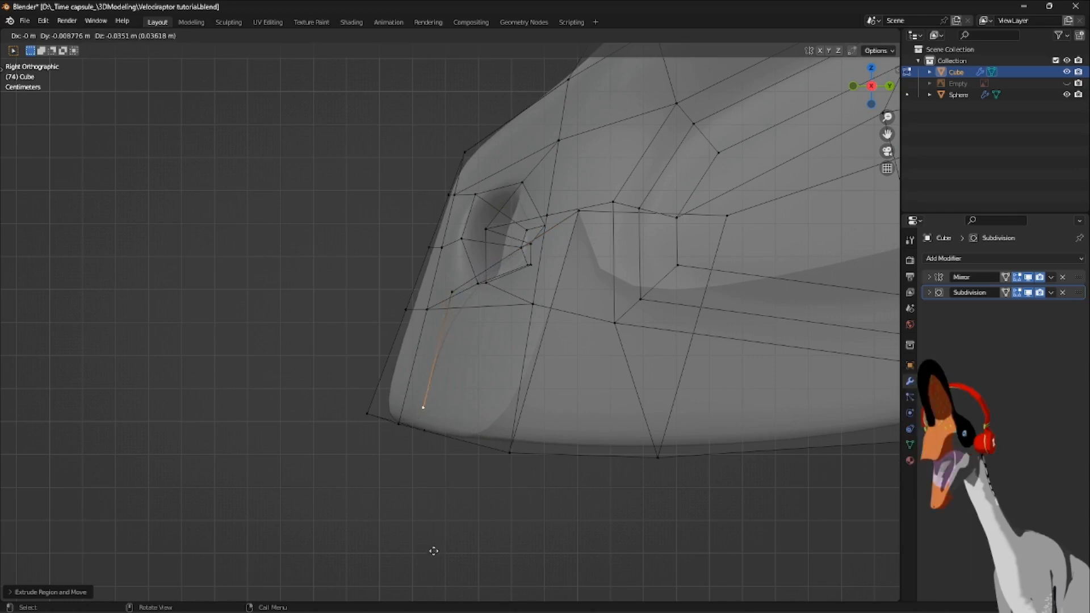
left_click(433, 546)
middle_click_drag(433, 546, 431, 408)
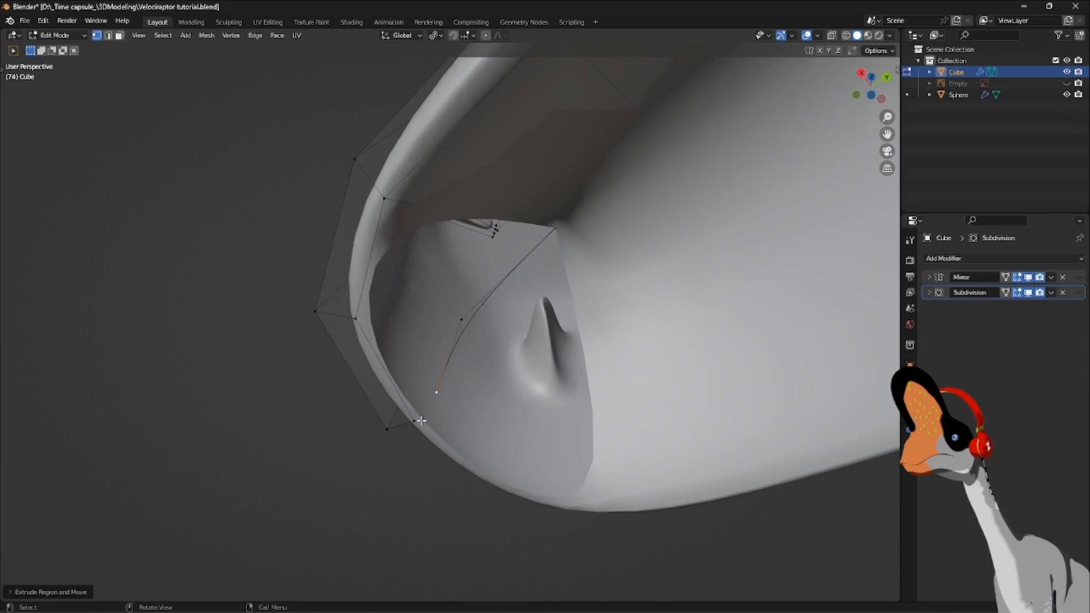
Merge the mouth roof's extruded front vertex with the adjacent inner rim vertex at their centre.
left_click(416, 420, "shift")
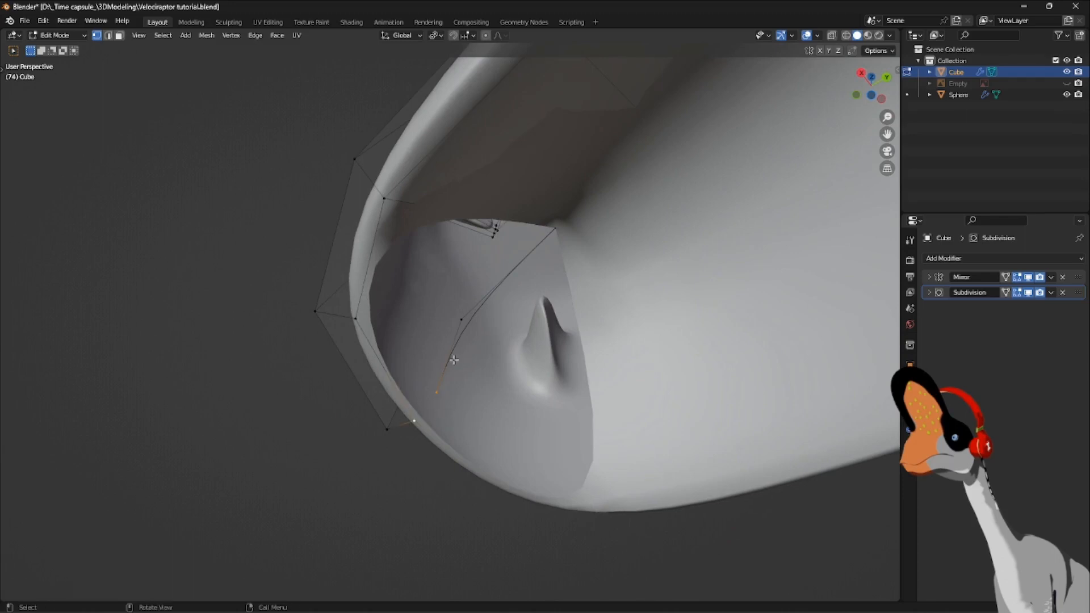
key("m")
left_click(466, 417)
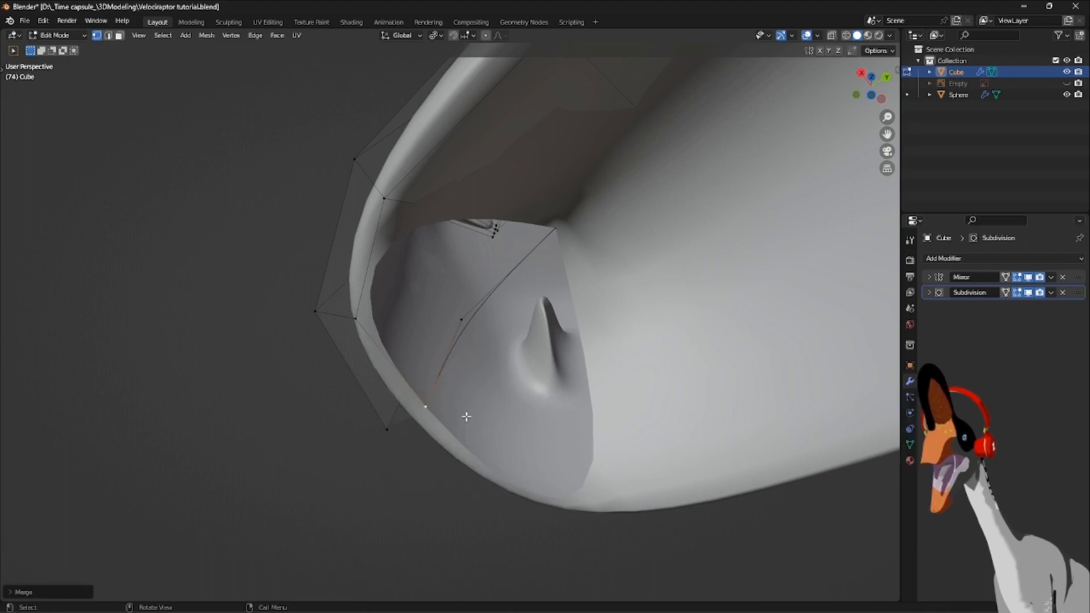
Turn off the Subdivision modifier's viewport display and fill a triangular face between the roof's front centre edge and the neighbouring inner rim vertex.
middle_click_drag(466, 417, 583, 390)
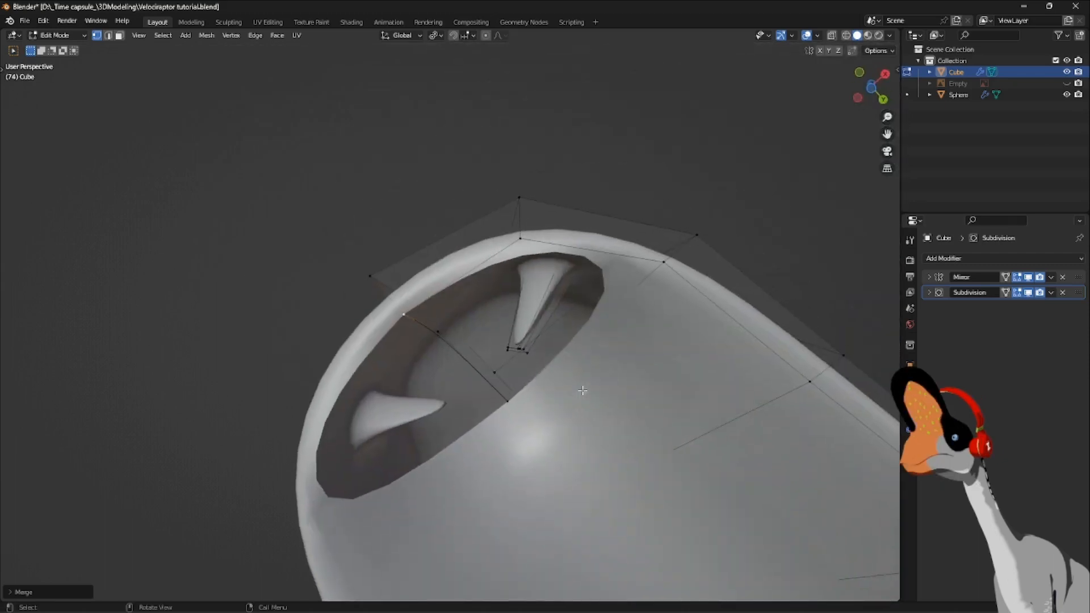
left_click(1028, 293)
middle_click_drag(511, 397, 427, 340)
left_click(445, 328, "shift")
left_click(371, 310, "shift")
key("f")
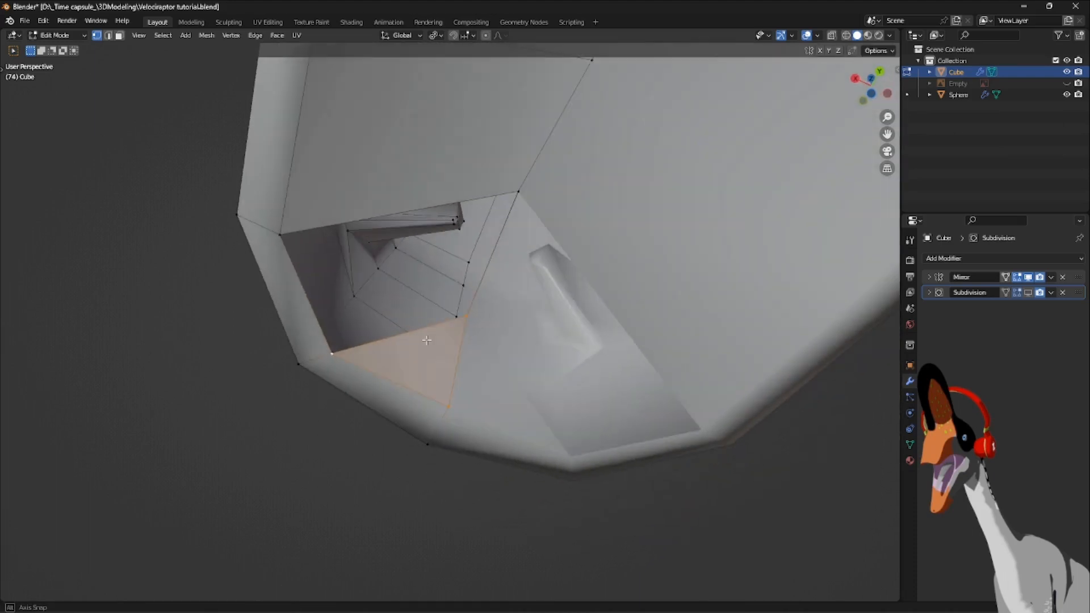
Fill the four-sided gap behind the new triangle to close the front of the mouth roof.
left_click(354, 356)
left_click(335, 352)
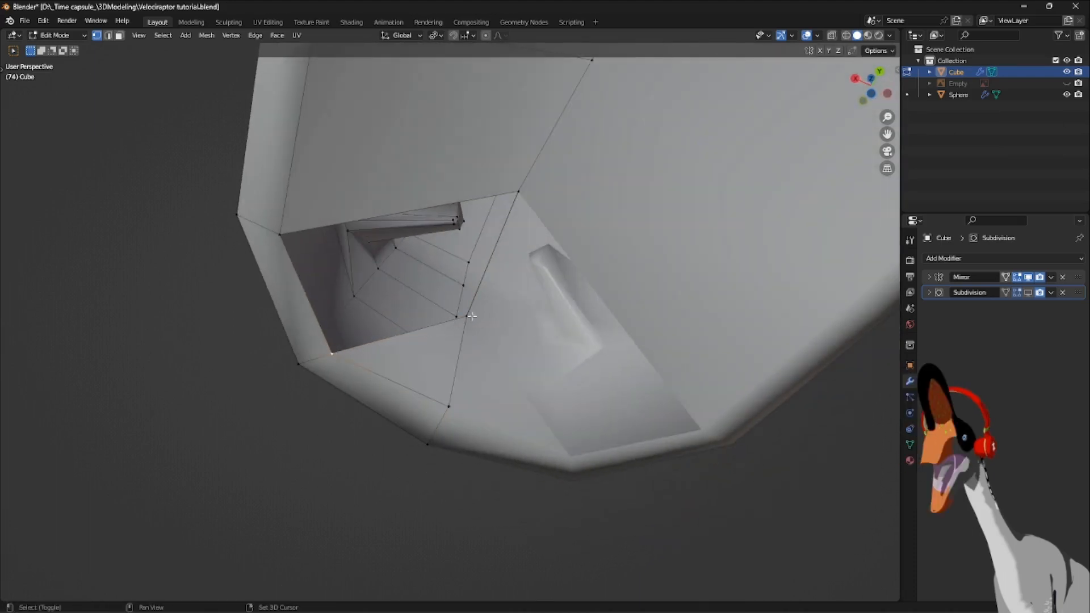
left_click(467, 316, "shift")
left_click(278, 234, "shift")
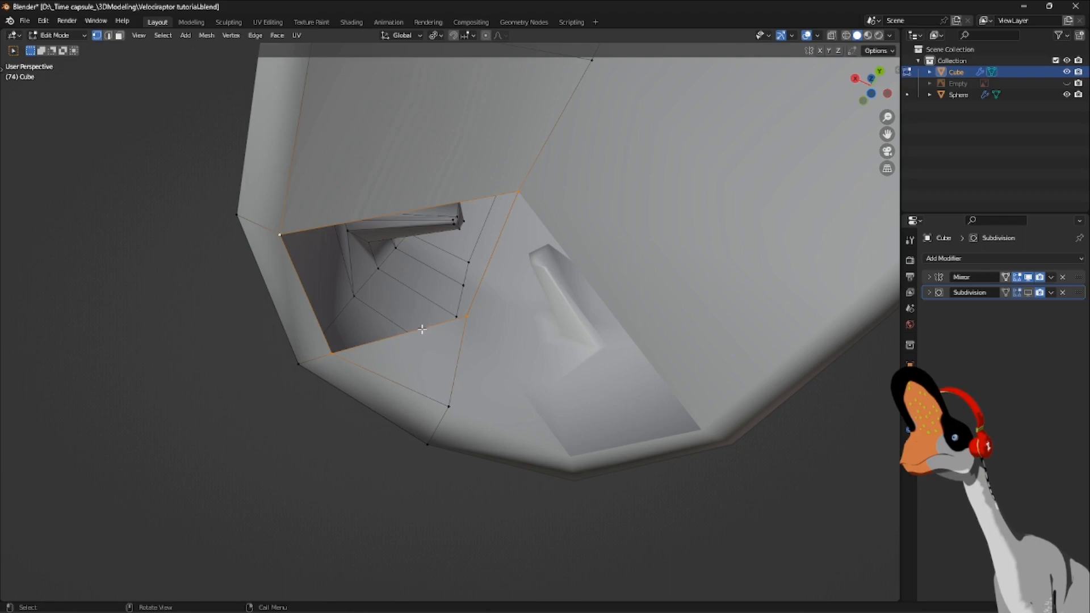
key("f")
middle_click_drag(423, 281, 499, 423)
Turn the Subdivision viewport display back on, save the file, and inspect the open mouth in Object Mode.
left_click(1028, 292)
key("ctrl+s")
scroll(511, 419, "up", 3)
key("Tab")
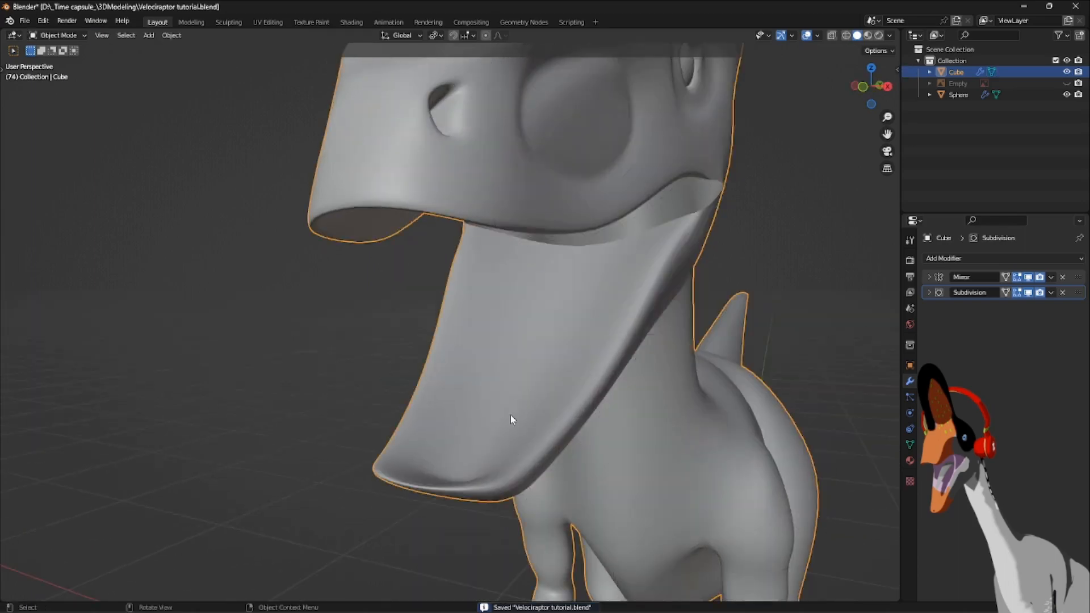
scroll(511, 419, "down", 6)
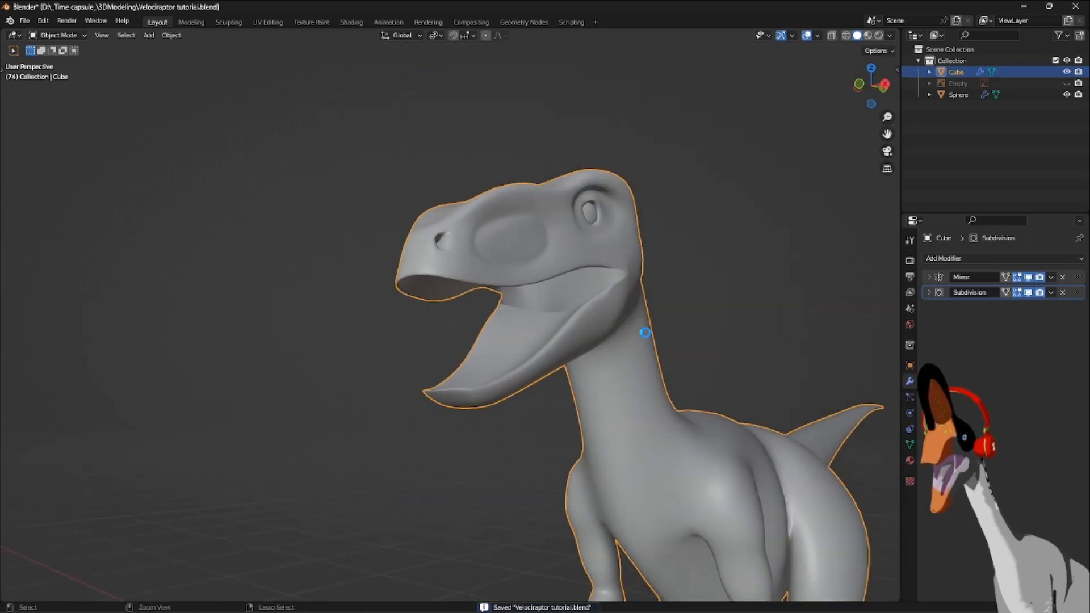
key("ctrl+s")
middle_click_drag(570, 346, 470, 336)
scroll(568, 331, "up", 3)
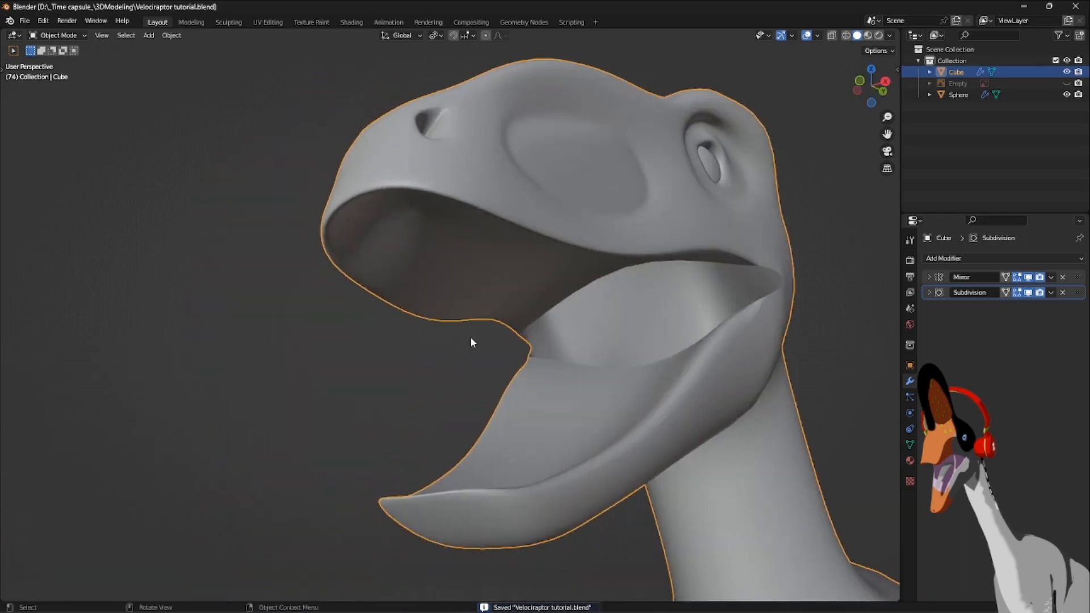
Return to Edit Mode in the right side view with X-ray on and select the mouth floor's rear edge near the mouth corner.
key("KP_3")
scroll(696, 378, "down", 4)
key("Tab")
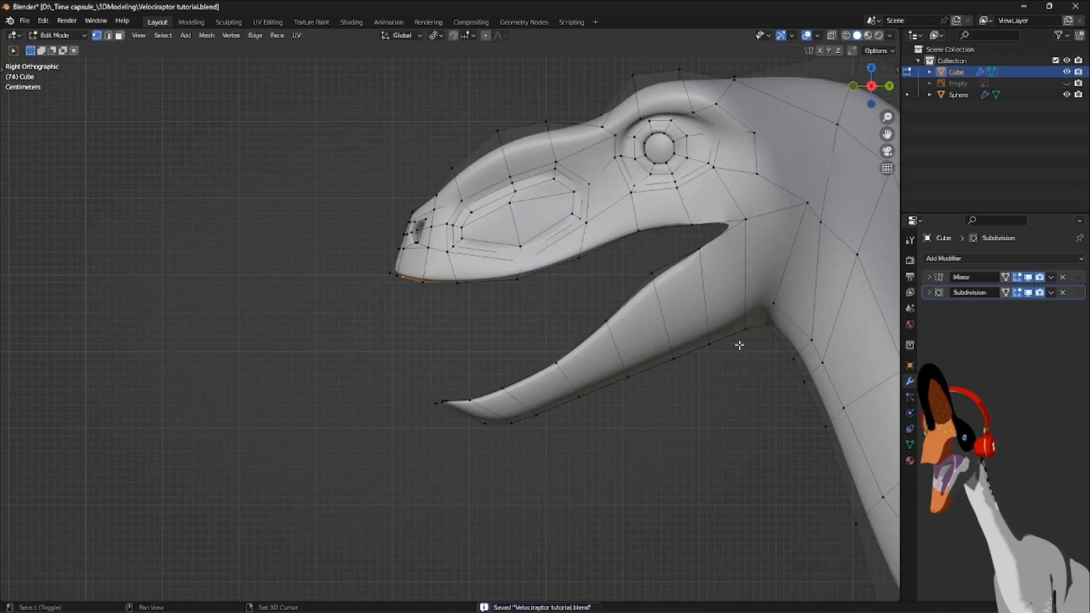
middle_click_drag(738, 343, 384, 418, "shift")
scroll(385, 416, "up", 1)
scroll(385, 416, "up", 5)
scroll(431, 318, "down", 1)
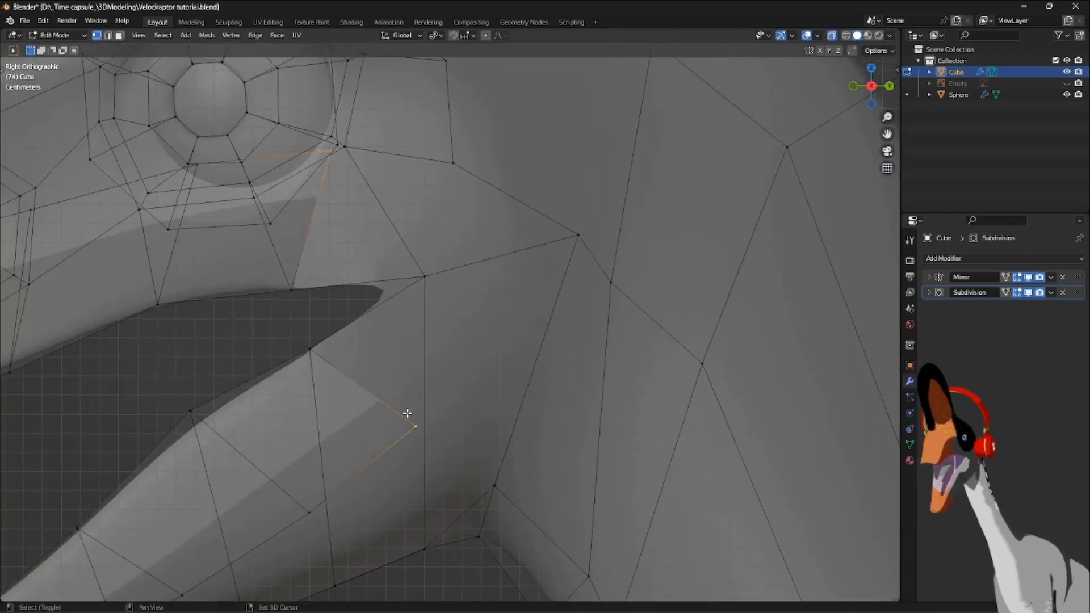
middle_click_drag(414, 426, 376, 463)
key("KP_3")
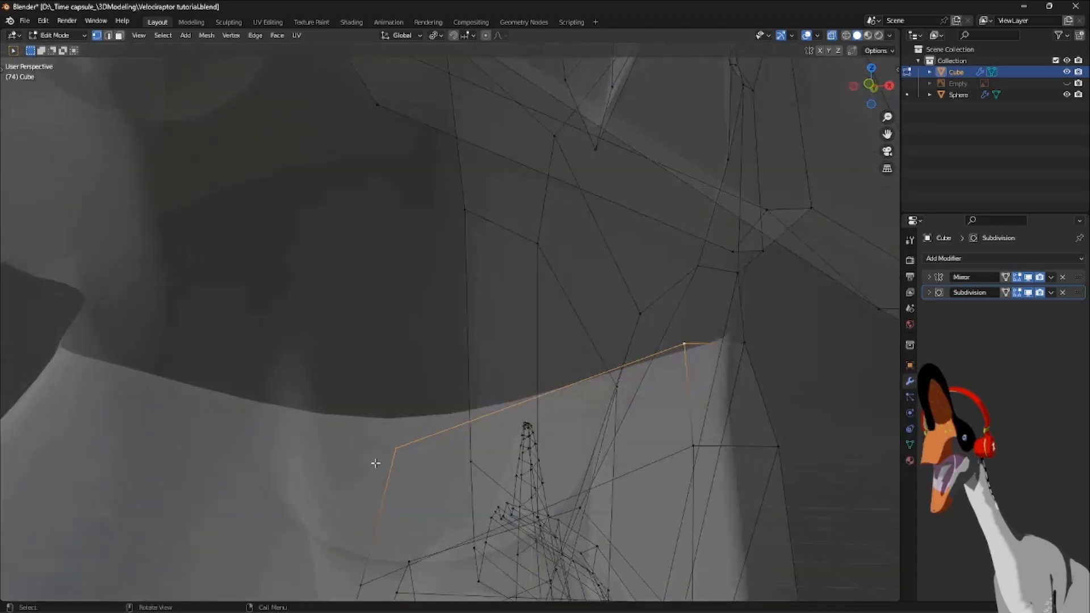
key("KP_3")
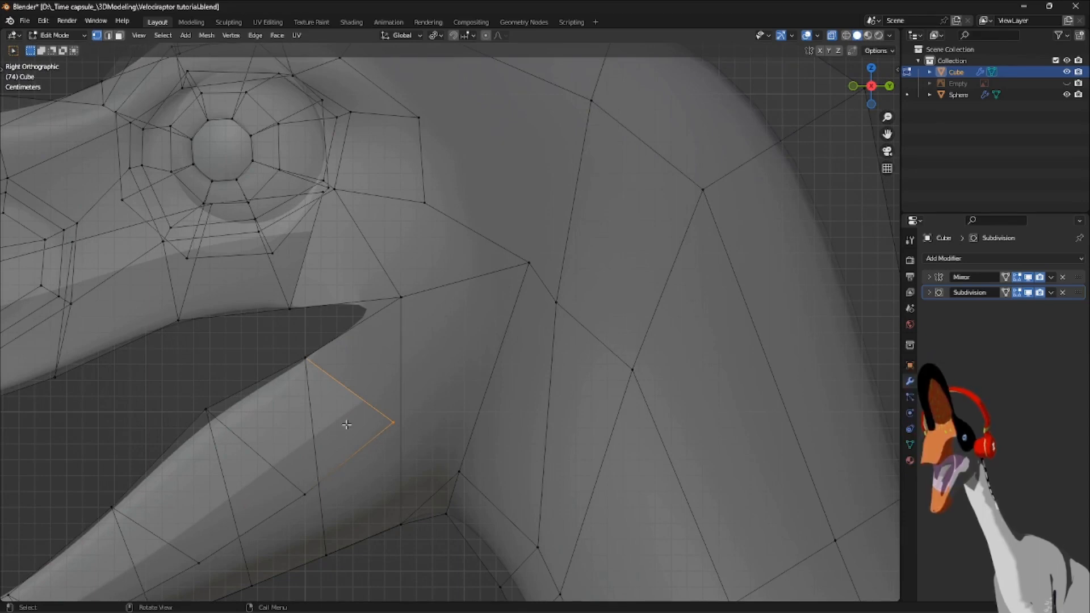
Try extruding the mouth floor's rear edge about 0.11 m back and up into the throat, and undo it.
key("g")
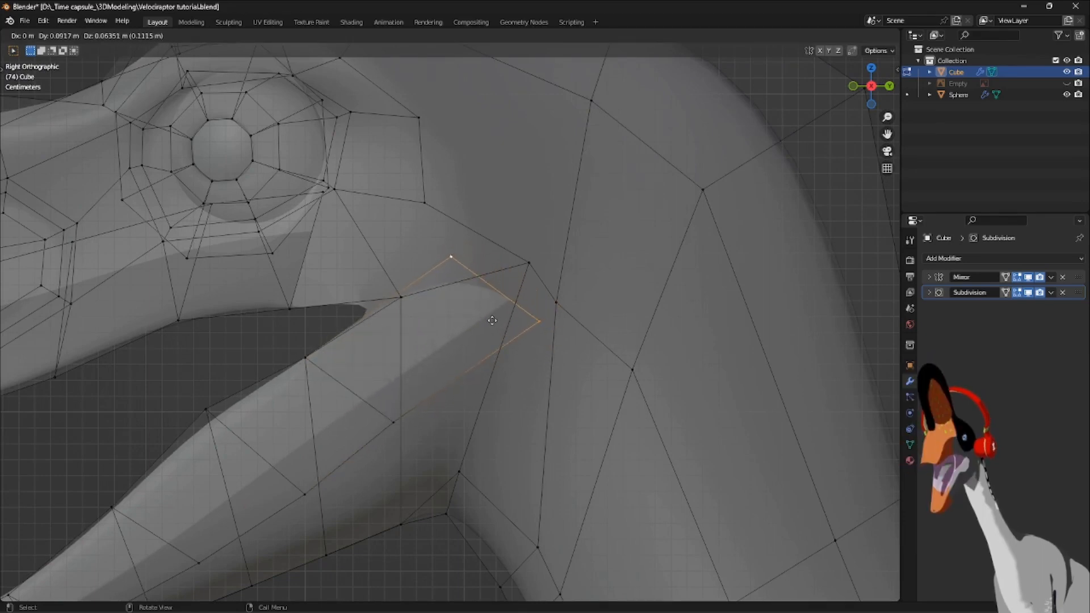
left_click(492, 318)
middle_click_drag(461, 378, 441, 425)
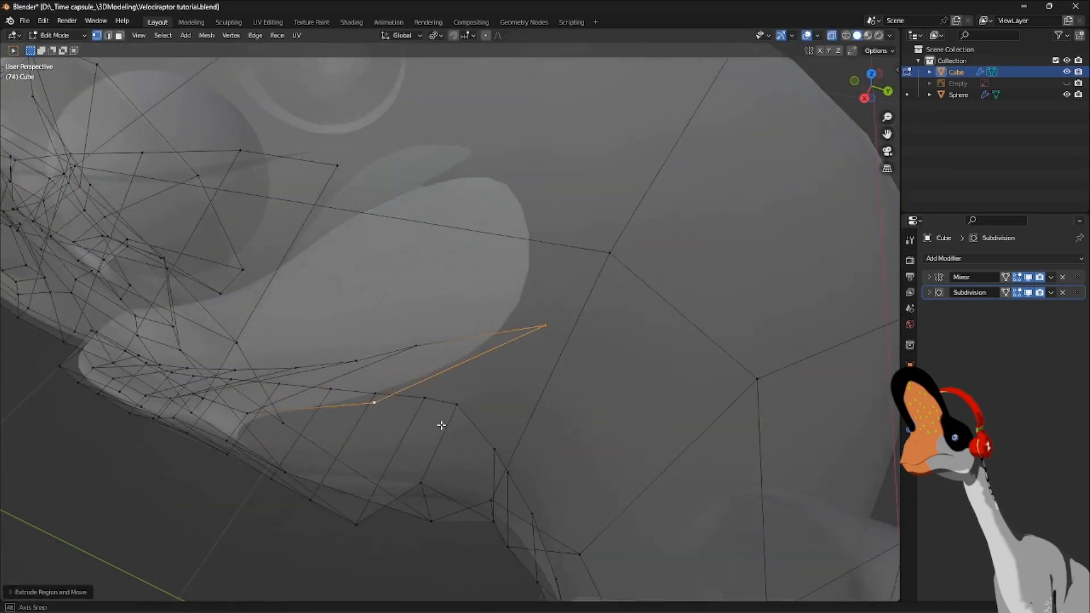
key("ctrl+z")
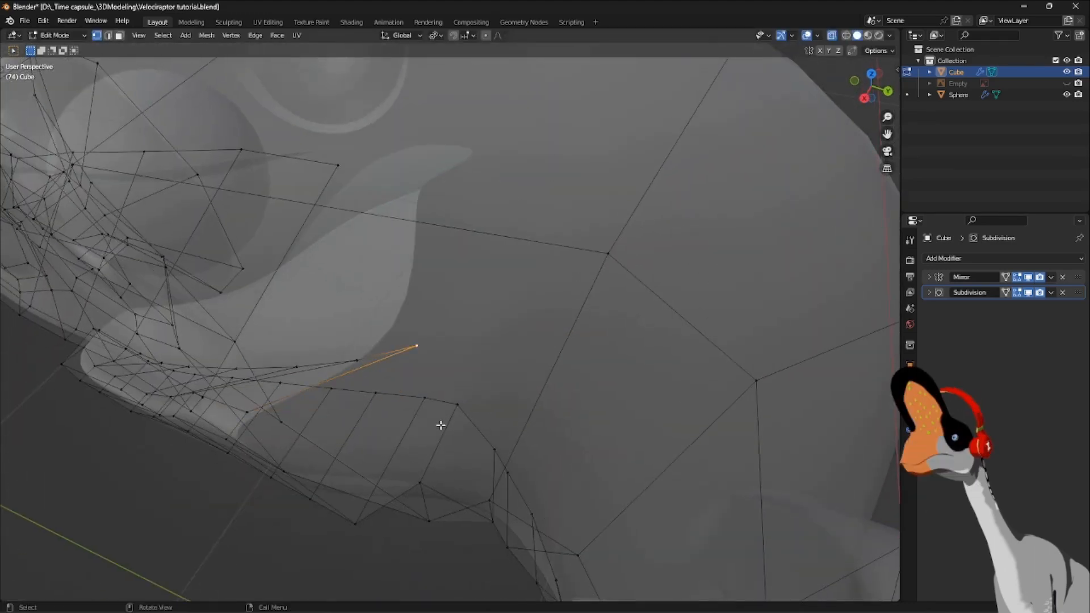
In the side view, extrude the mouth floor's rear centre vertex about 0.115 m back and up into the throat.
key("KP_3")
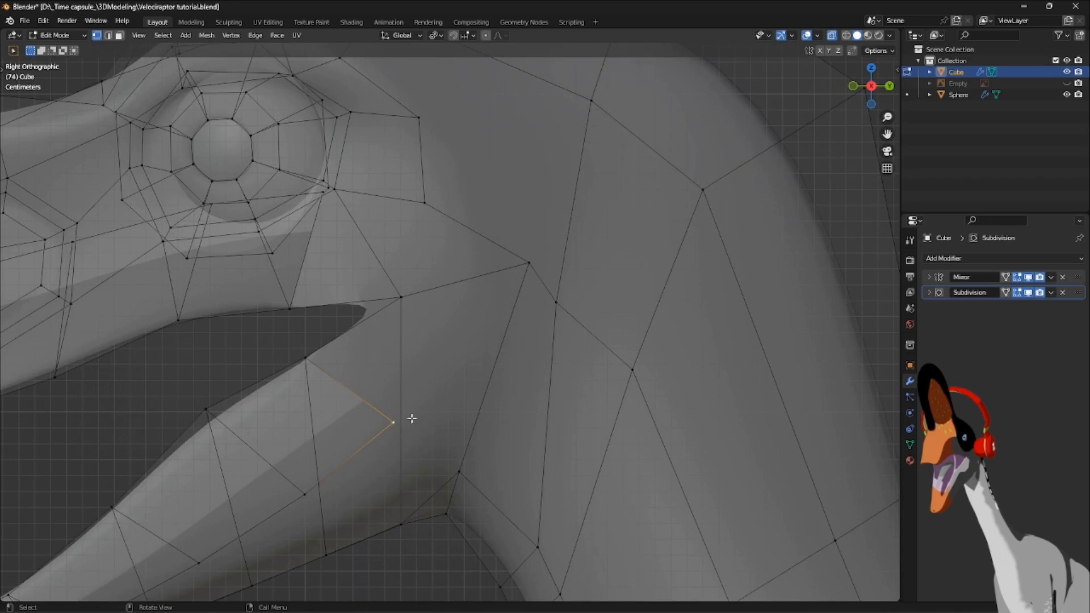
key("e")
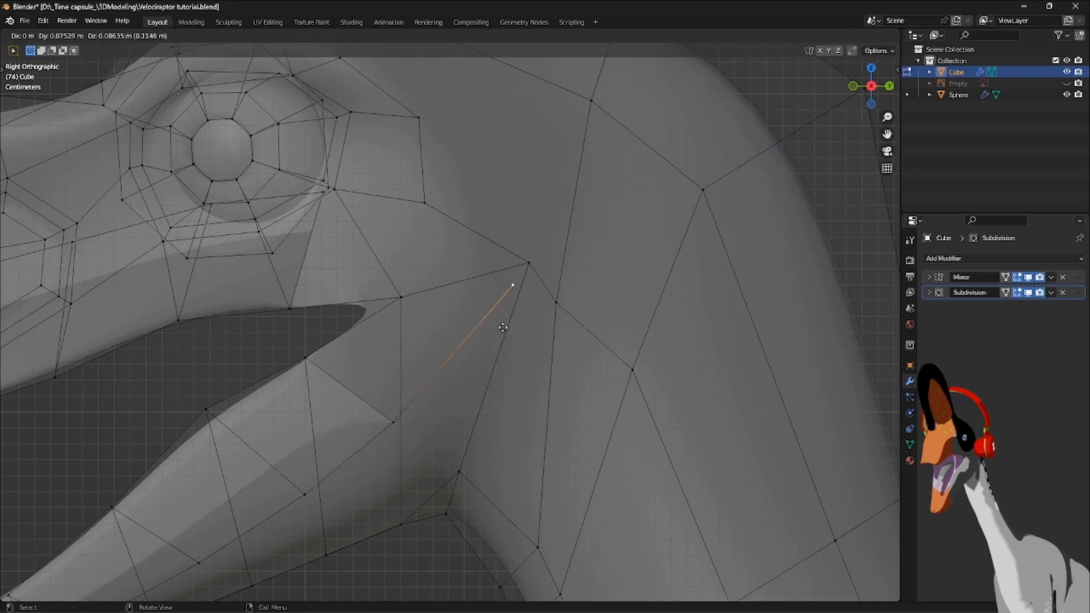
left_click(505, 326)
Extrude the mouth roof's rear centre vertex back into the throat and join its end to the lower extruded vertex with an edge.
left_click(319, 189)
middle_click_drag(320, 189, 294, 276)
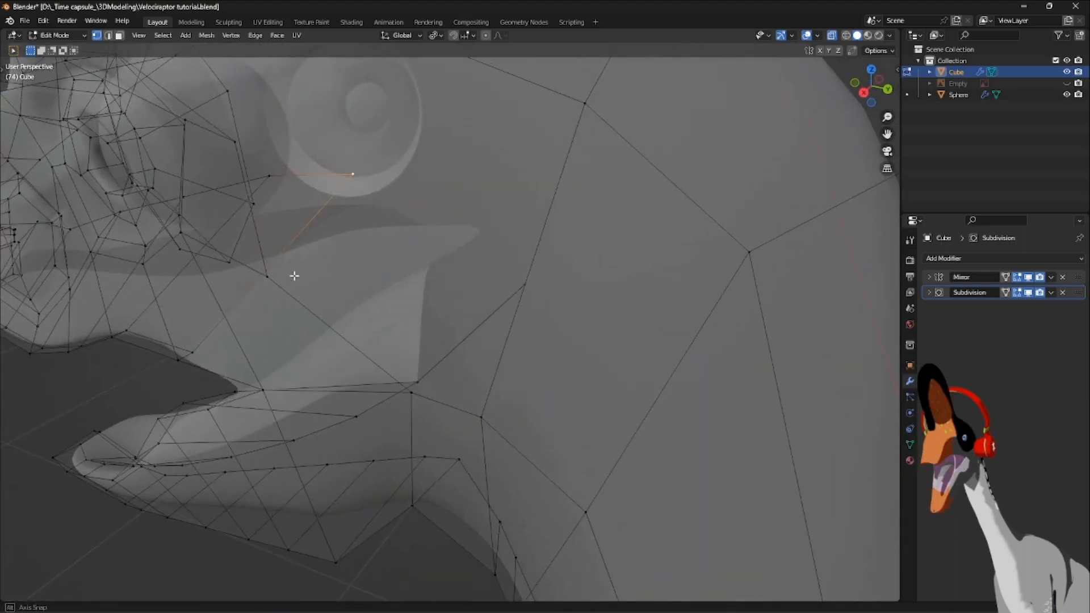
key("KP_3")
key("e")
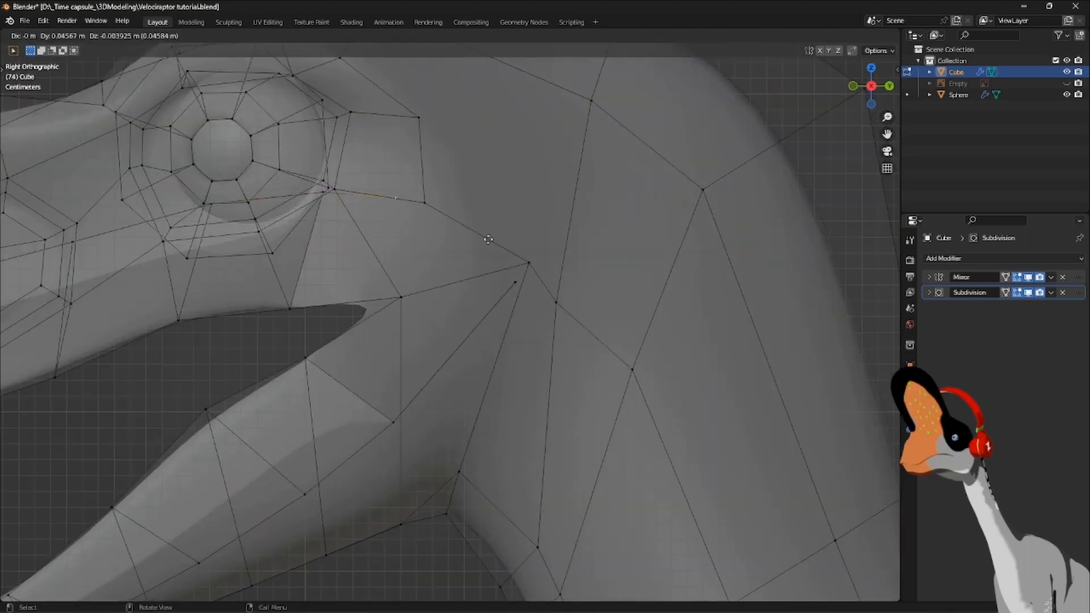
left_click(526, 242)
left_click(517, 283, "shift")
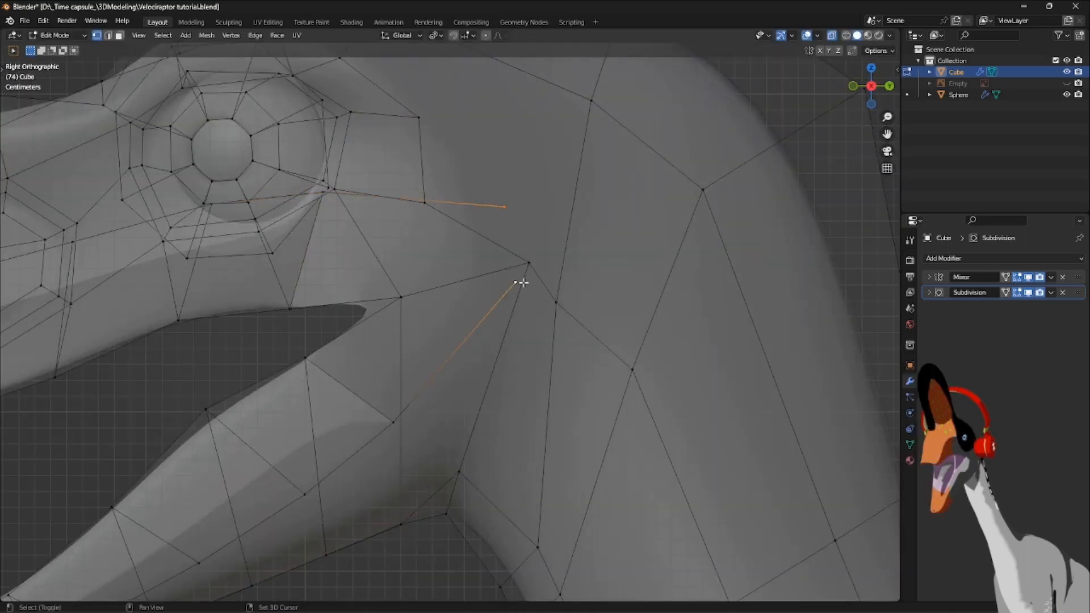
Extrude the lower jaw's rear inner rim vertex back and up to the mouth corner in the side view.
middle_click_drag(521, 273, 340, 273)
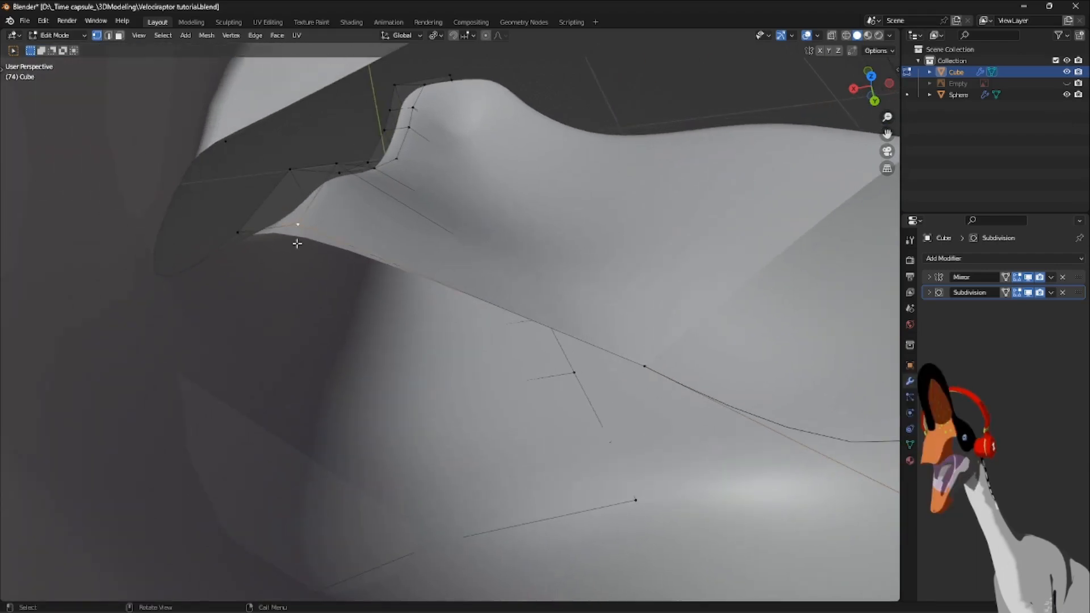
key("KP_3")
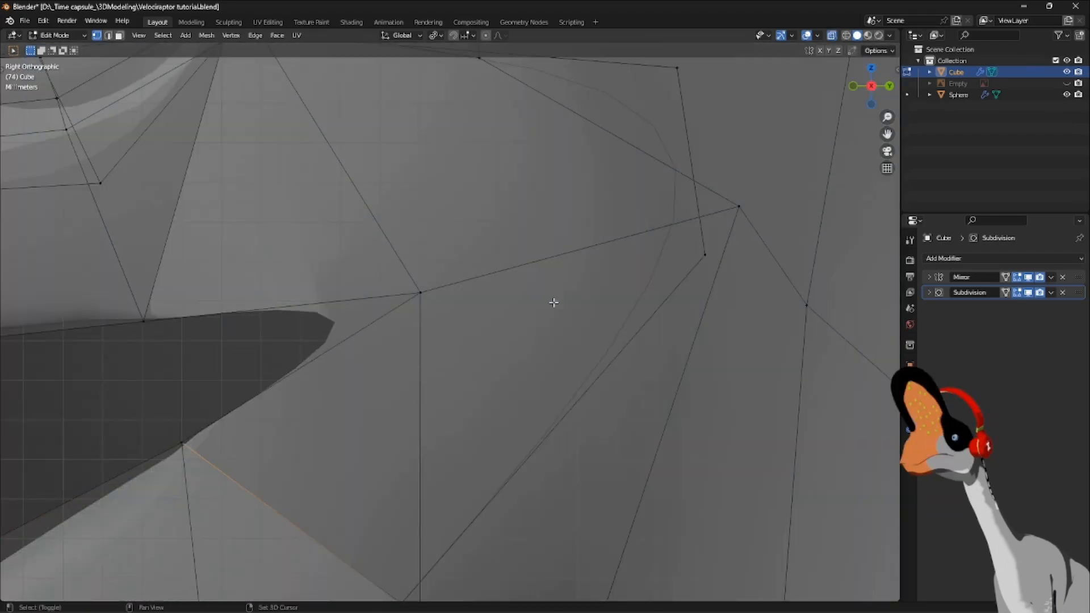
middle_click_drag(553, 303, 461, 328, "shift")
scroll(463, 329, "down", 6)
scroll(435, 336, "up", 1)
middle_click_drag(302, 400, 448, 340, "shift")
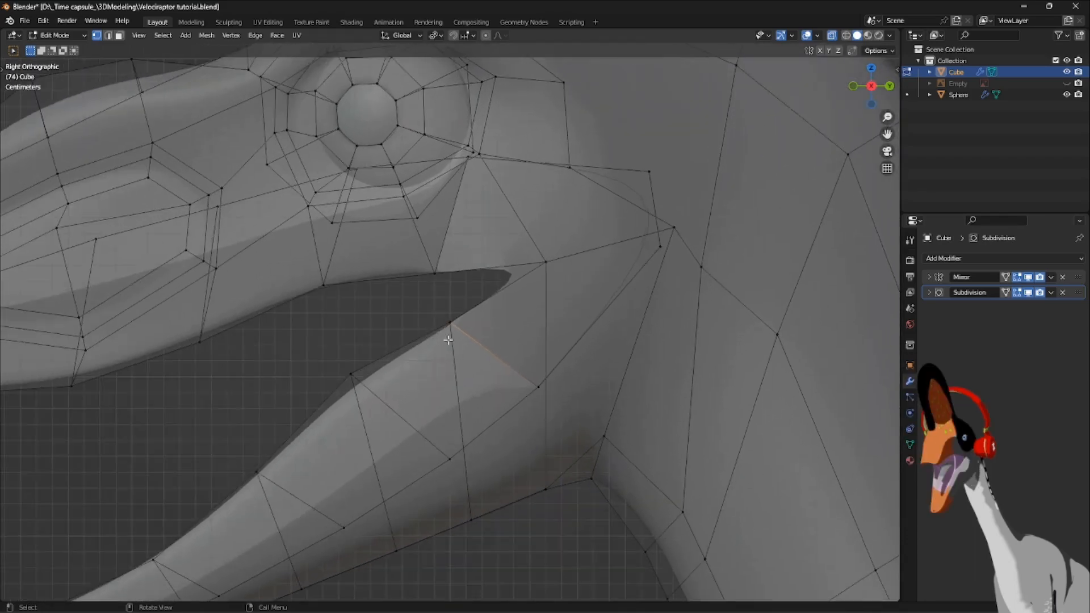
scroll(448, 340, "up", 4)
key("g")
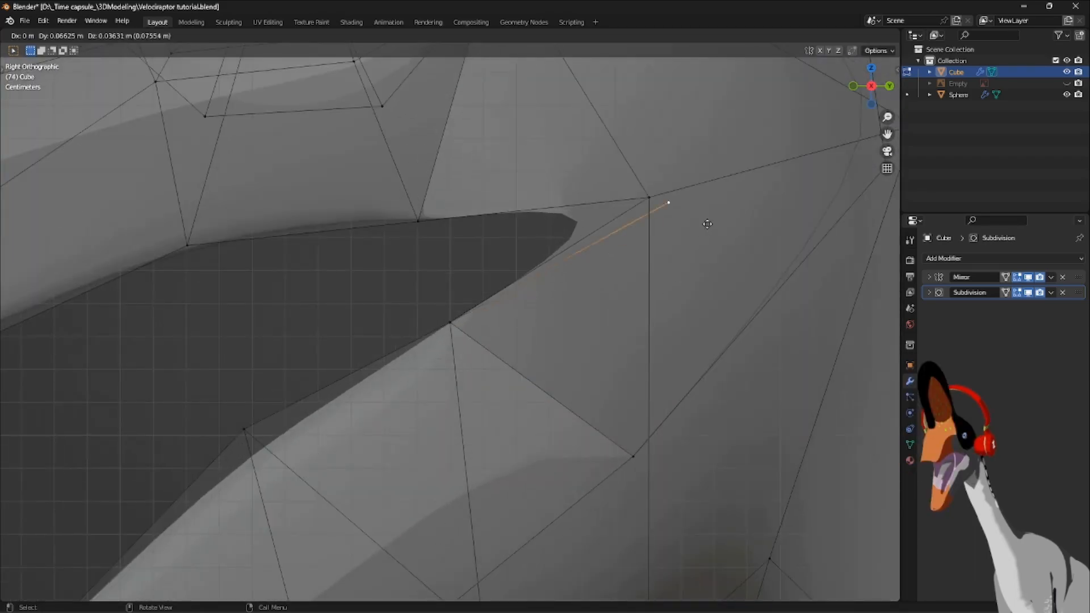
left_click(681, 234)
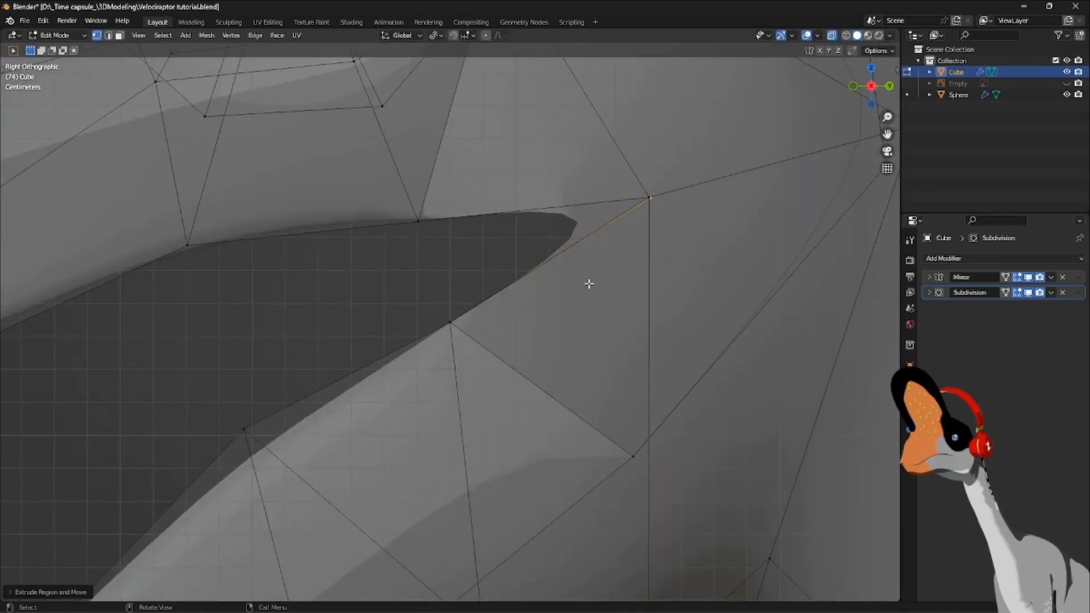
Extrude the upper jaw's rear inner rim vertex back towards the mouth corner in the side view.
middle_click_drag(544, 228, 388, 277)
key("KP_3")
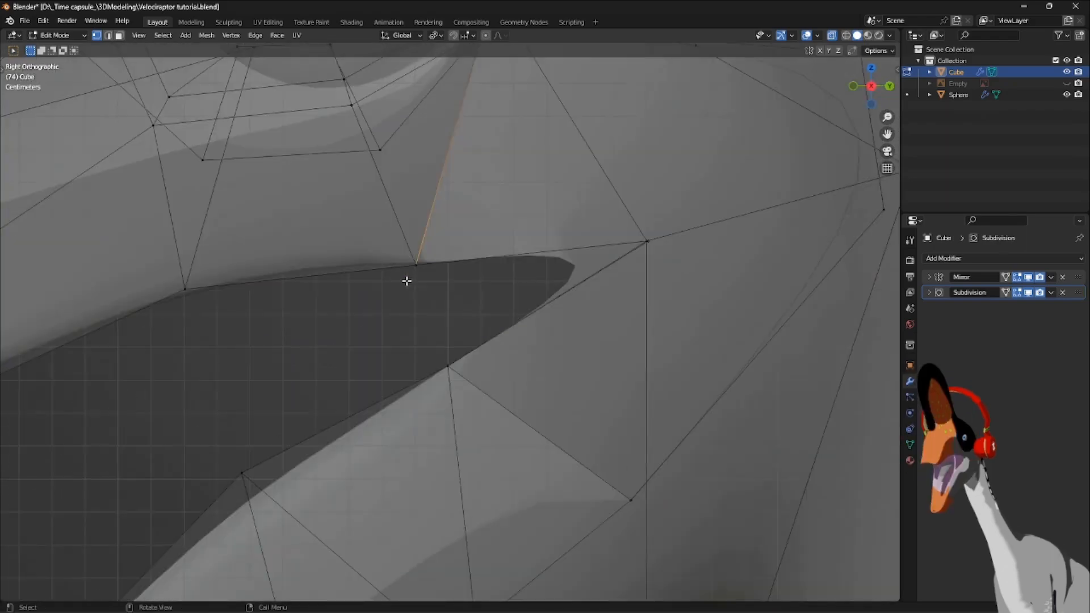
key("e")
left_click(583, 248)
Merge the two extruded inner rim vertices at their centre and move the merged vertex onto the mouth corner in the side view.
middle_click_drag(583, 248, 404, 377)
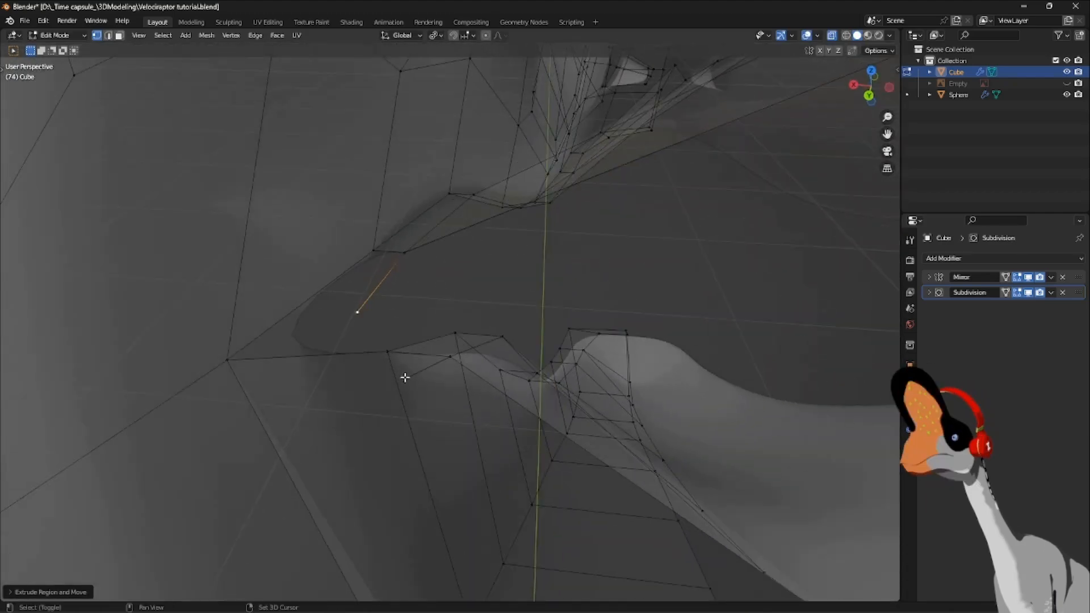
key("m")
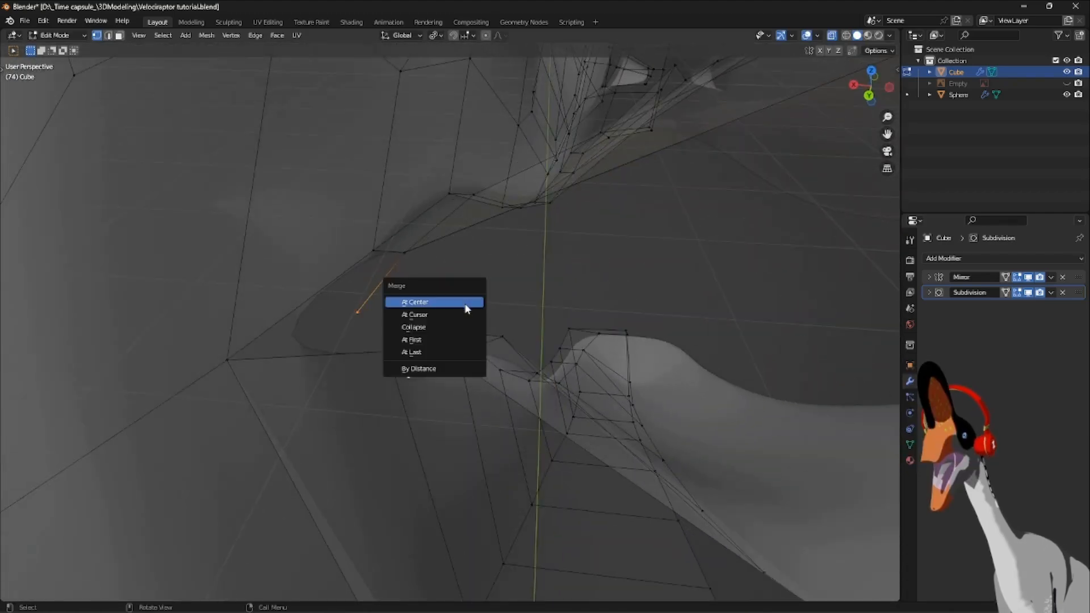
left_click(465, 303)
middle_click_drag(457, 342, 467, 314)
key("KP_3")
key("g")
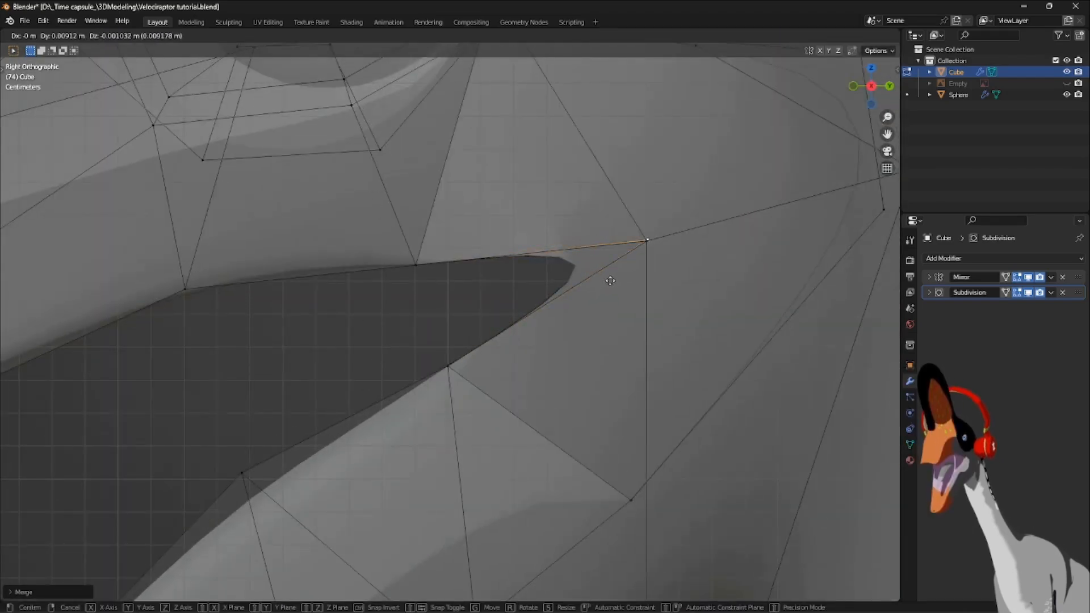
left_click(610, 281)
Fill a face between the lower jaw's outer lip edge and its inner rim edge at the mouth corner.
middle_click_drag(609, 281, 438, 388)
key("alt+z")
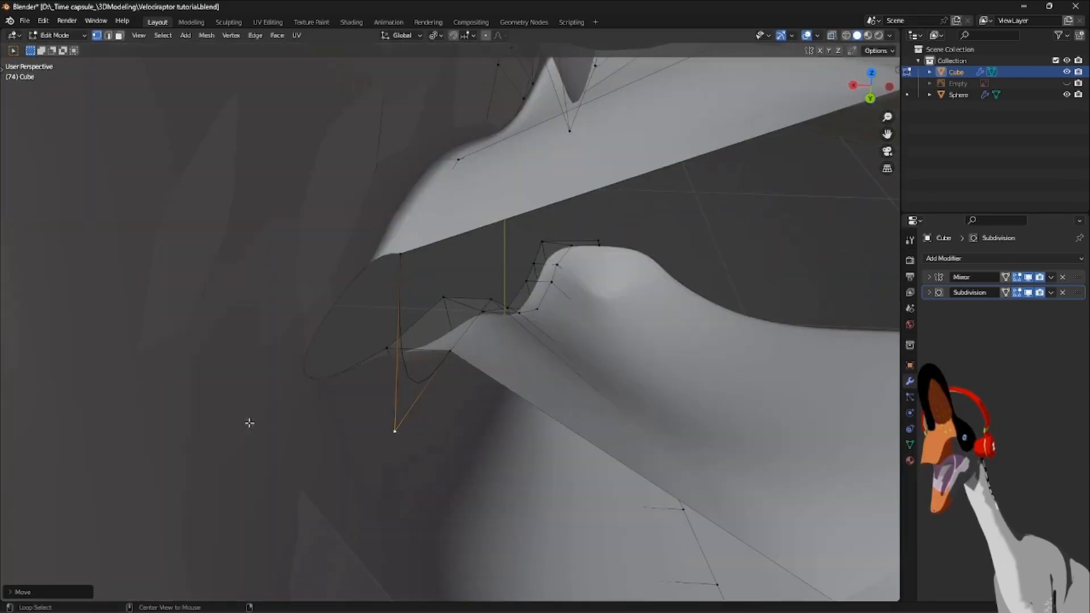
key("alt+z")
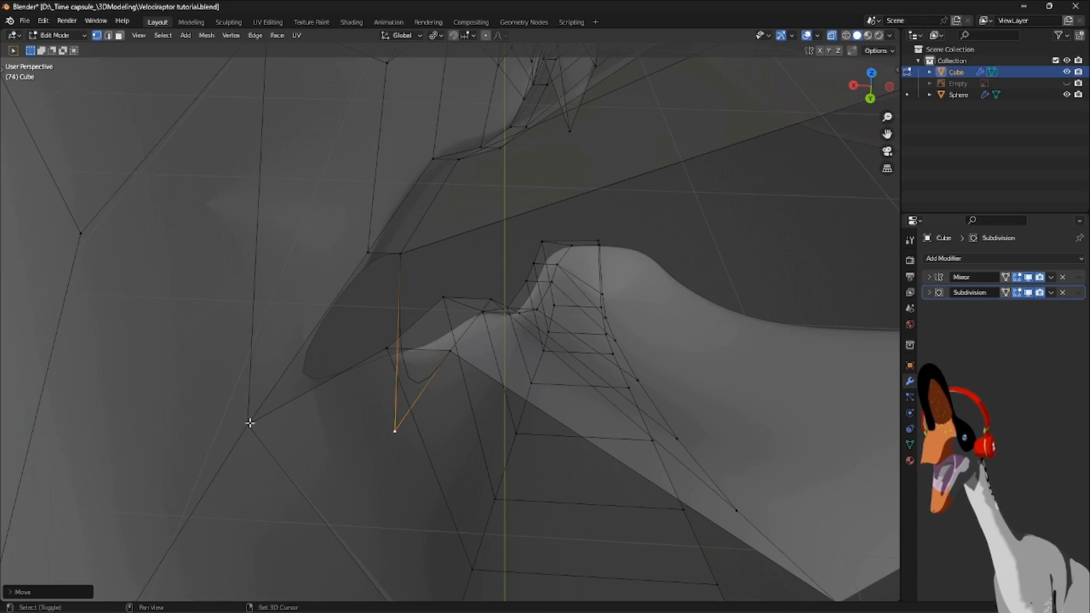
left_click(252, 423, "shift")
left_click(387, 349, "shift")
left_click(434, 353, "shift")
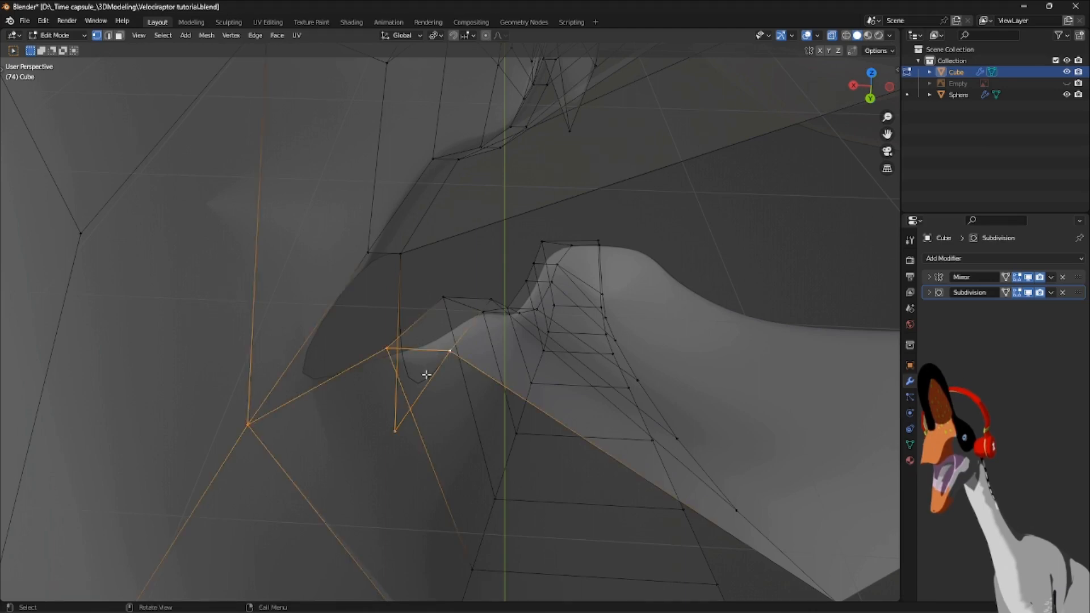
key("f")
Fill a face between the upper jaw's outer lip edge and its inner rim edge at the mouth corner.
left_click(401, 256)
left_click(368, 251, "shift")
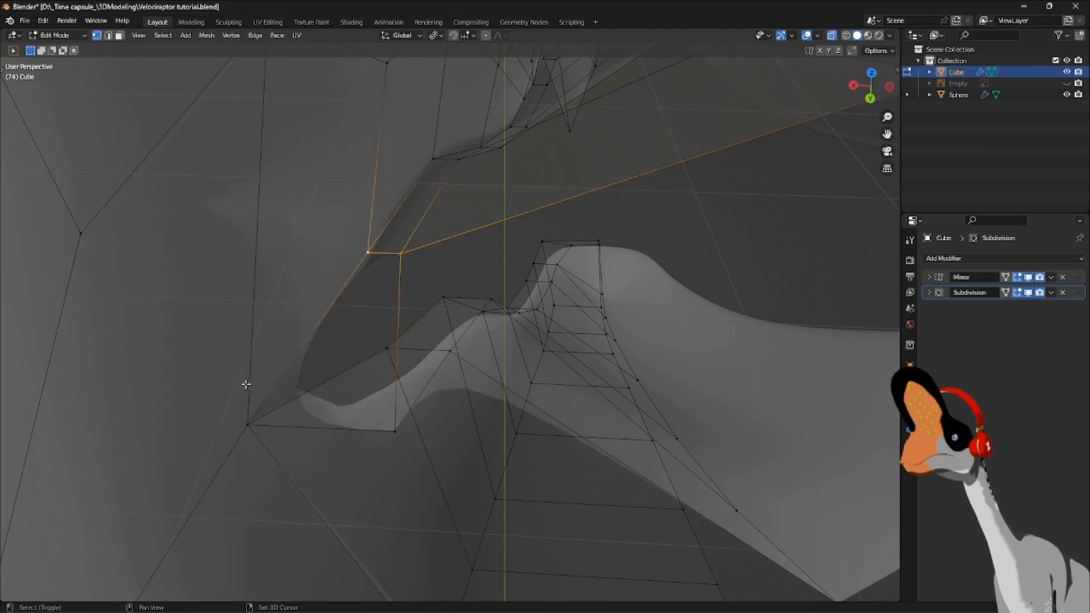
left_click(249, 423, "shift")
left_click(375, 432, "shift")
key("f")
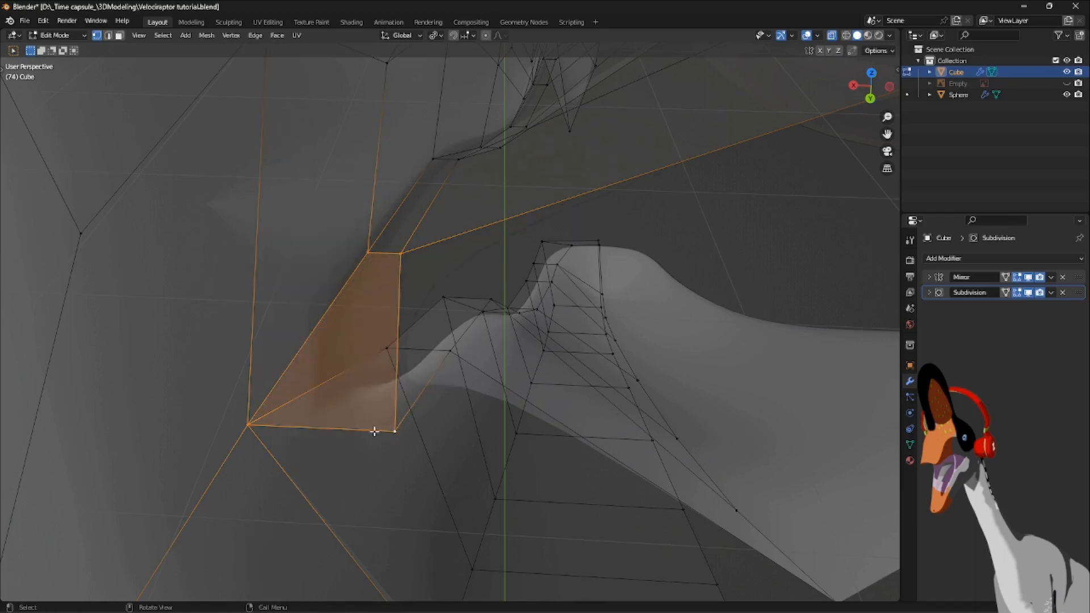
Turn off X-ray and hide the Subdivision modifier's effect in the viewport.
key("alt+z")
middle_click_drag(374, 432, 420, 420)
scroll(446, 414, "down", 4)
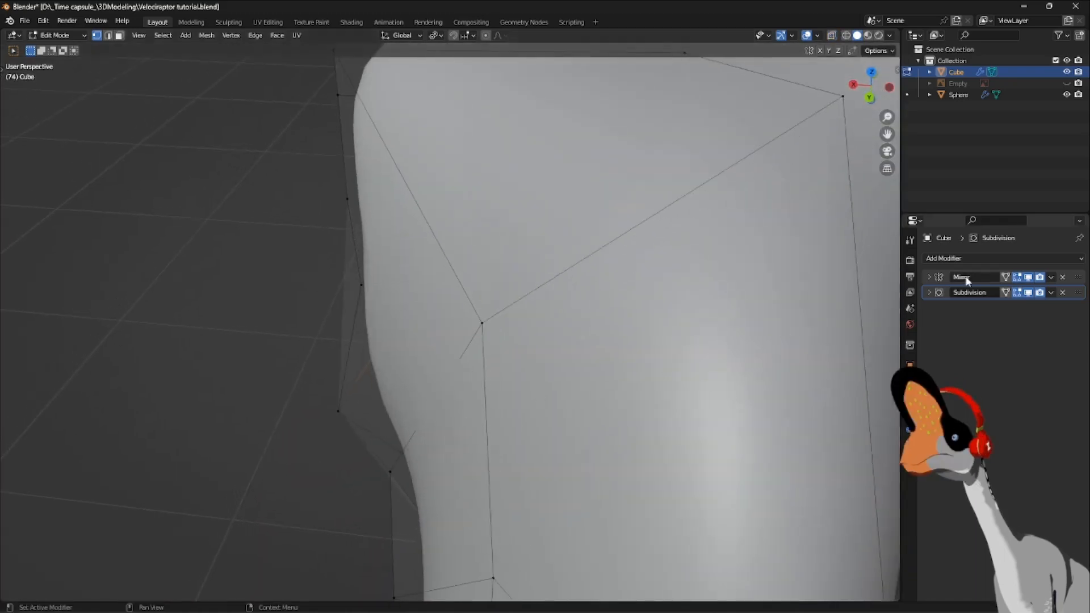
left_click(1028, 293)
scroll(738, 347, "up", 4)
middle_click_drag(739, 347, 614, 342, "shift")
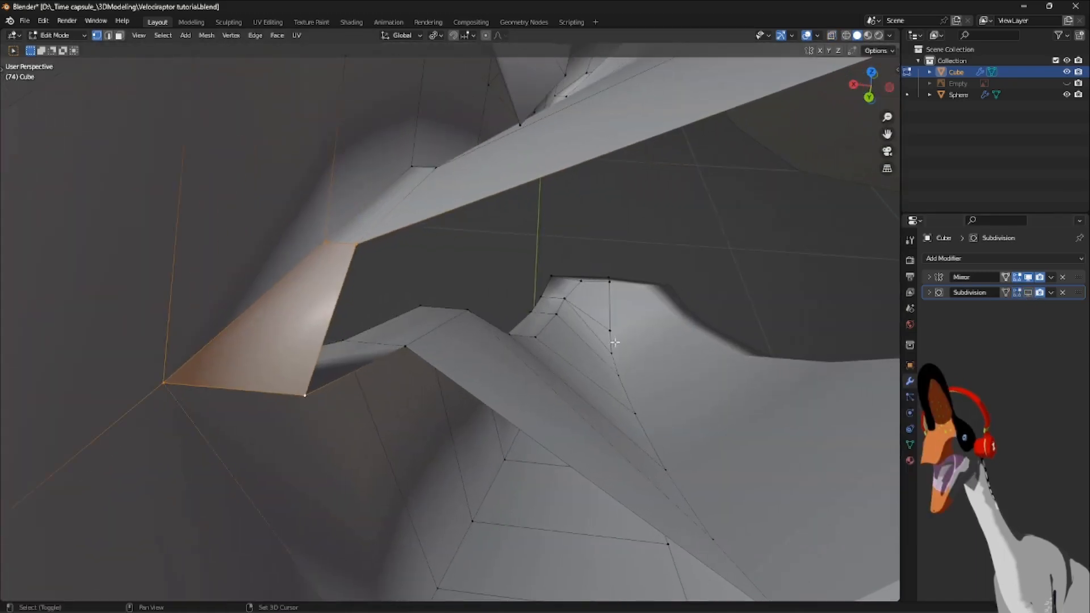
Fill a triangular face between the lower jaw's rear centre vertex and the two inner rim vertices at the mouth corner.
left_click(358, 257)
middle_click_drag(428, 358, 436, 282)
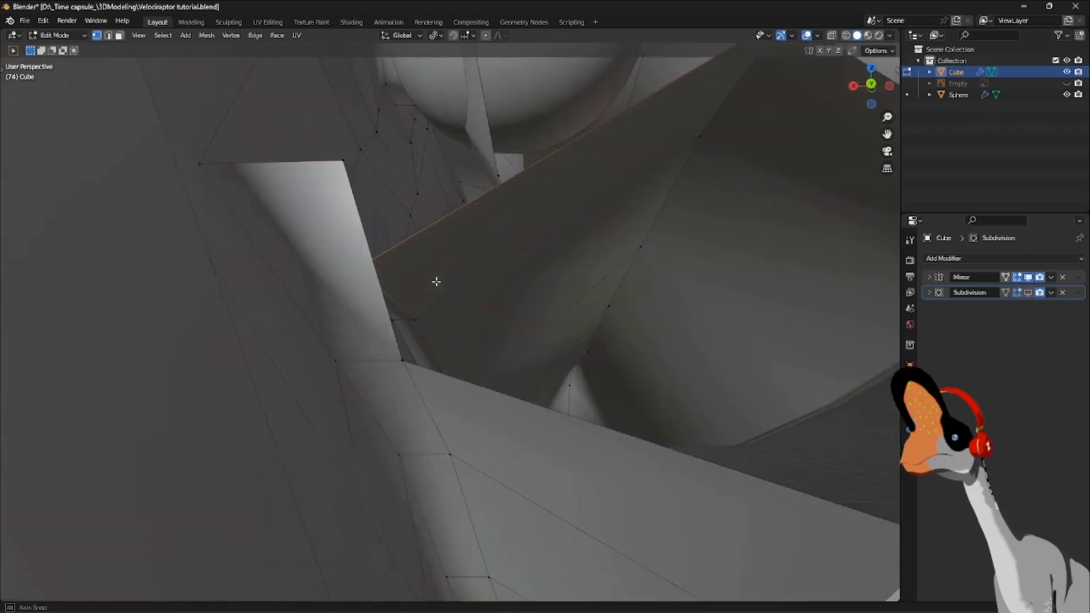
scroll(446, 278, "down", 2)
scroll(446, 277, "down", 6)
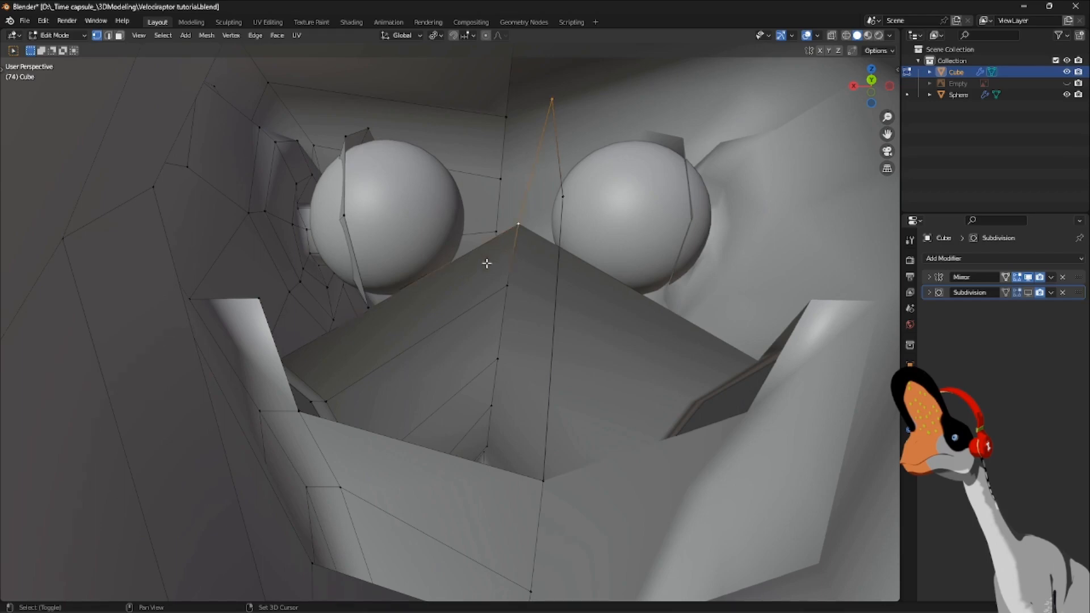
middle_click_drag(487, 261, 486, 372)
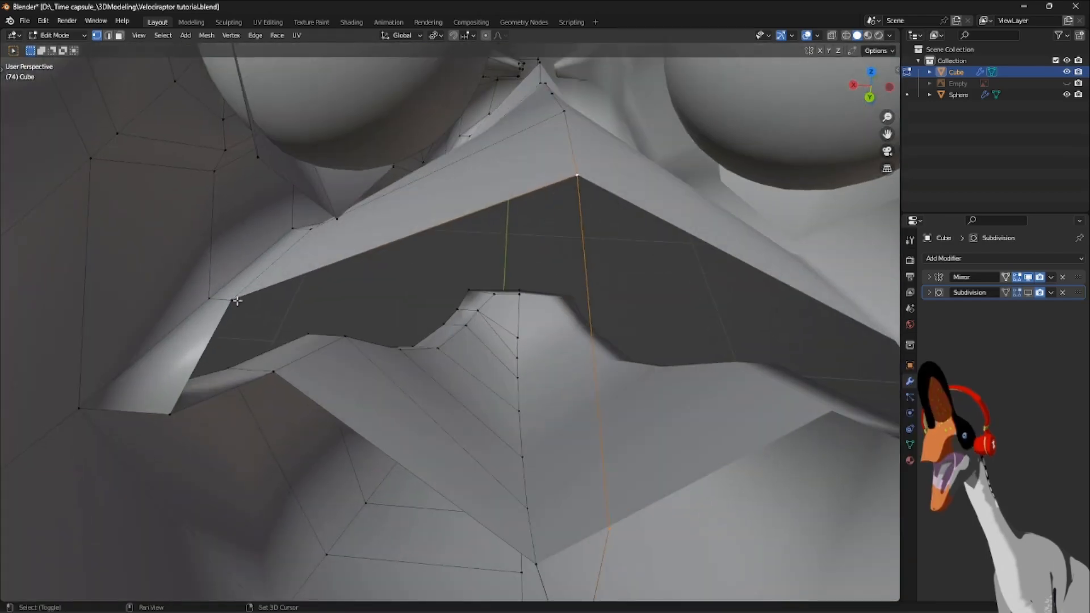
middle_click_drag(186, 394, 645, 200)
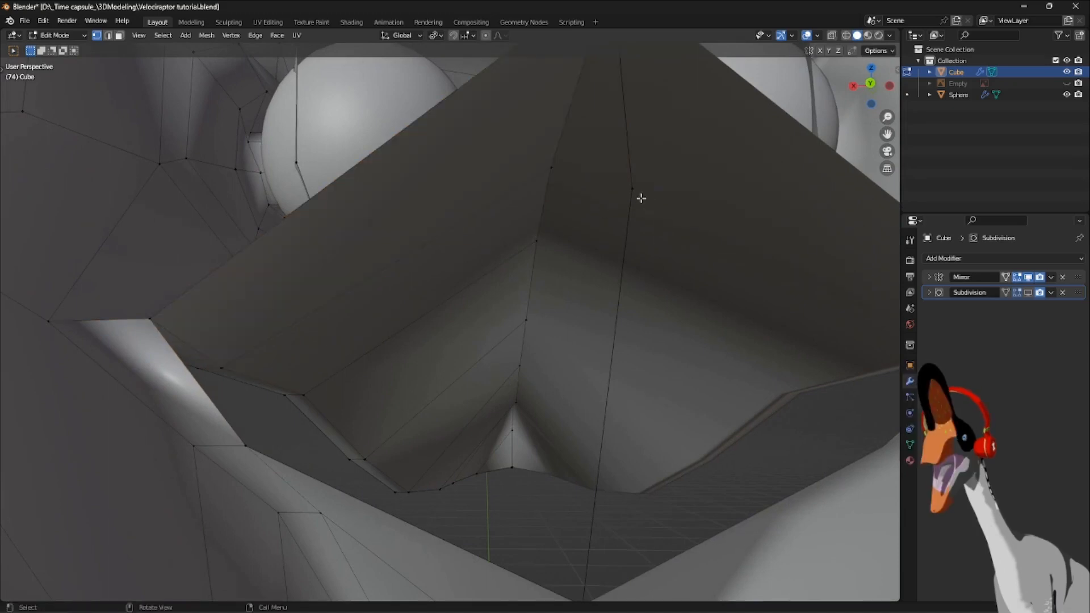
middle_click_drag(607, 448, 607, 395, "shift")
left_click(585, 546, "shift")
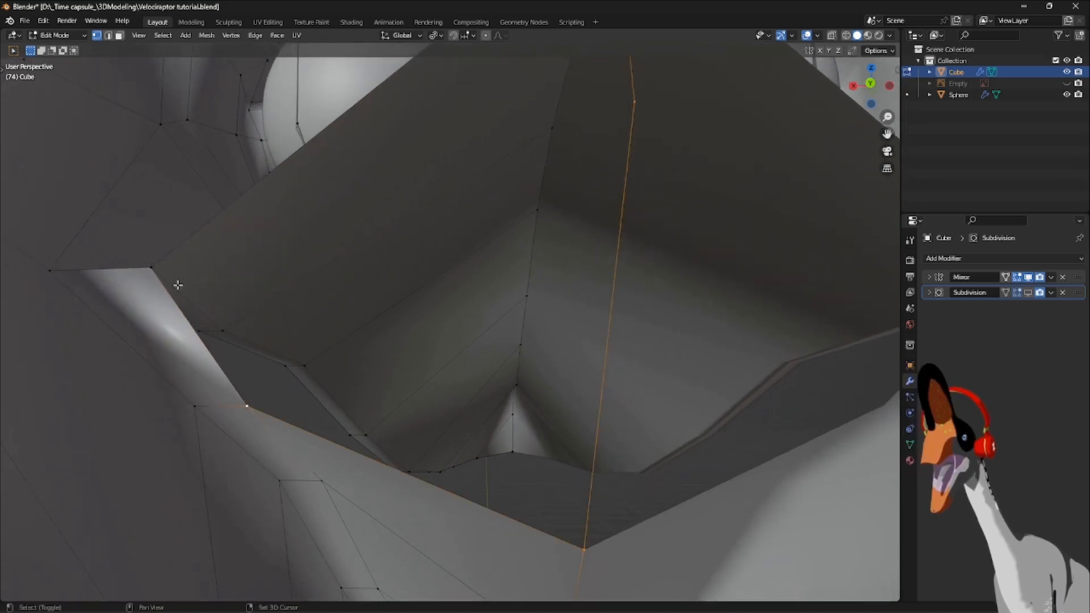
left_click(148, 272, "shift")
key("f")
Fill the throat opening with a face between the mouth corner and the rear centre vertices of both jaws.
middle_click_drag(406, 273, 410, 293)
left_click(150, 296)
middle_click_drag(339, 363, 332, 382)
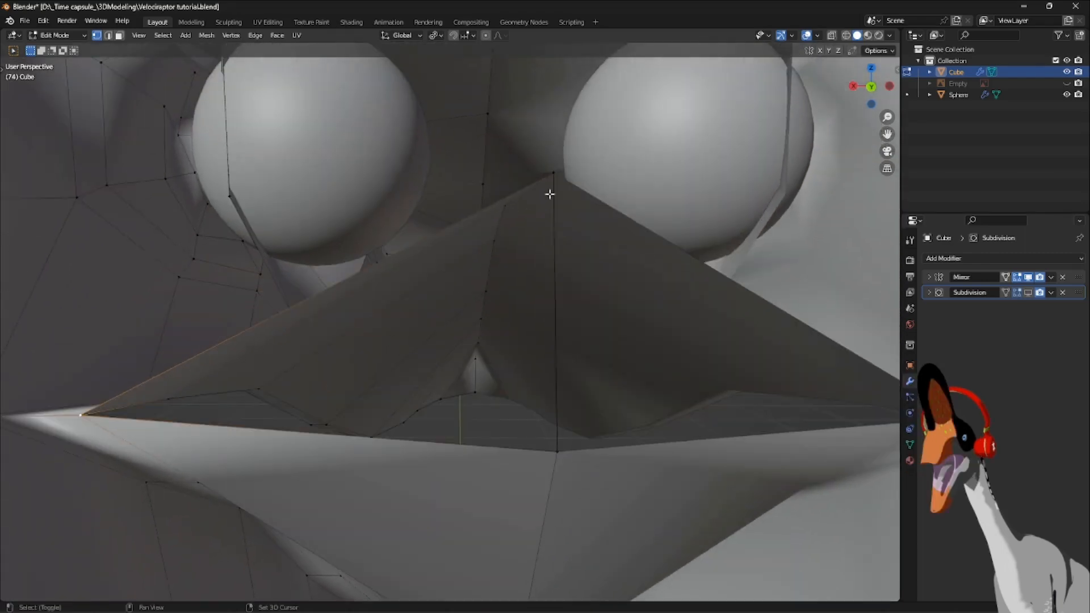
left_click(554, 172, "shift")
left_click(559, 449, "shift")
key("f")
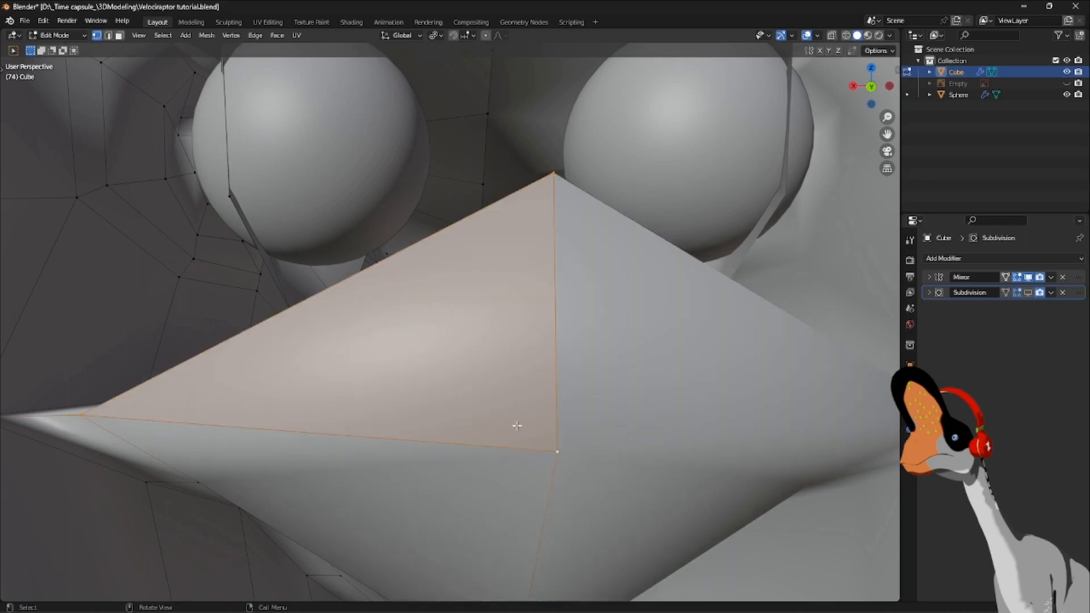
View the whole head from outside and save the file.
scroll(494, 420, "down", 6)
middle_click_drag(482, 416, 617, 421)
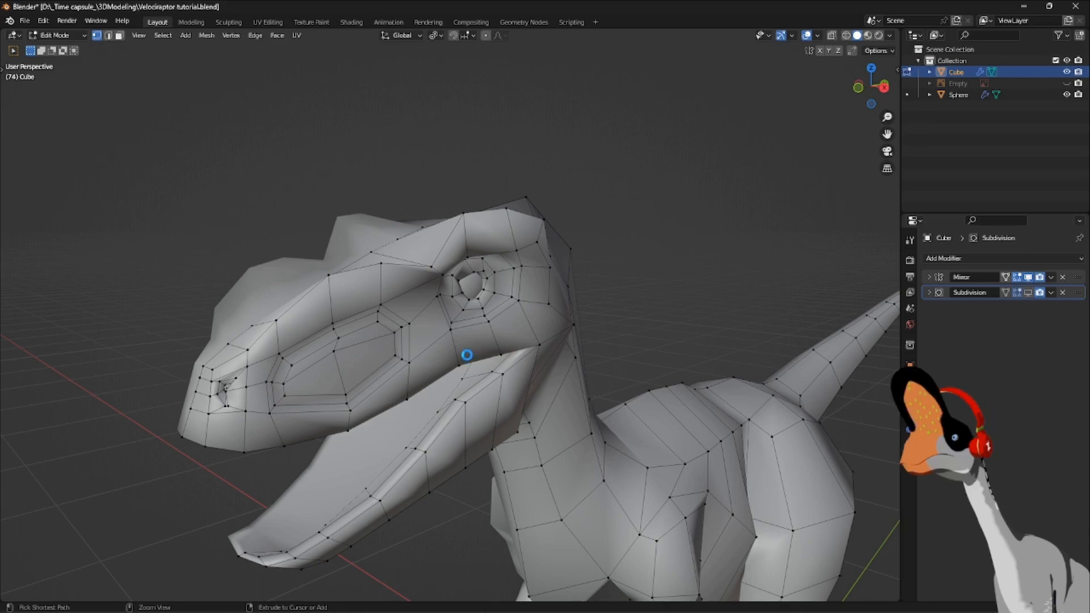
key("ctrl+s")
left_click(25, 21)
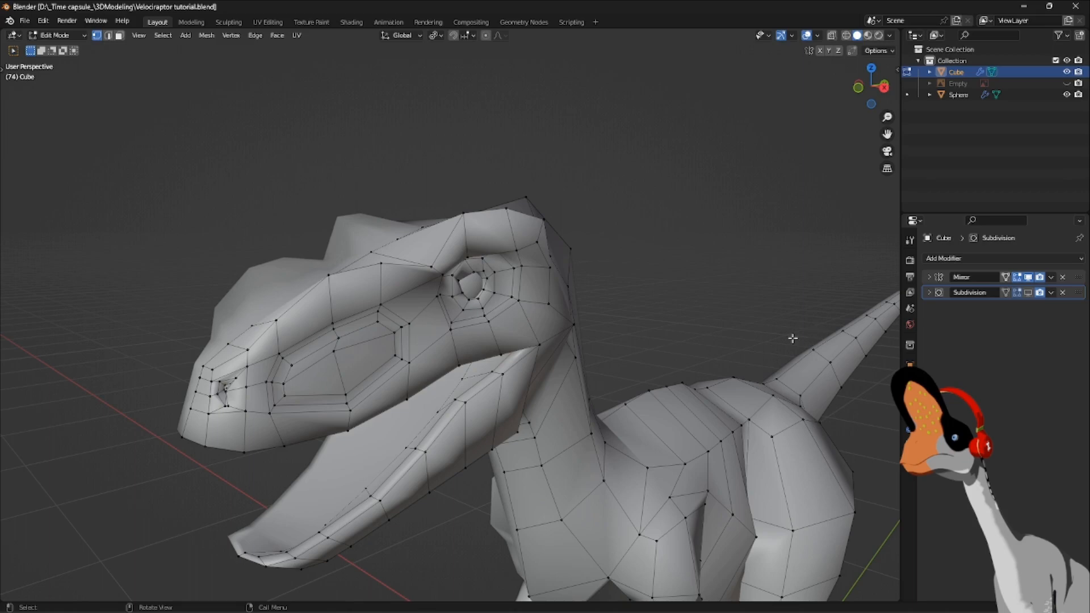
Turn the Subdivision modifier's viewport display back on, check the smoothed mouth and save the file.
middle_click_drag(545, 324, 589, 362)
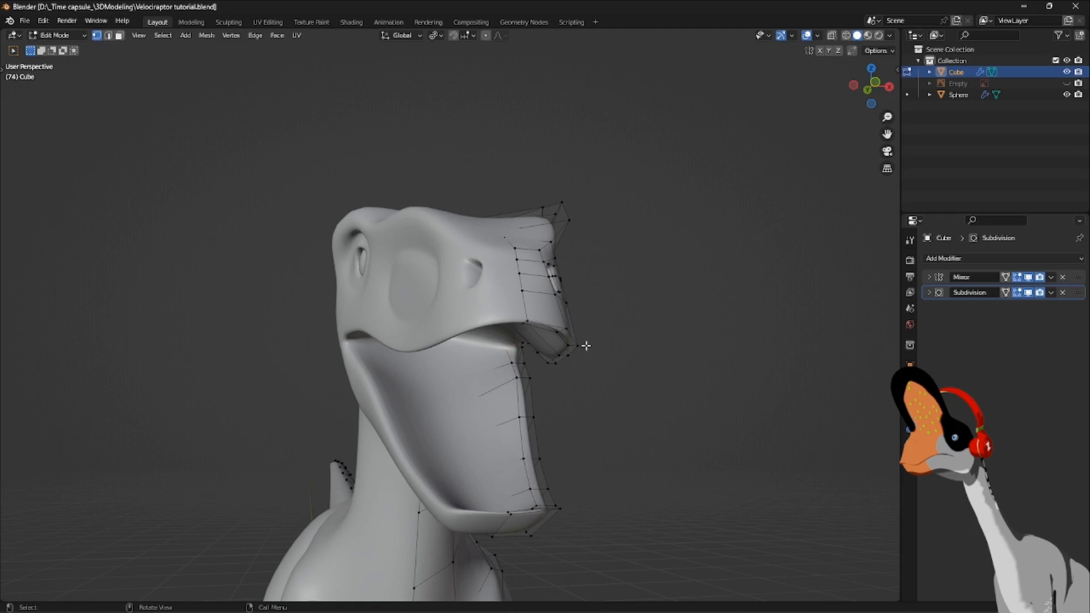
middle_click_drag(653, 343, 678, 336)
key("ctrl+s")
middle_click_drag(643, 335, 602, 340)
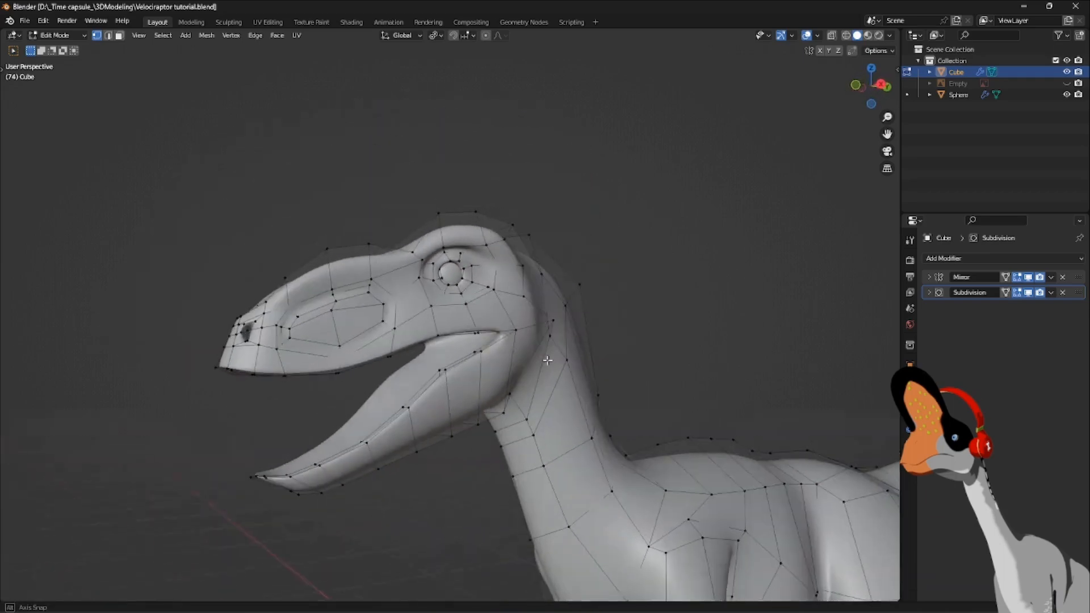
Return to Object Mode, deselect the body and save the file.
key("Tab")
left_click(653, 288)
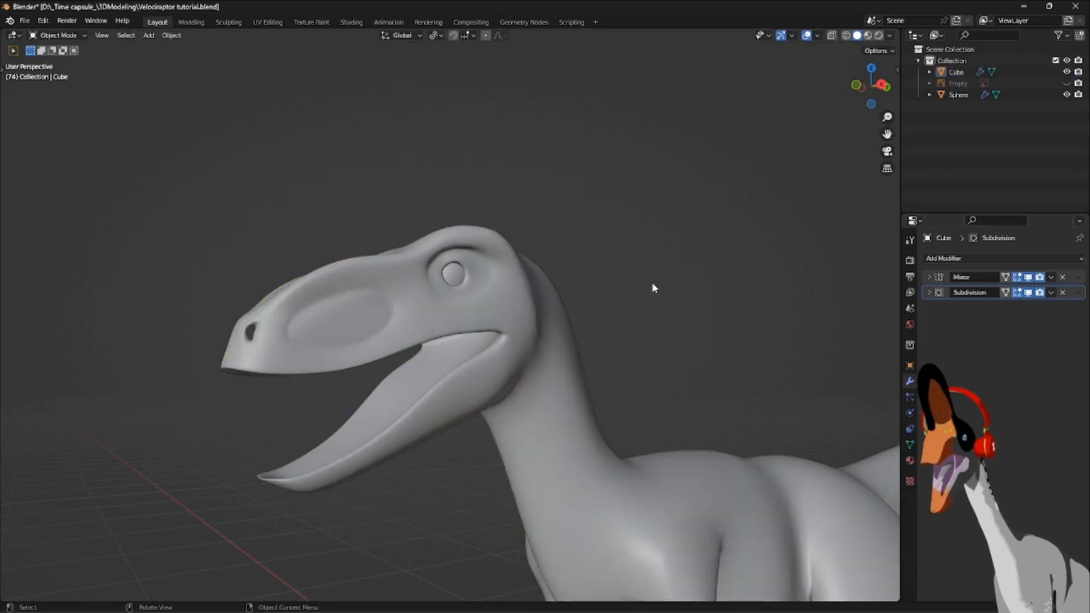
key("ctrl+s")
Examine the finished head in the right and front views and the whole velociraptor from several angles.
middle_click_drag(645, 286, 567, 286)
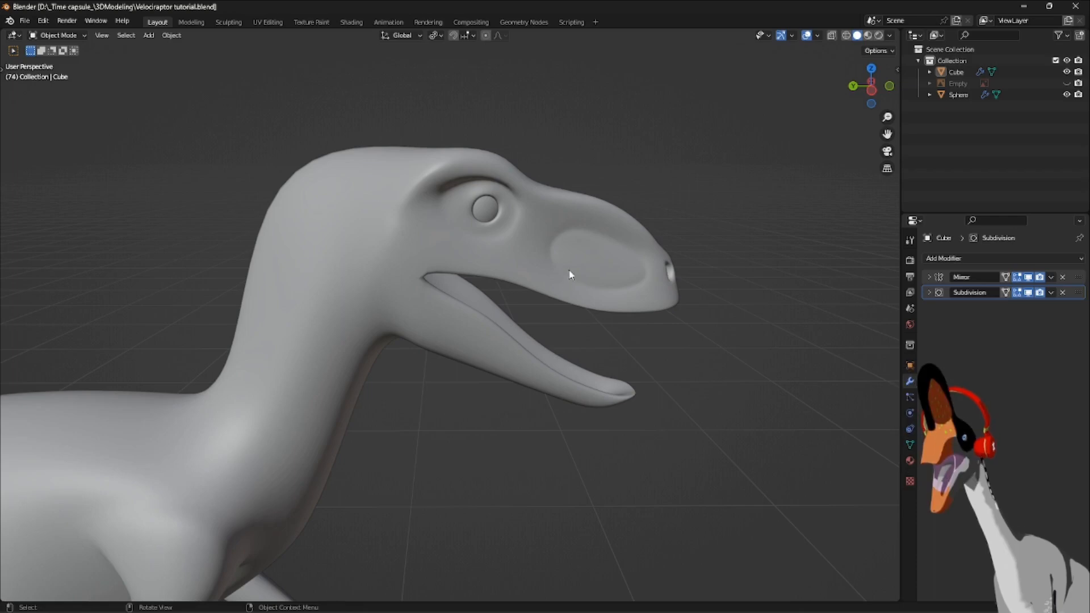
middle_click_drag(649, 289, 642, 281)
key("KP_3")
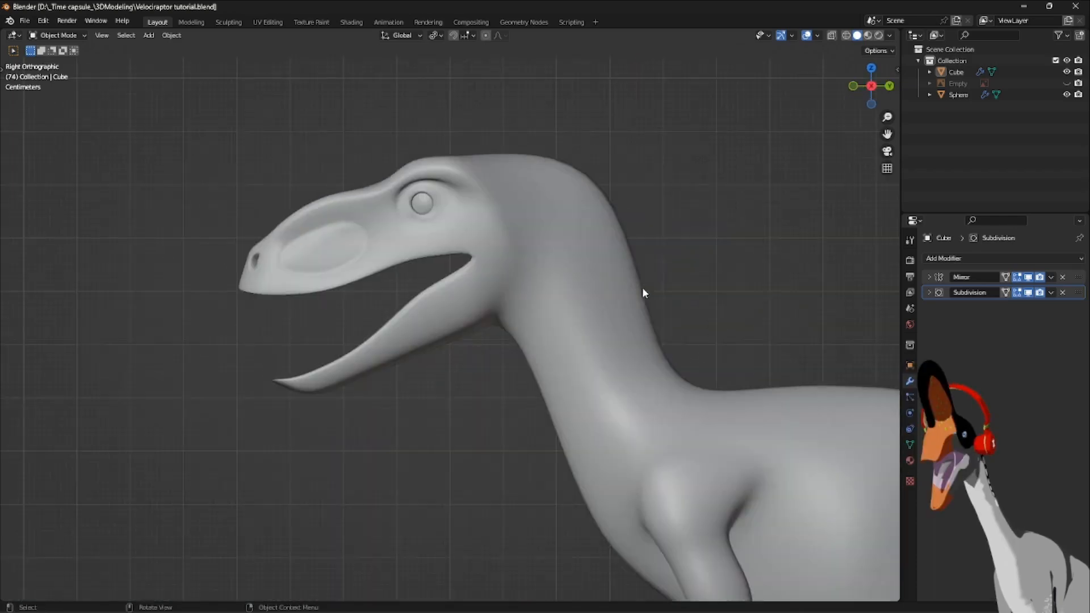
key("KP_1")
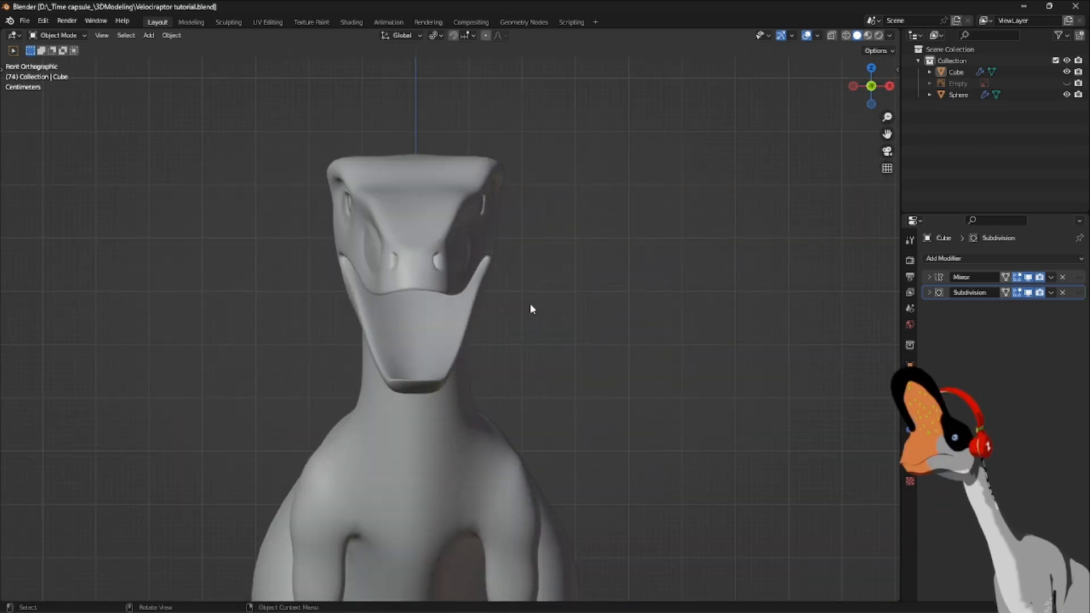
middle_click_drag(529, 303, 491, 349)
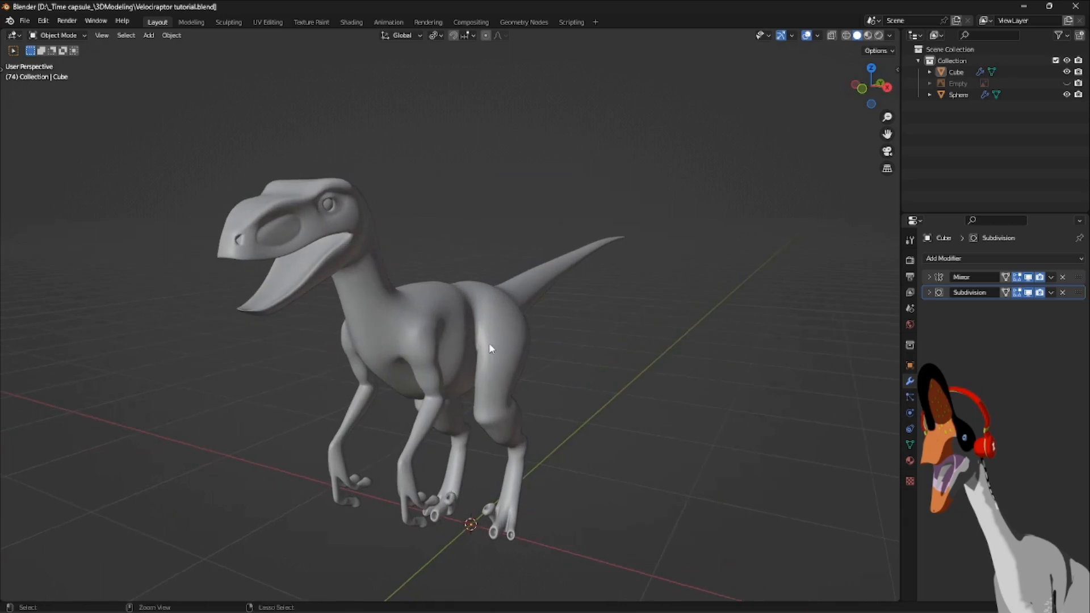
middle_click_drag(579, 372, 469, 194)
Enter Edit Mode on the velociraptor's body and examine the open mouth's corner in the right side view and up close.
left_click(448, 356)
key("Tab")
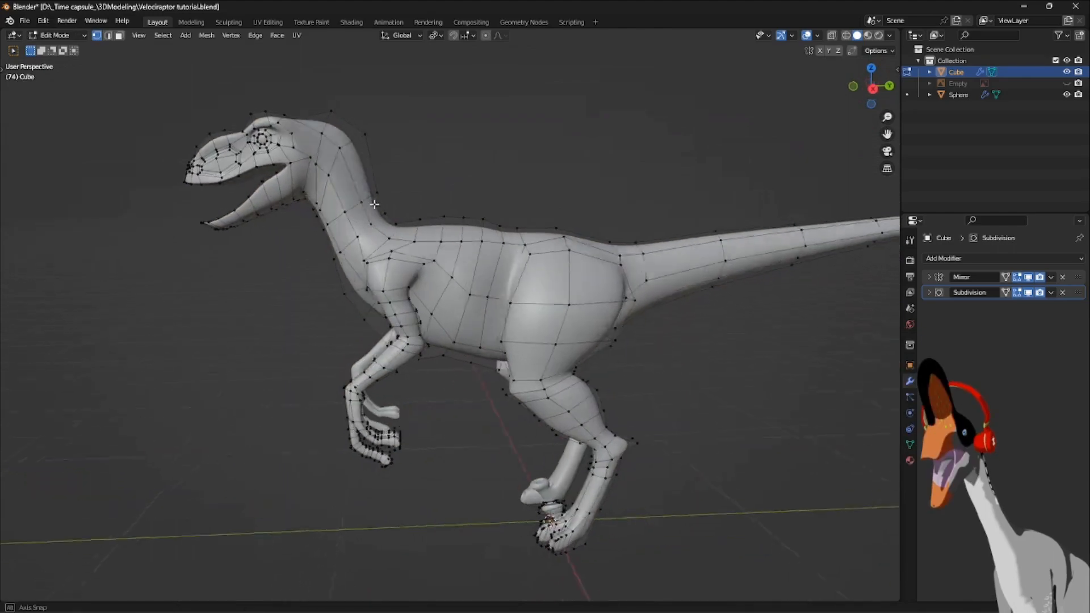
scroll(469, 194, "up", 5)
middle_click_drag(344, 235, 443, 249)
scroll(557, 254, "up", 4)
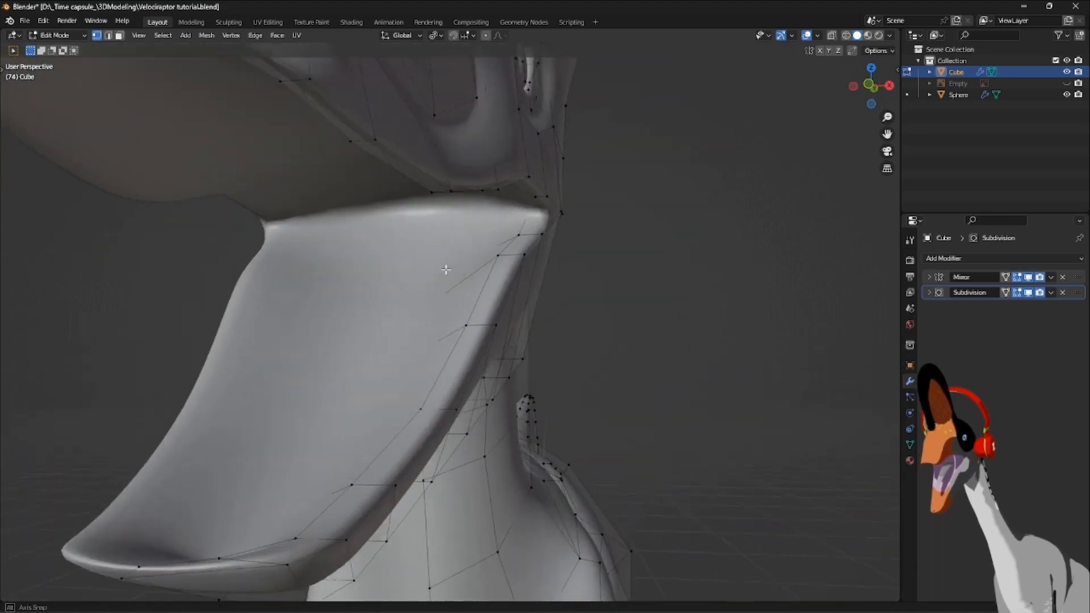
scroll(446, 270, "up", 2)
key("KP_3")
scroll(248, 267, "up", 4)
middle_click_drag(190, 288, 623, 284, "shift")
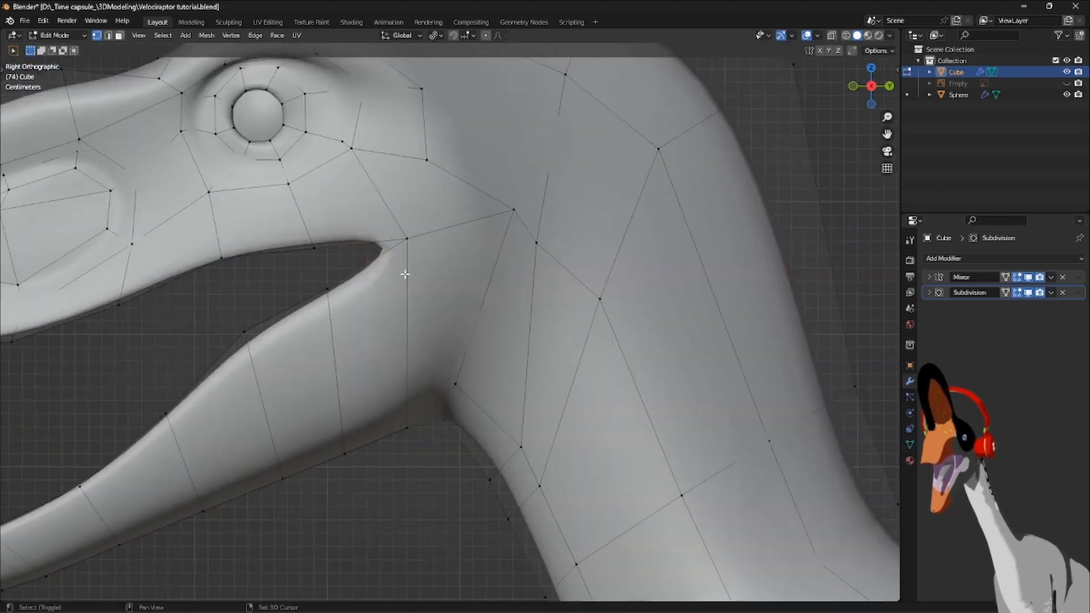
middle_click_drag(265, 260, 466, 270, "shift")
middle_click_drag(331, 291, 423, 296, "shift")
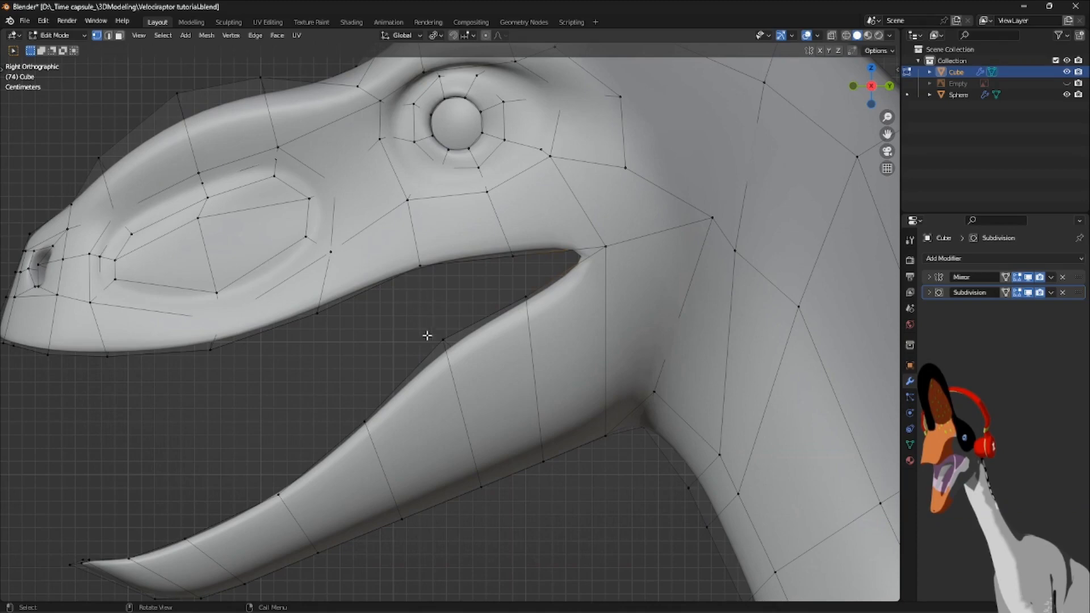
middle_click_drag(427, 335, 563, 341)
mouse_move(617, 309)
middle_mouse_down()
mouse_move(588, 334)
mouse_move(605, 297)
middle_mouse_up()
Inset the strip of lip faces running around the mouth corner from the lower jaw to the upper jaw.
left_click(584, 320)
middle_click_drag(627, 253, 635, 276)
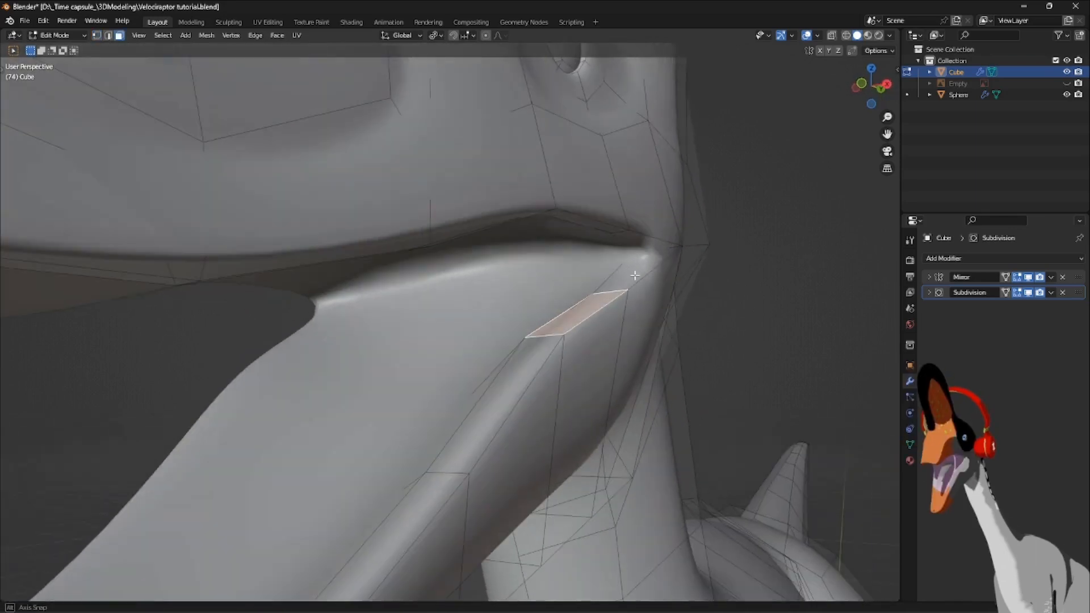
left_click(633, 244, "shift")
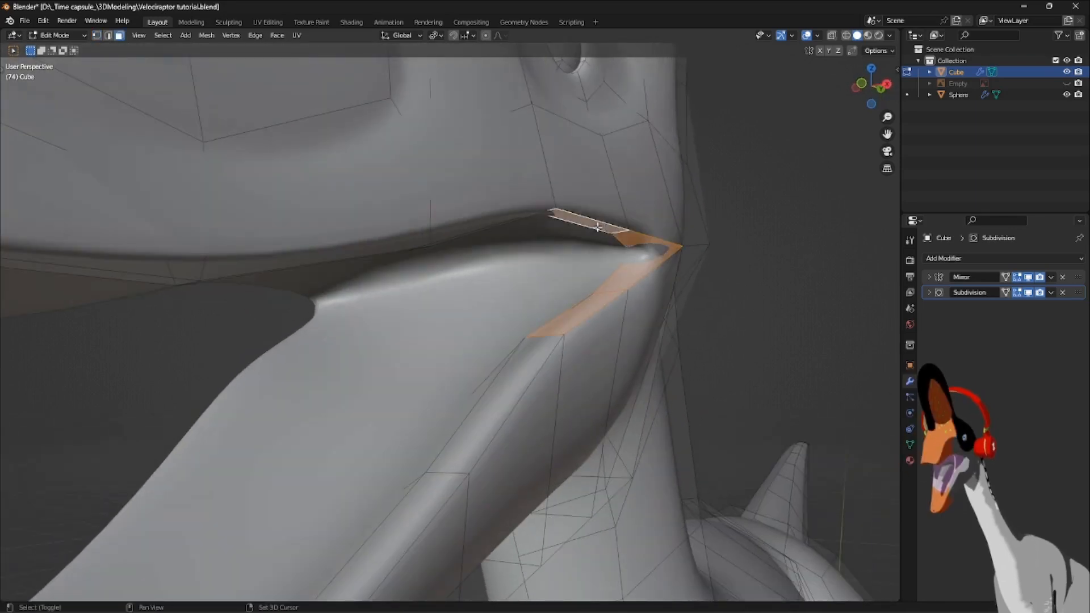
mouse_move(598, 227)
middle_mouse_down()
mouse_move(501, 216)
mouse_move(593, 203)
mouse_move(616, 231)
middle_mouse_up()
key("i")
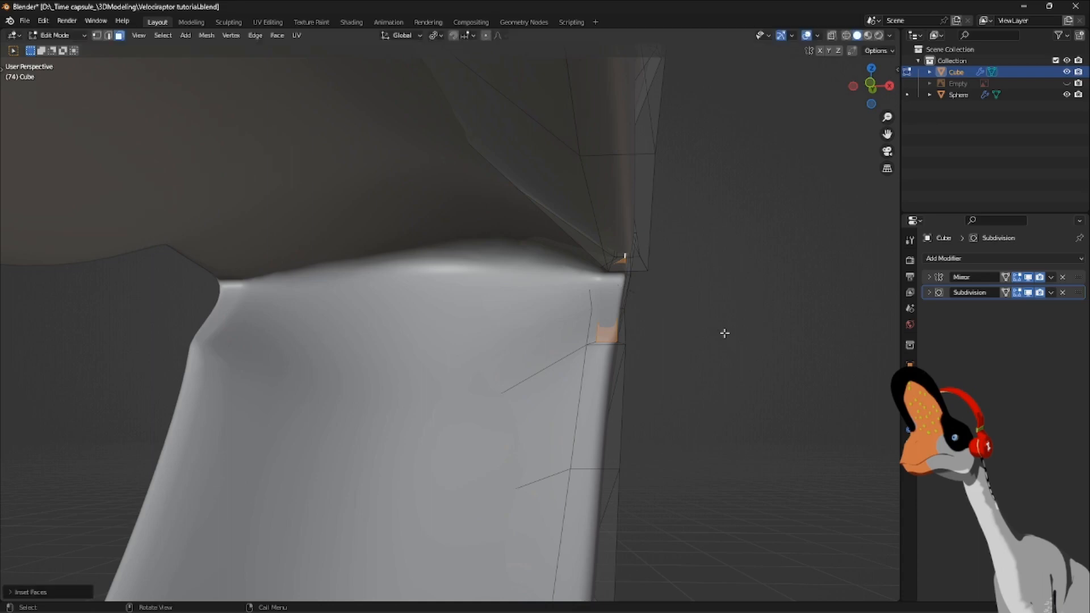
Hide the Subdivision modifier's effect in the viewport and move the inset's edge on the upper jaw along the X axis.
middle_click_drag(725, 334, 603, 267)
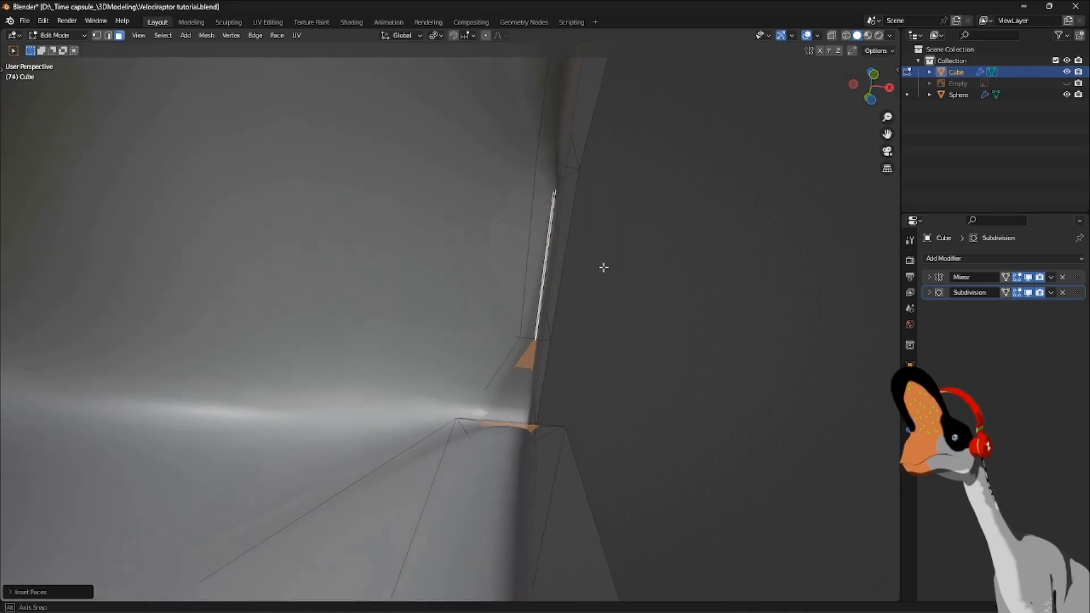
left_click(1029, 292)
key("1")
left_click(529, 338)
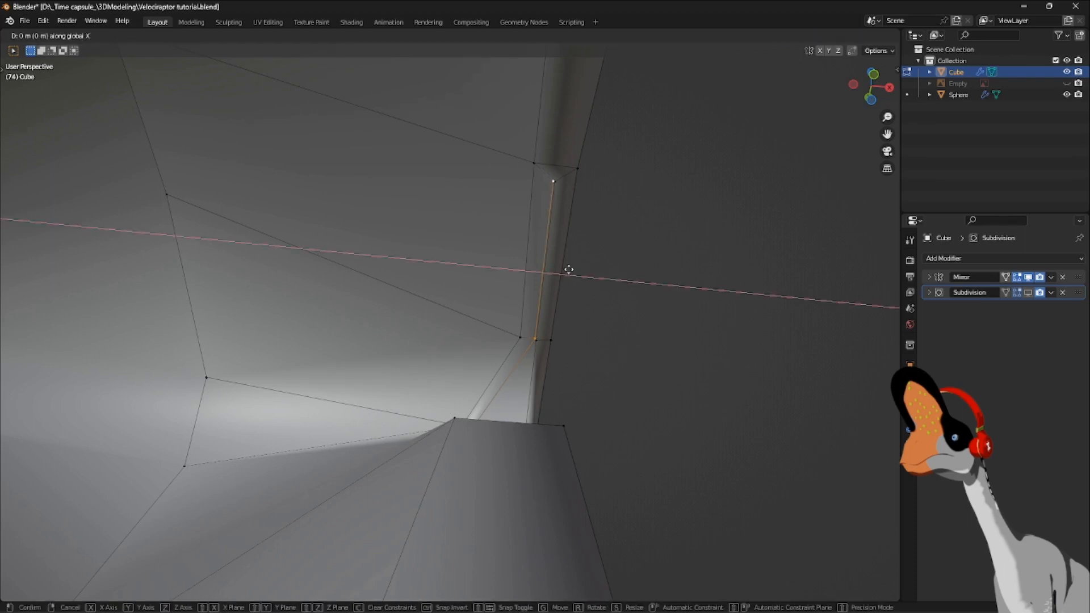
left_click(558, 267)
middle_click_drag(555, 263, 548, 285)
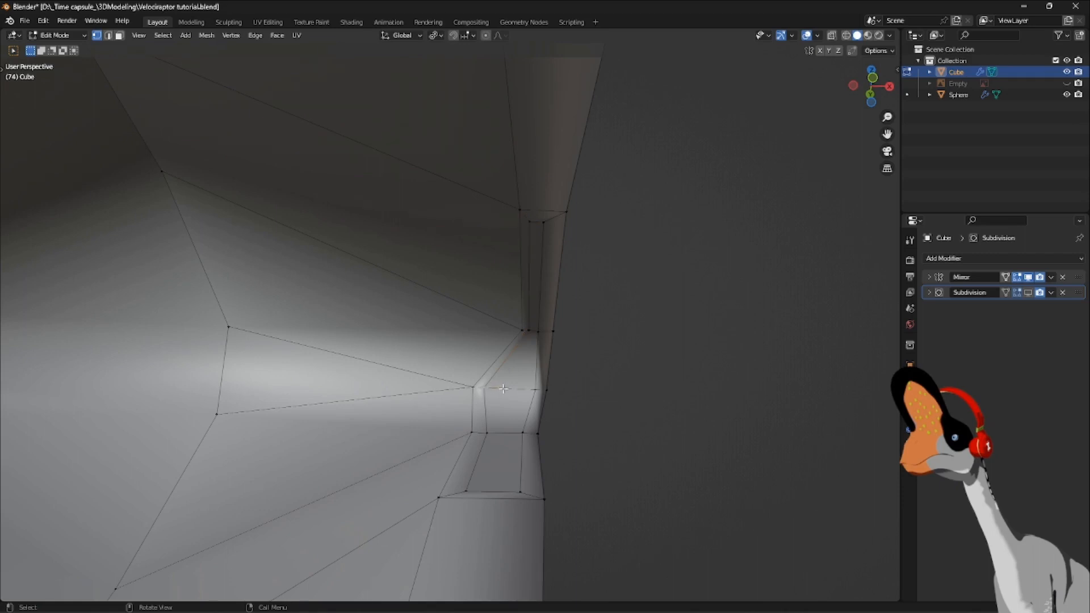
Move the inset's inner vertices at the mouth corner and on the lower jaw outwards along the X axis.
left_click(538, 384)
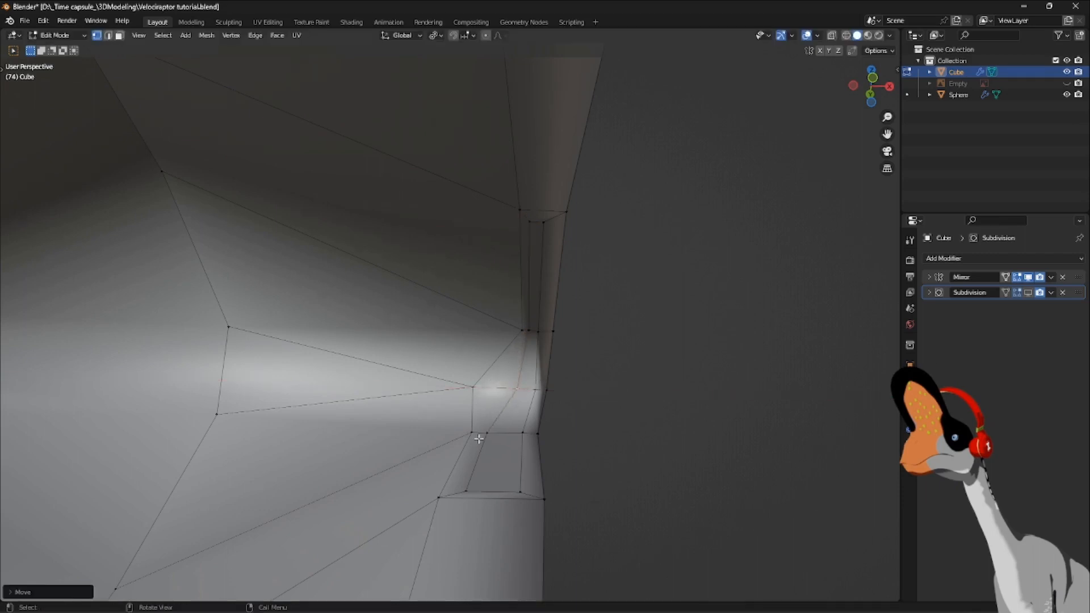
left_click(478, 482, "shift")
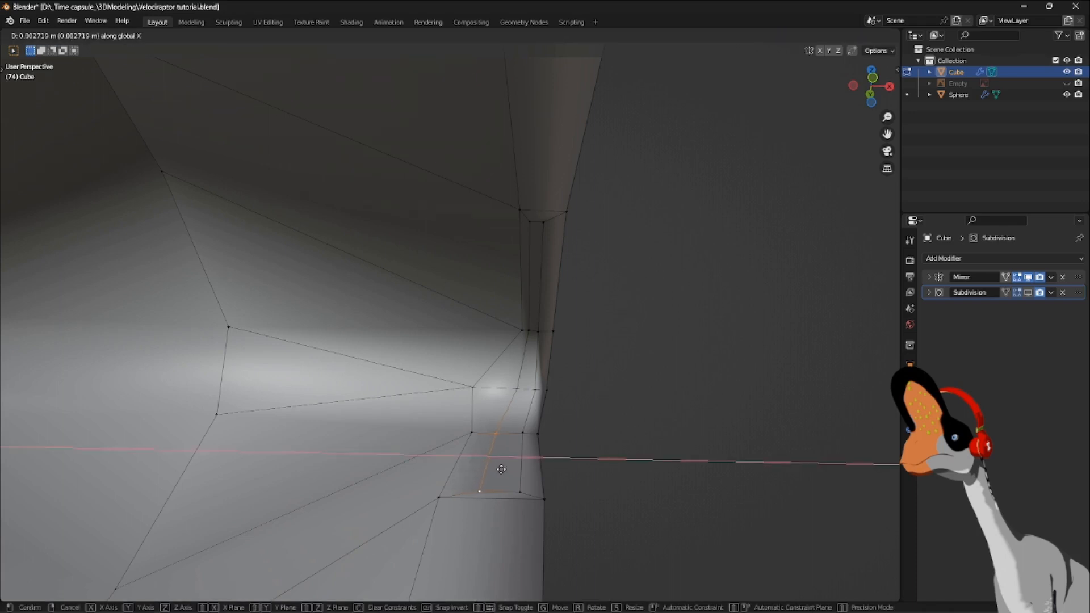
left_click(507, 471)
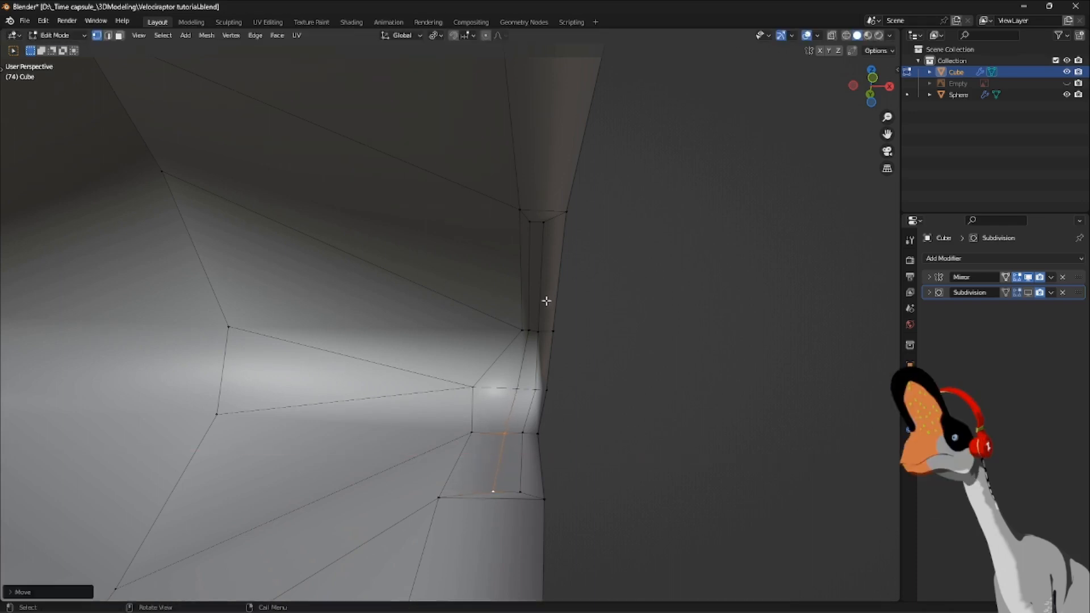
Delete the narrow inset faces along both lips around the mouth corner and switch back to vertex selection.
middle_click_drag(545, 302, 808, 314)
middle_click_drag(638, 350, 609, 358)
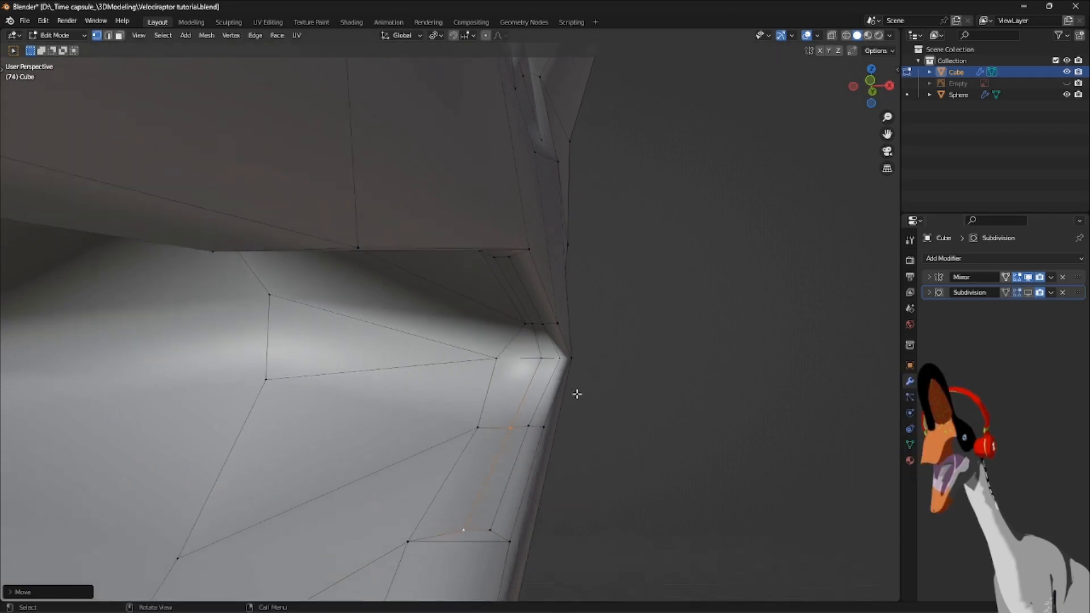
left_click(539, 352, "shift")
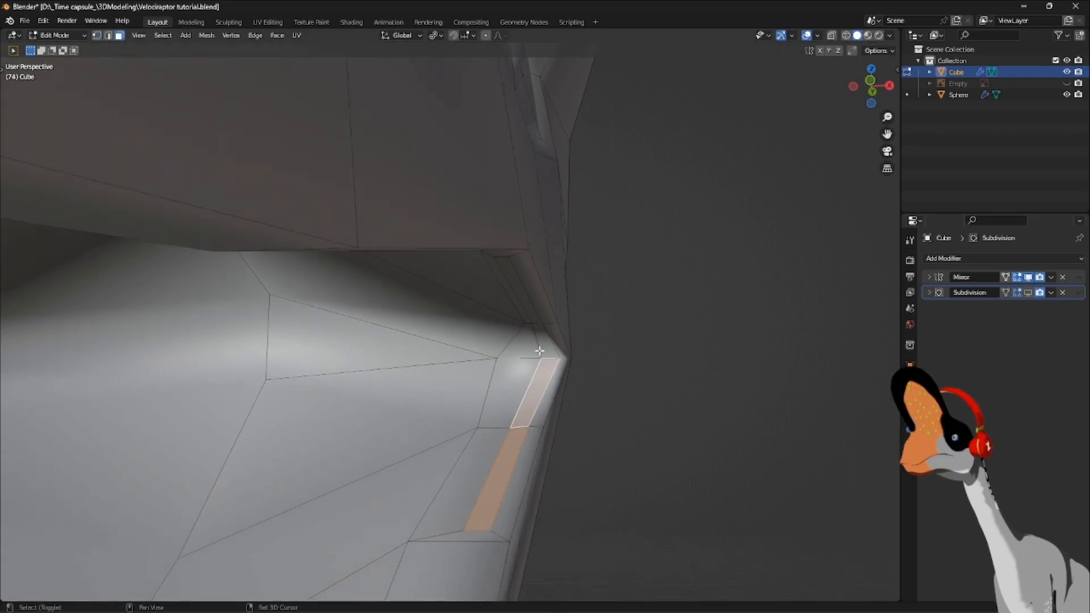
left_click(526, 300, "shift")
key("x")
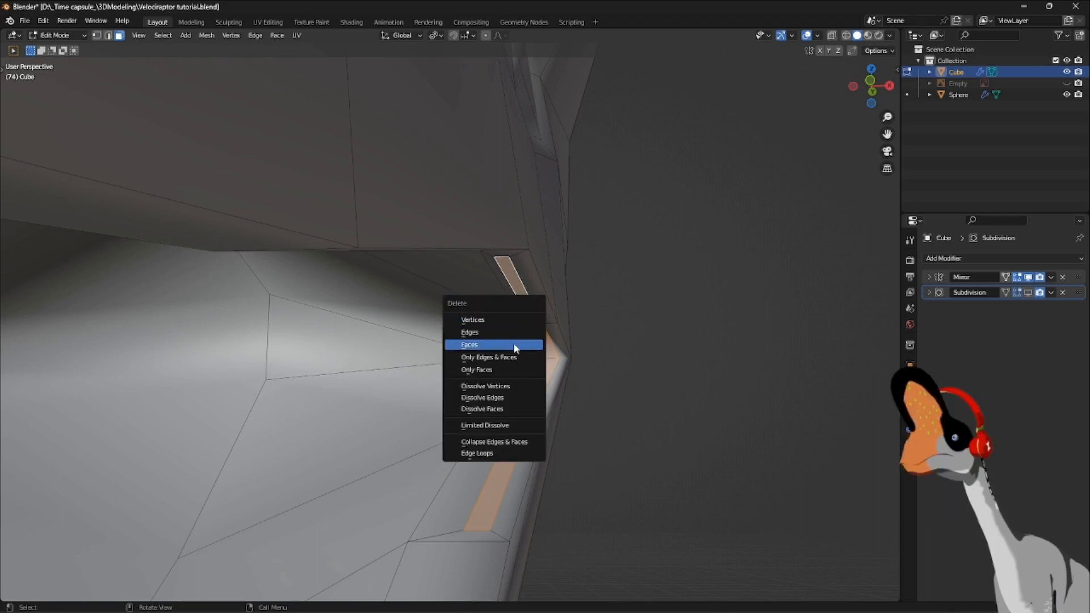
left_click(516, 345)
middle_click_drag(670, 377, 594, 329)
key("1")
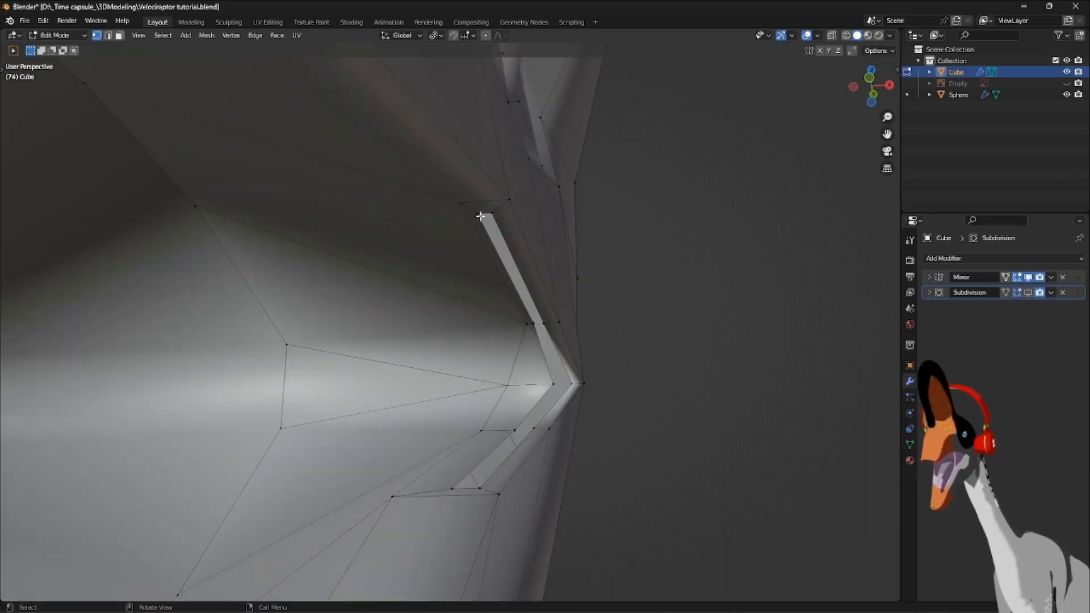
Fill a narrow face between the upper and lower lip edges at the front of the mouth corner gap.
middle_click_drag(507, 230, 462, 222)
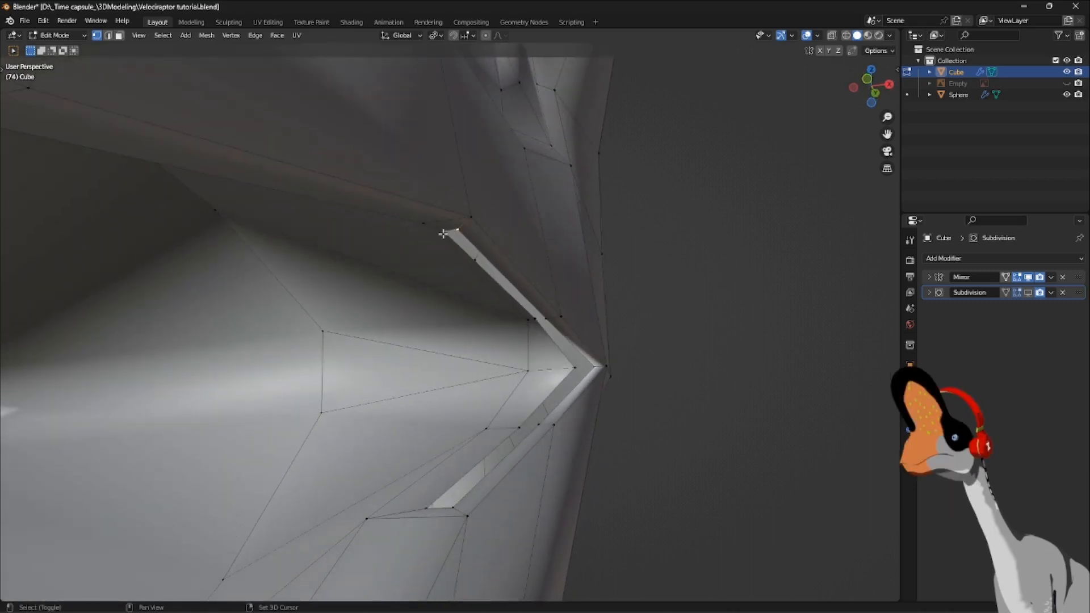
key("KP_3")
middle_click_drag(391, 444, 505, 286, "shift")
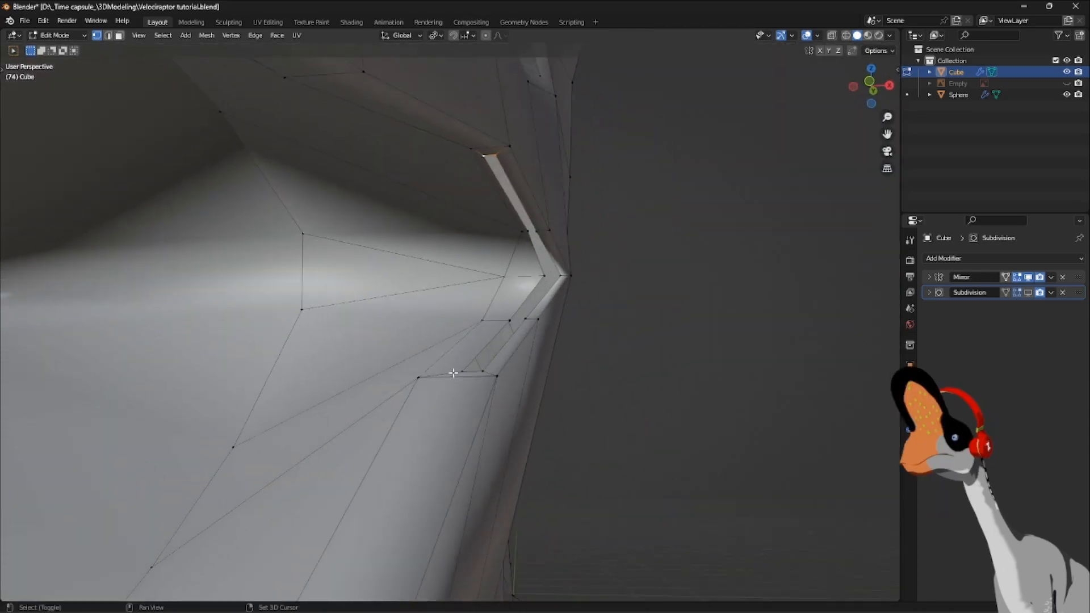
key("f")
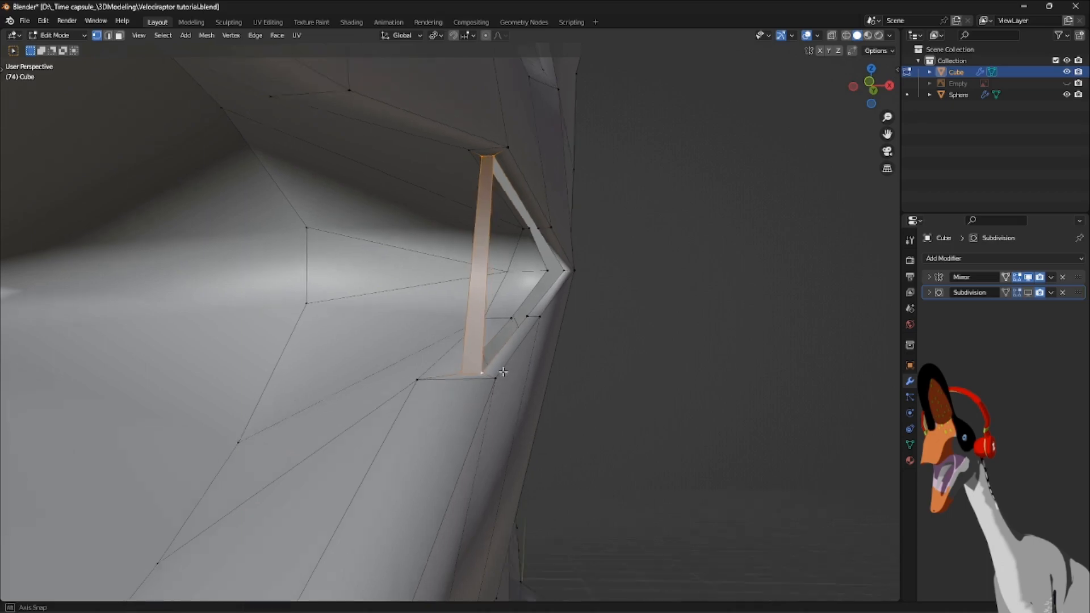
Close the outer side of the mouth corner gap with faces between the upper and lower lip vertices.
middle_click_drag(480, 371, 532, 315)
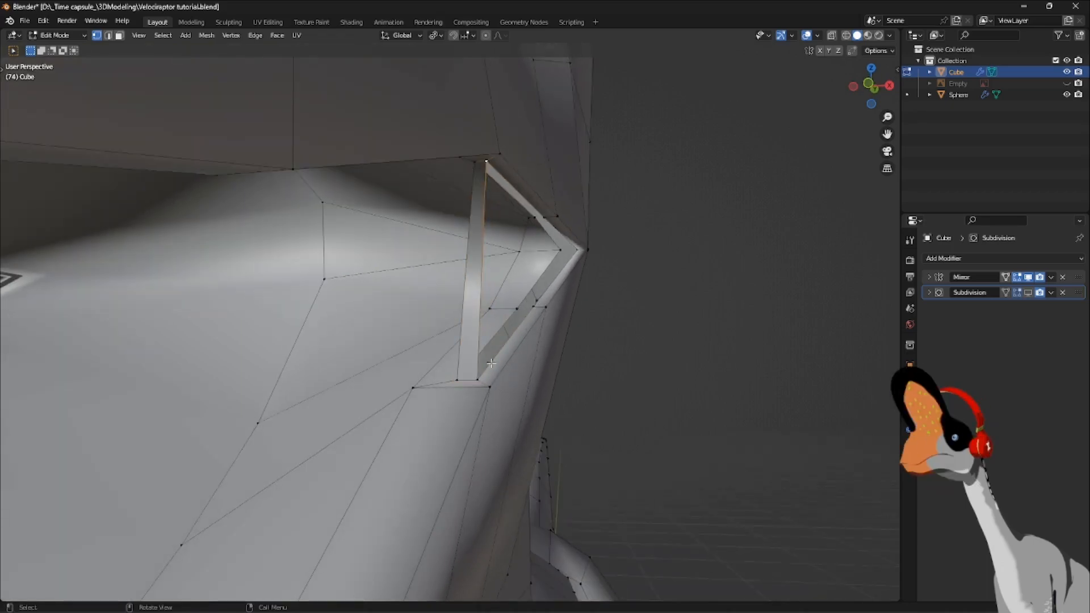
left_click(476, 378, "shift")
middle_click_drag(534, 309, 427, 340)
key("f")
middle_click_drag(427, 341, 468, 330)
scroll(436, 366, "up", 3)
left_click(363, 399)
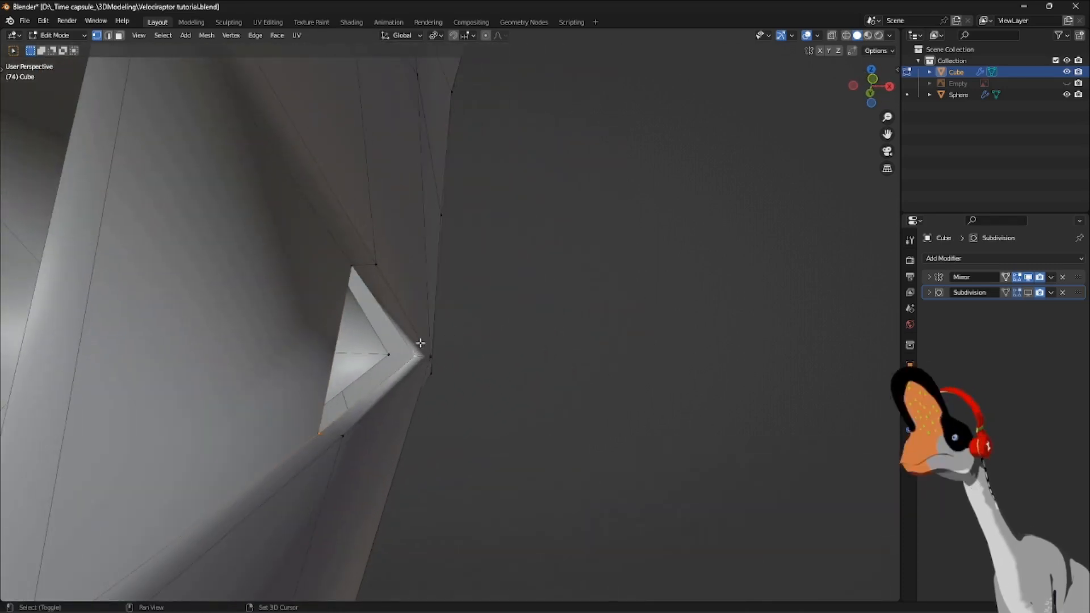
key("f")
Close the inner side of the mouth corner gap with faces between the upper and lower jaw vertices.
middle_click_drag(295, 324, 380, 407)
scroll(387, 463, "down", 3)
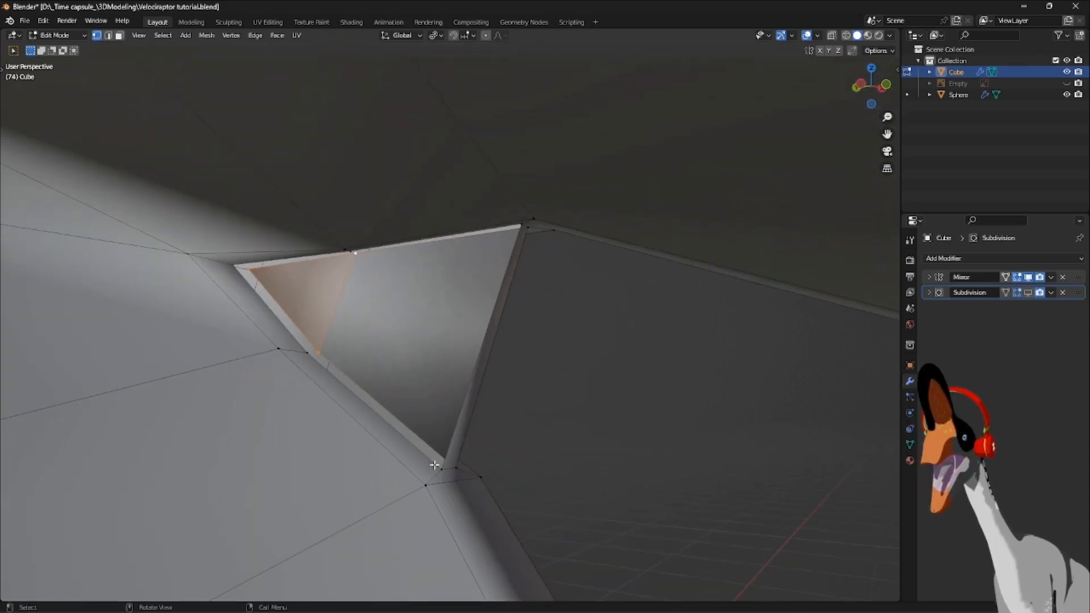
left_click(521, 227, "shift")
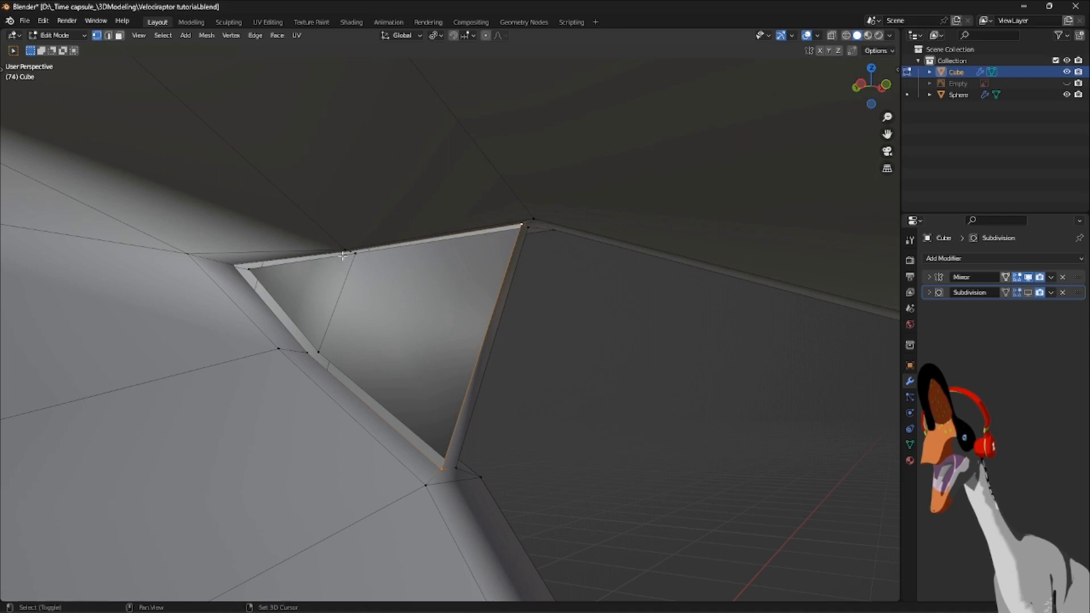
middle_click_drag(309, 258, 338, 266)
scroll(309, 360, "up", 4)
middle_click_drag(308, 360, 439, 324, "shift")
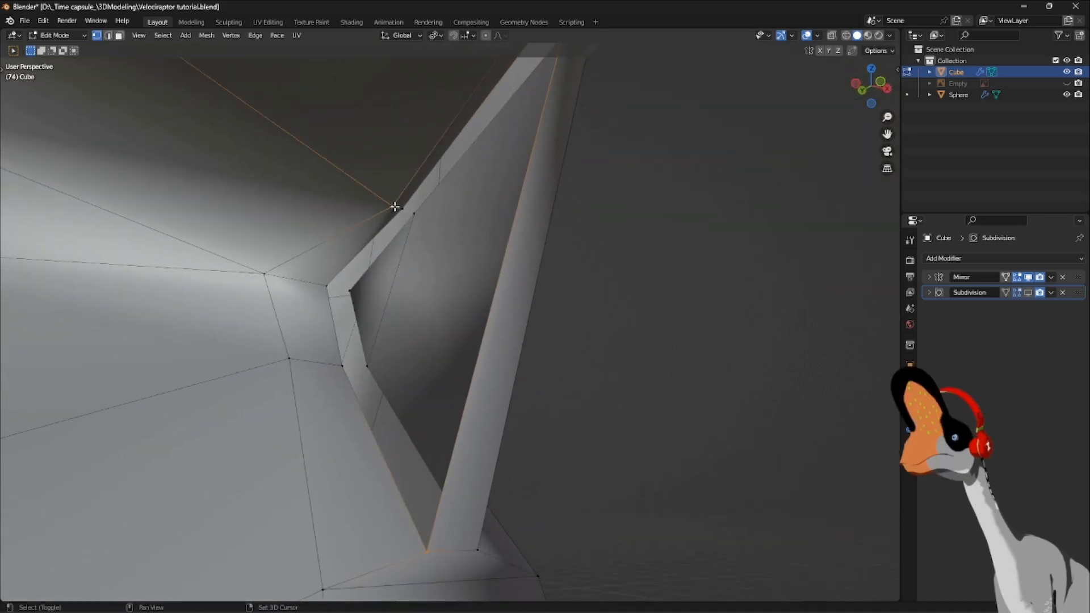
middle_click_drag(400, 218, 303, 329)
key("f")
left_click(248, 252)
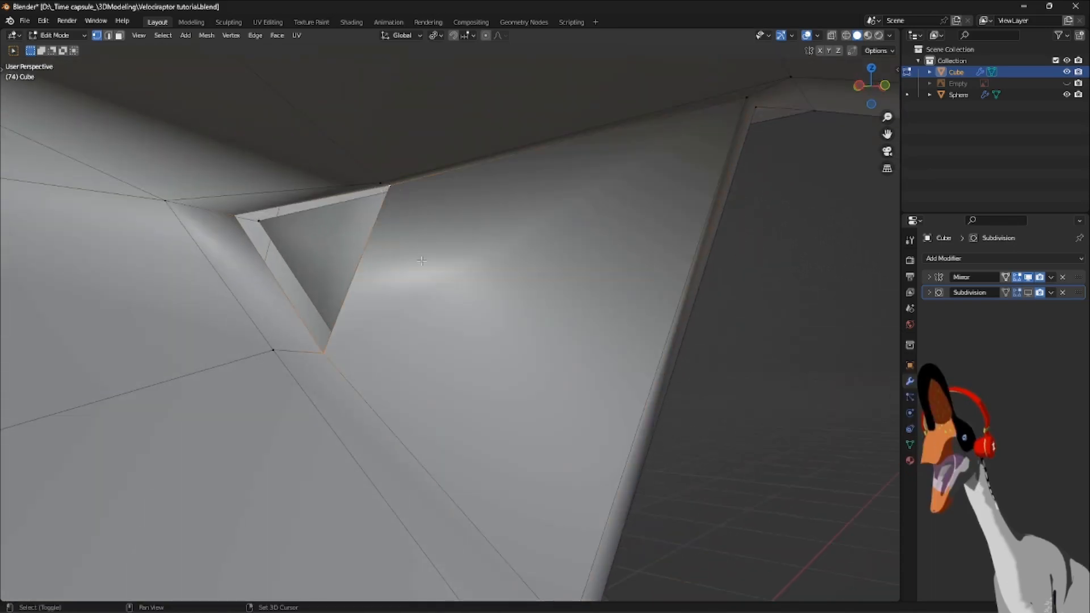
key("f")
Show the Subdivision modifier's effect in the viewport again and shade the body smooth in Object Mode.
middle_click_drag(444, 287, 421, 297)
scroll(420, 297, "down", 3)
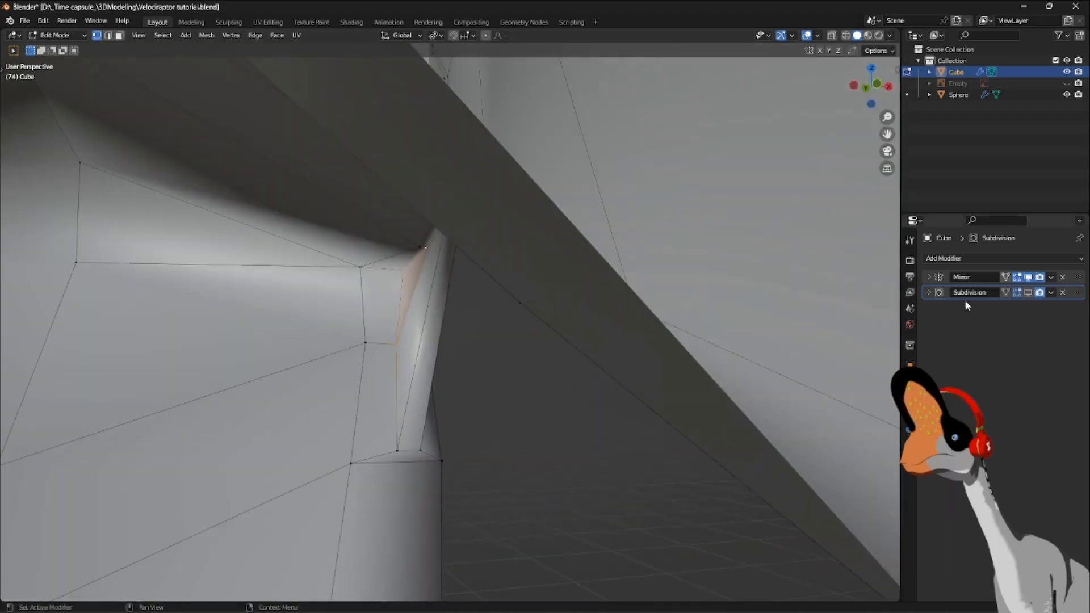
left_click(1028, 292)
middle_click_drag(611, 413, 375, 350)
scroll(407, 392, "down", 3)
key("Tab")
right_click(420, 329)
left_click(421, 329)
right_click(381, 317)
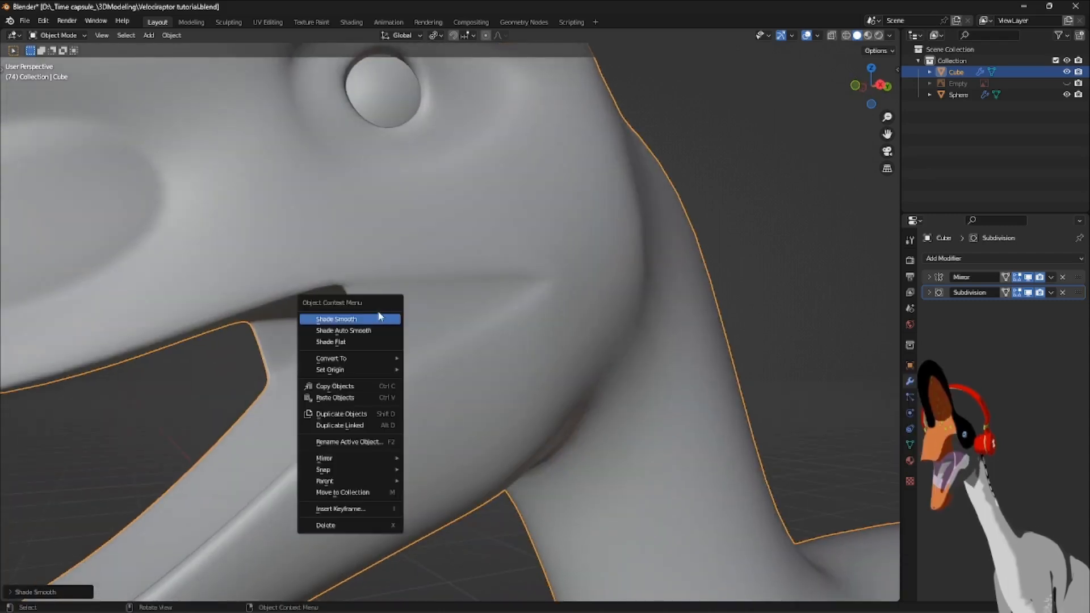
left_click(342, 322)
Turn on the Face Orientation overlay and examine the normals inside the mouth and on the body.
scroll(465, 291, "down", 8)
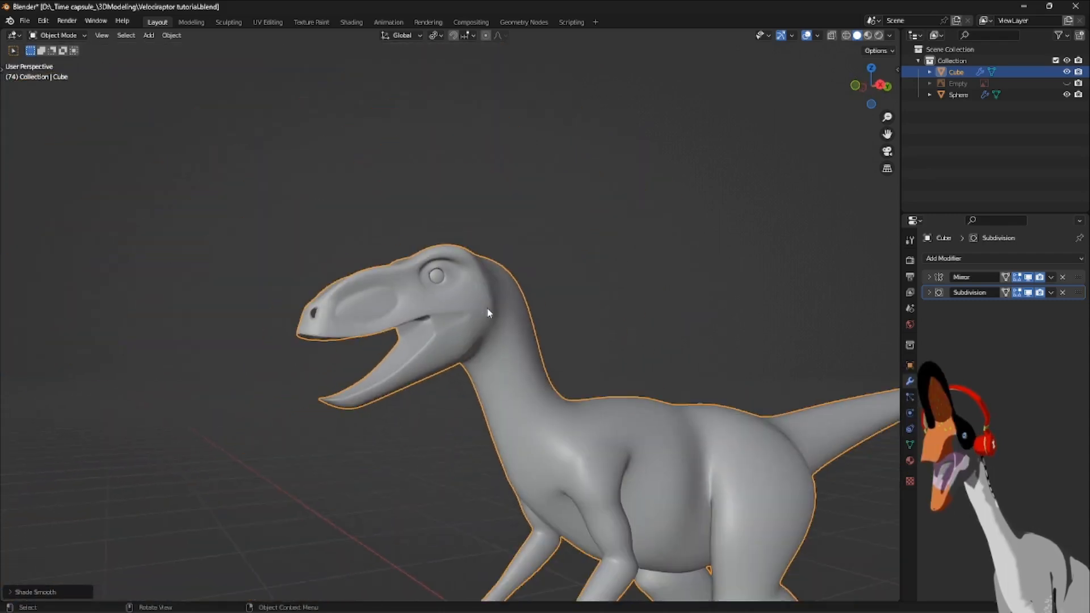
left_click(818, 36)
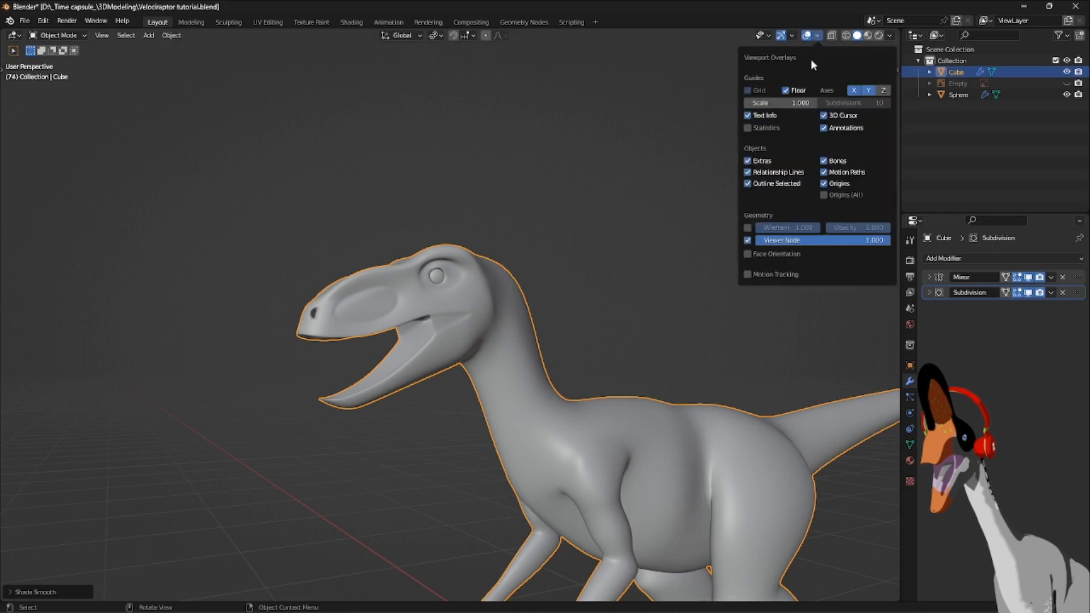
left_click(748, 254)
middle_click_drag(570, 312, 548, 325)
scroll(549, 326, "up", 3)
middle_click_drag(516, 368, 507, 317)
scroll(372, 332, "up", 5)
middle_click_drag(377, 331, 456, 346)
scroll(464, 252, "down", 4)
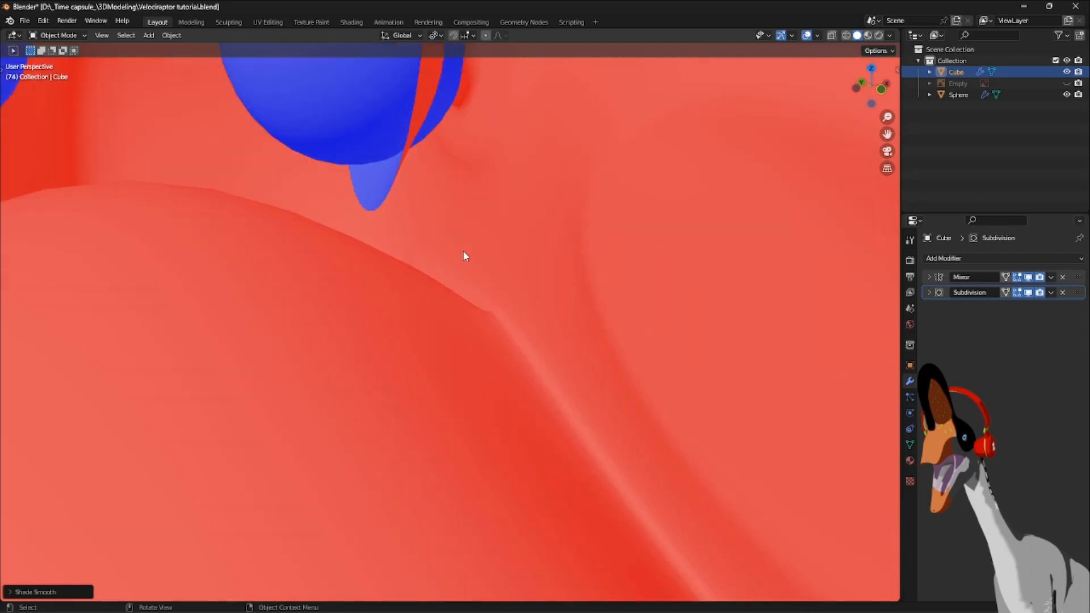
middle_click_drag(465, 252, 335, 256)
scroll(335, 257, "down", 7)
scroll(335, 259, "down", 3)
middle_click_drag(462, 275, 494, 295)
Recalculate the normals of the whole velociraptor mesh to the outside and return to Object Mode.
key("Tab")
key("a")
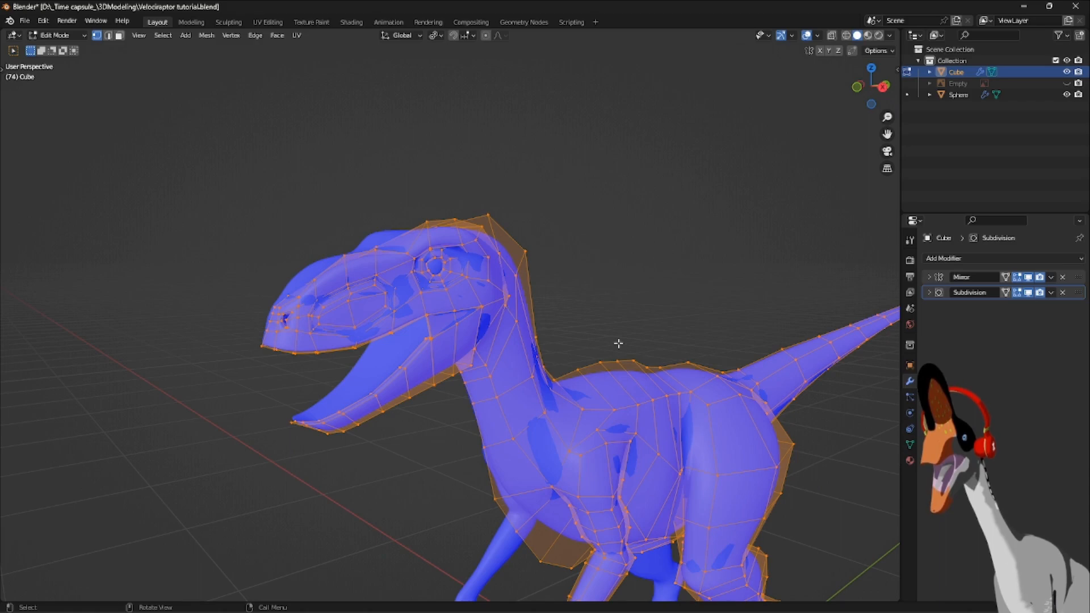
key("alt+n")
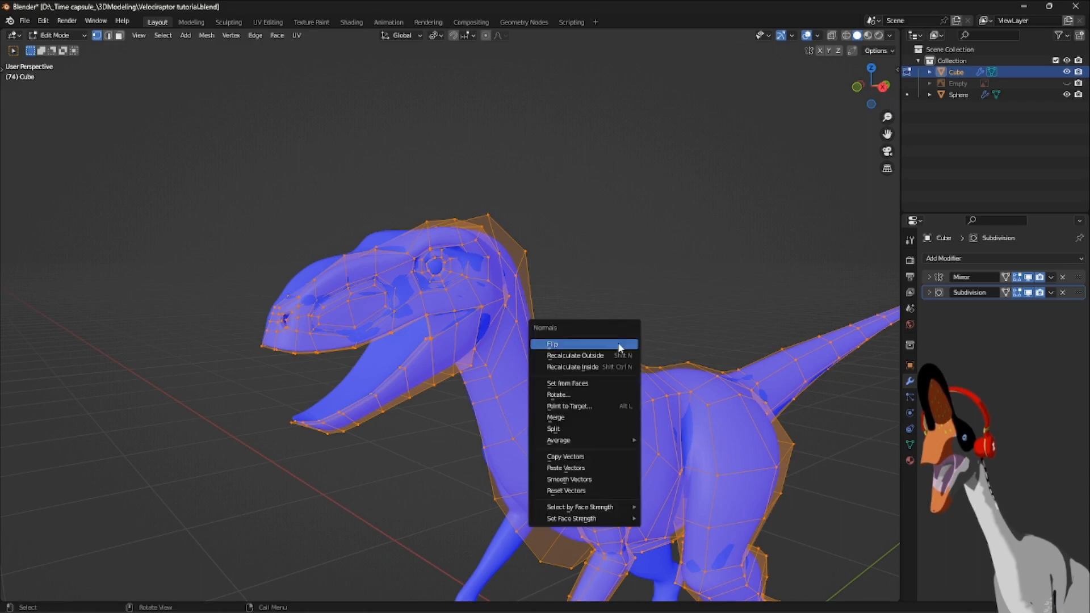
left_click(619, 356)
middle_click_drag(603, 360, 544, 382)
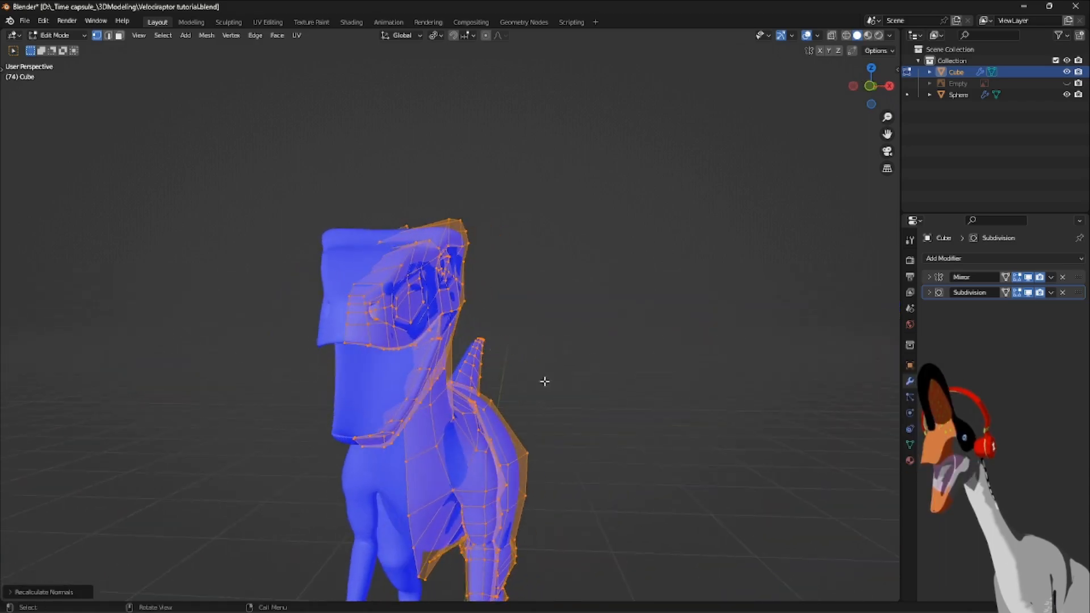
key("Tab")
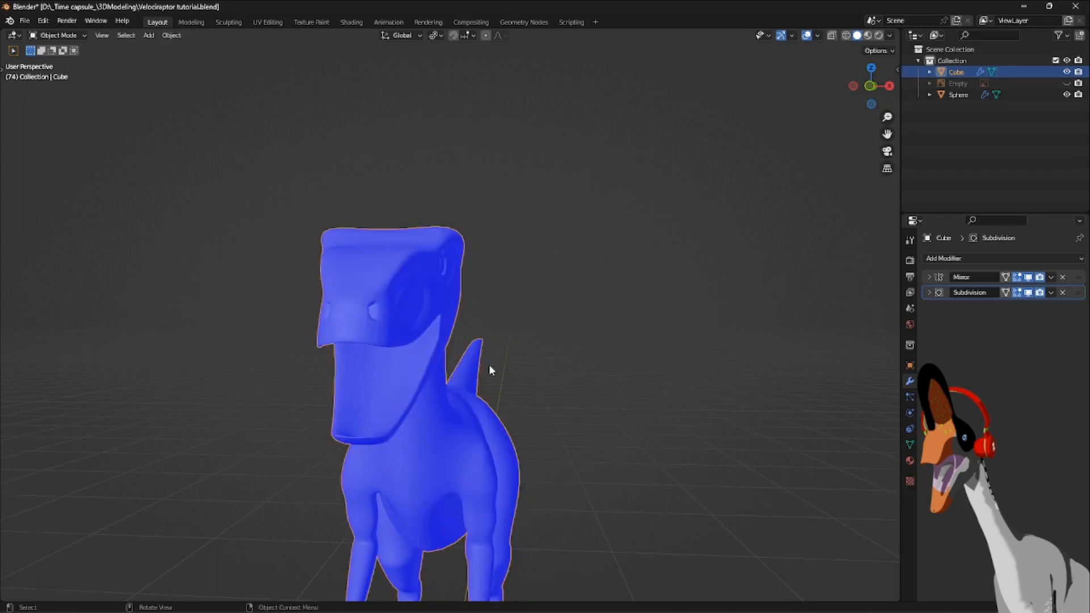
Turn off the Face Orientation overlay and save the file.
left_click(817, 36)
left_click(748, 254)
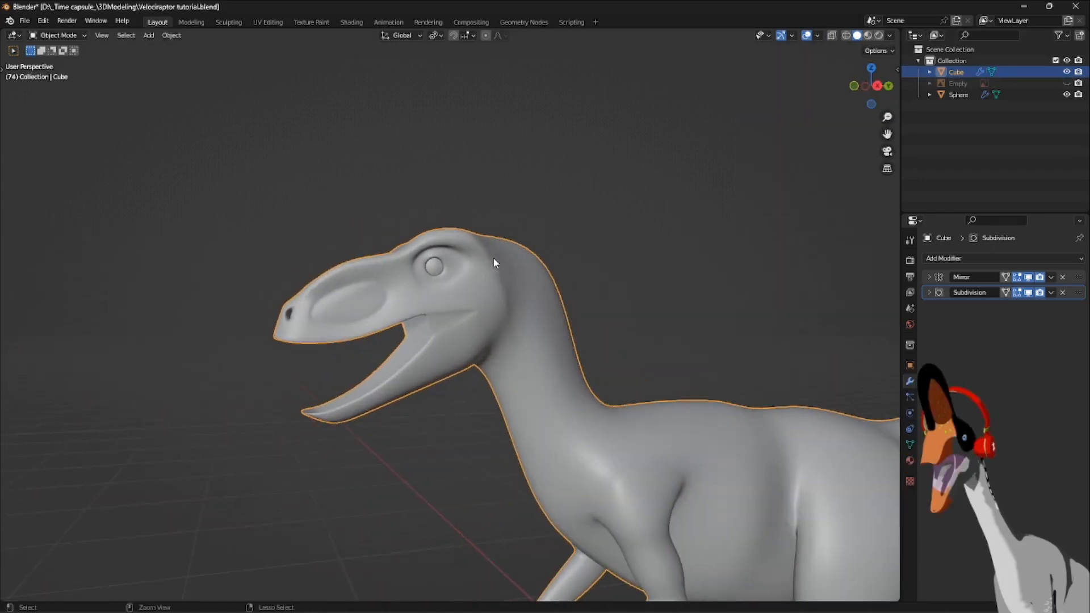
key("ctrl+s")
scroll(503, 288, "up", 3)
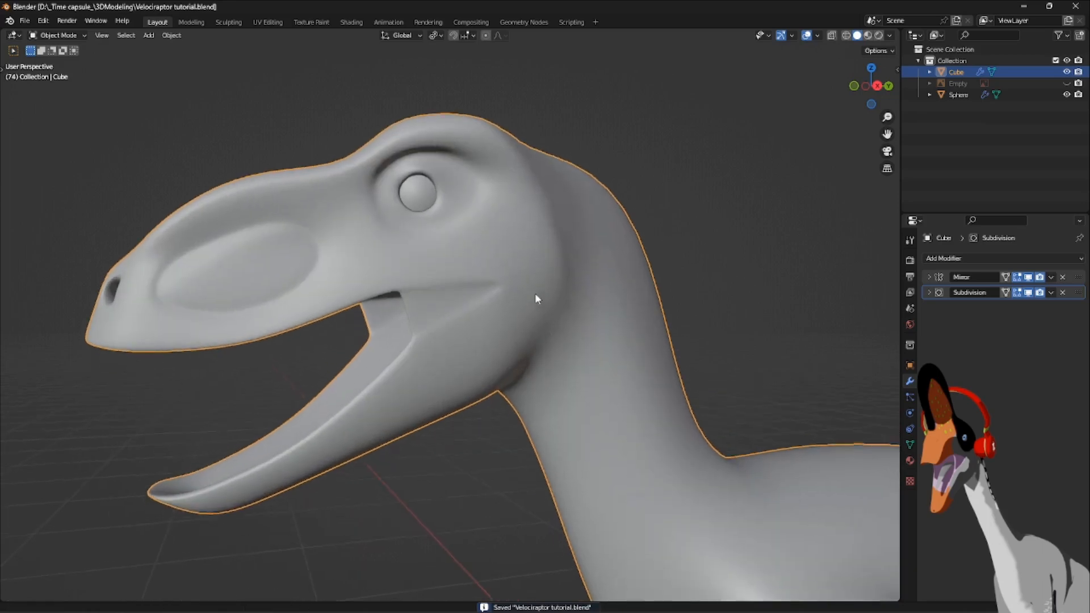
Try flipping the normal of the outer face that closes the mouth corner and check it in Object Mode.
middle_click_drag(535, 293, 557, 276)
key("Tab")
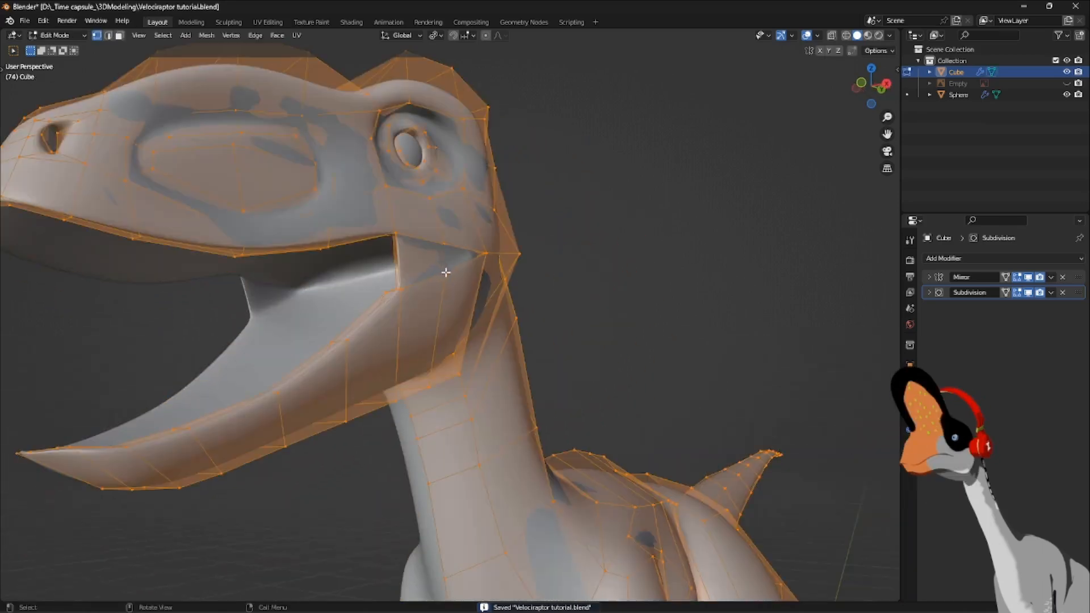
scroll(379, 235, "up", 4)
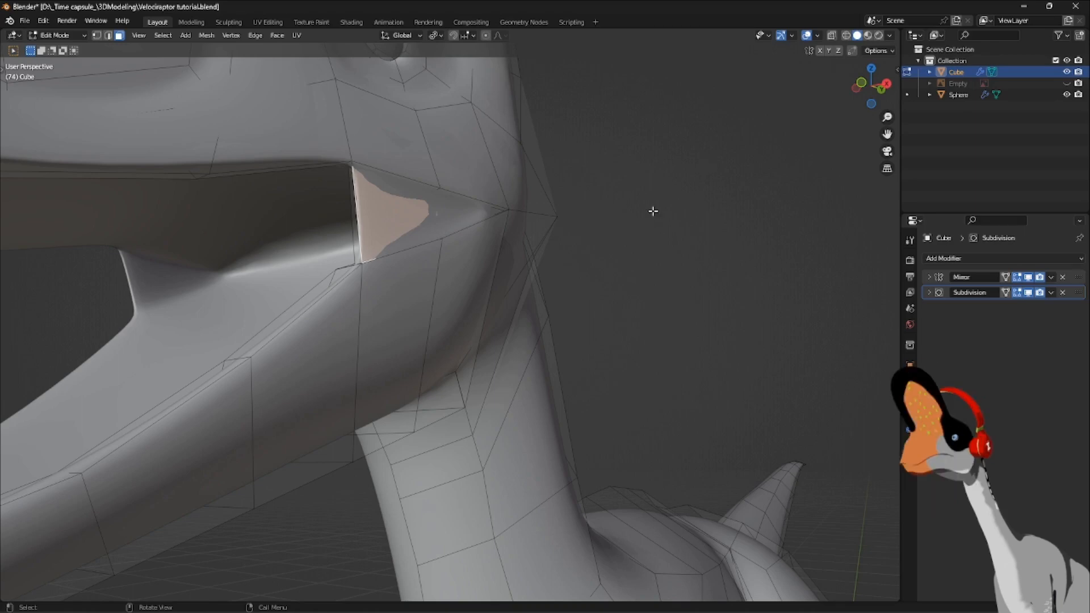
key("alt+n")
left_click(627, 200)
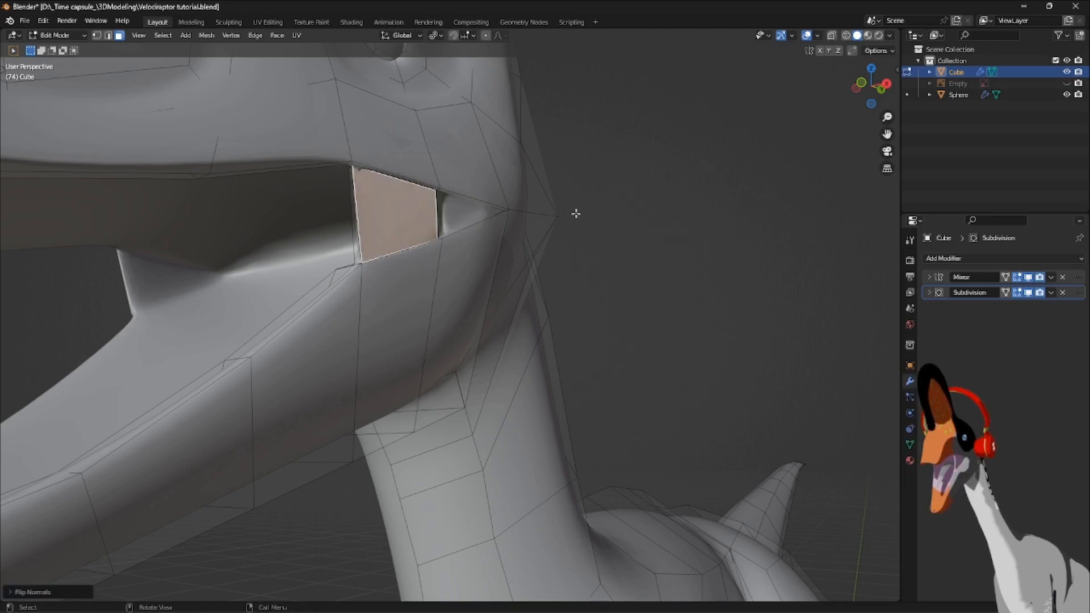
key("Tab")
middle_click_drag(604, 237, 428, 217)
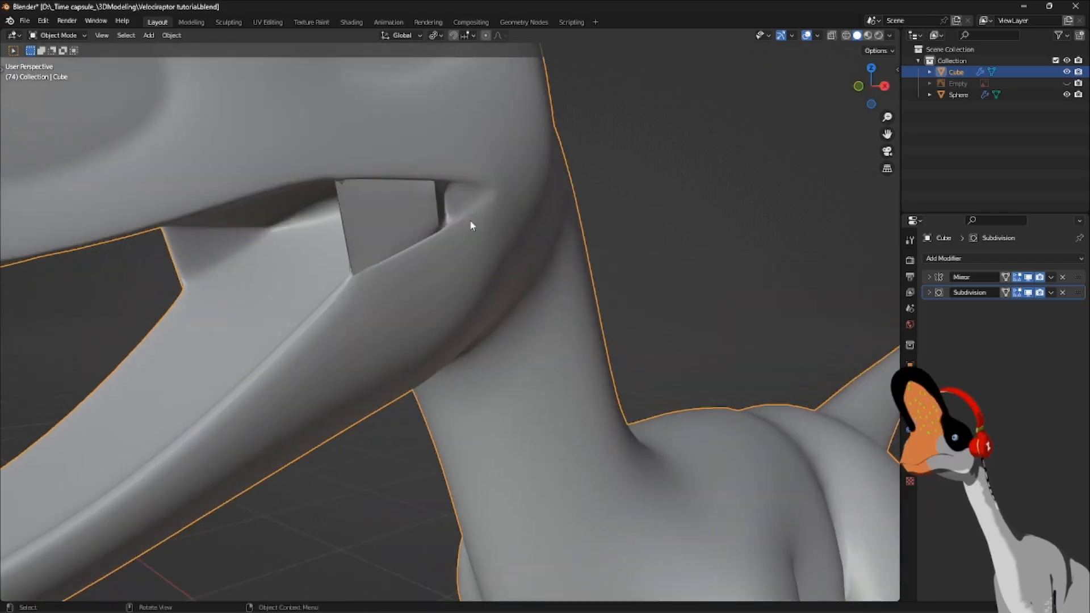
Recalculate all of the mesh's normals to the outside again and save the file from Object Mode.
key("Tab")
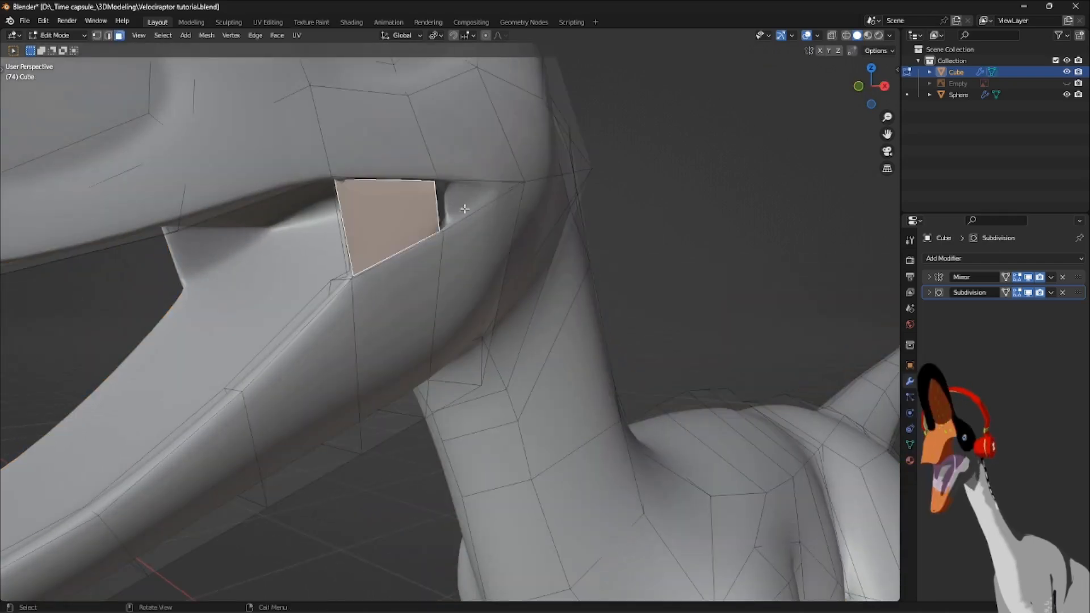
key("a")
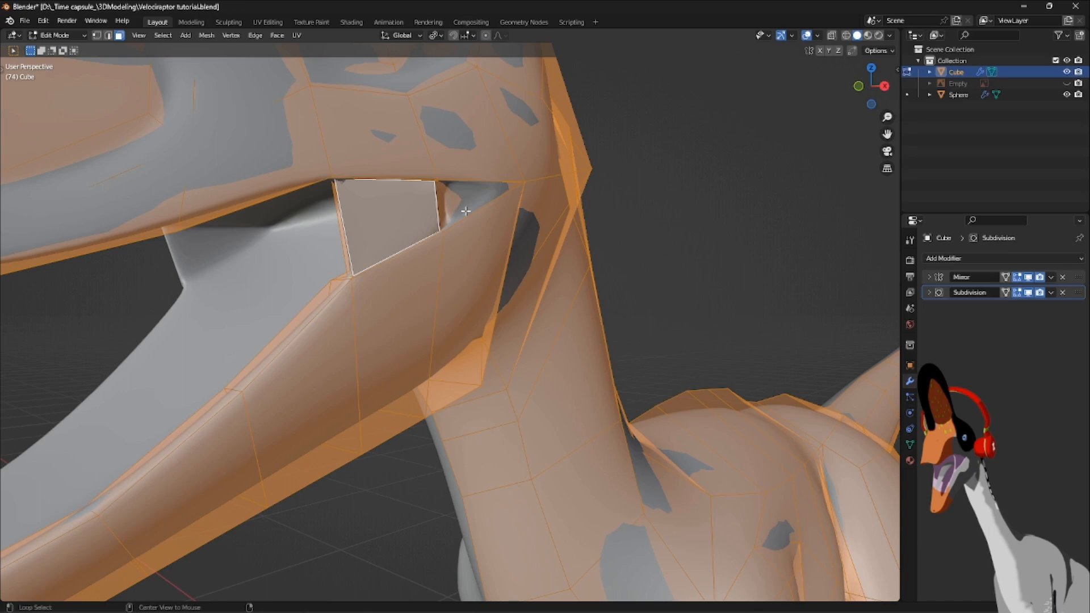
key("alt+n")
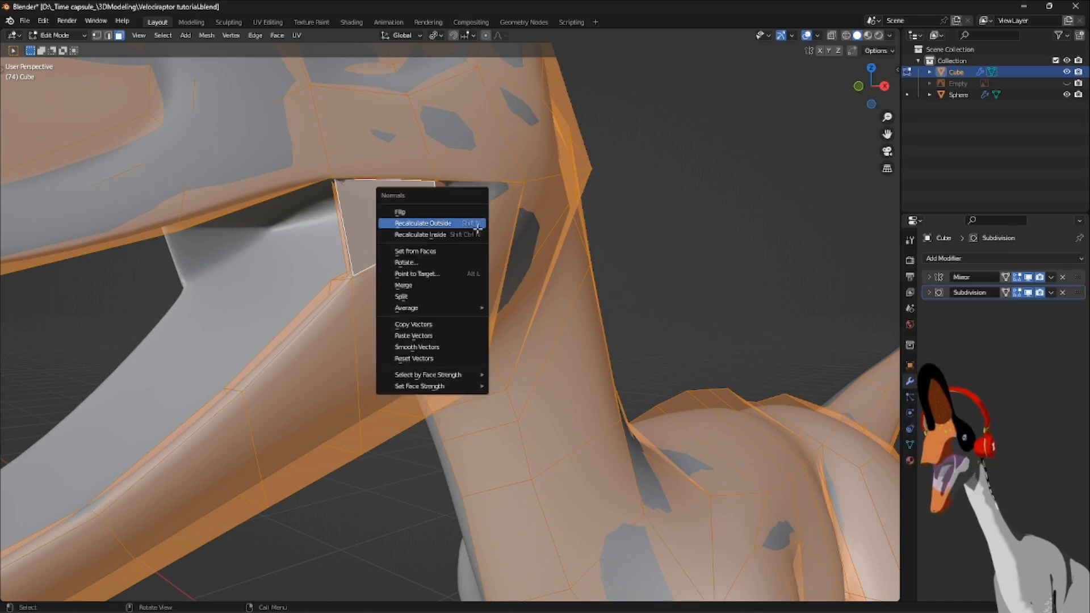
left_click(461, 223)
scroll(461, 224, "down", 5)
key("Tab")
key("ctrl+s")
Look over the whole velociraptor from several sides, including its feet and hands, and save the file.
middle_click_drag(585, 230, 632, 216)
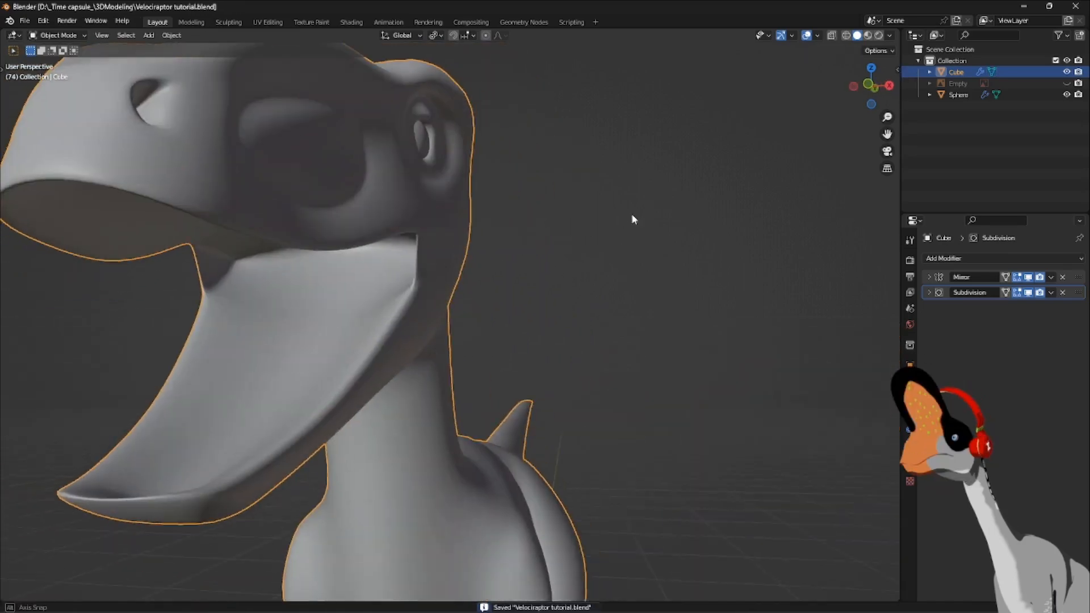
scroll(630, 216, "down", 4)
left_click(541, 224)
middle_click_drag(540, 224, 570, 285)
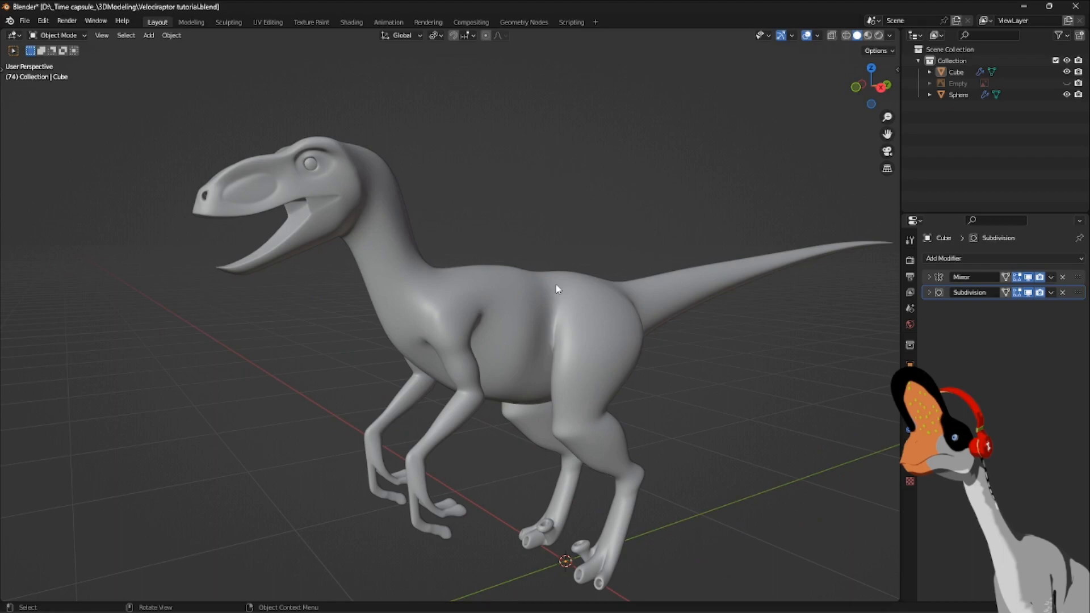
scroll(556, 285, "up", 1)
middle_click_drag(555, 285, 511, 321, "shift")
scroll(431, 321, "down", 2)
middle_click_drag(430, 321, 440, 365, "shift")
scroll(433, 334, "down", 4)
scroll(458, 336, "up", 4)
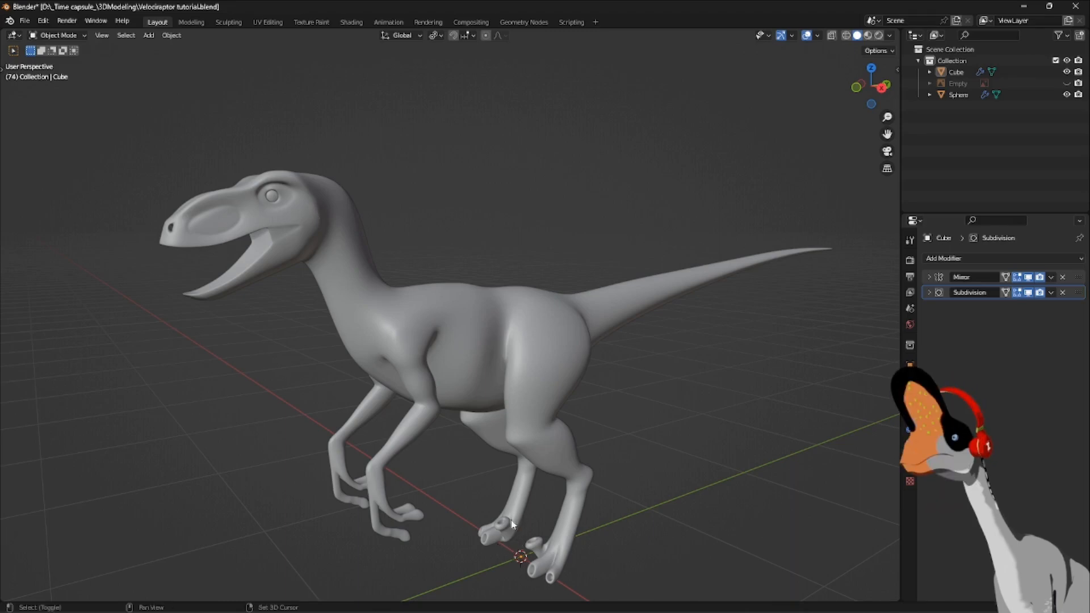
middle_click_drag(499, 538, 472, 461, "shift")
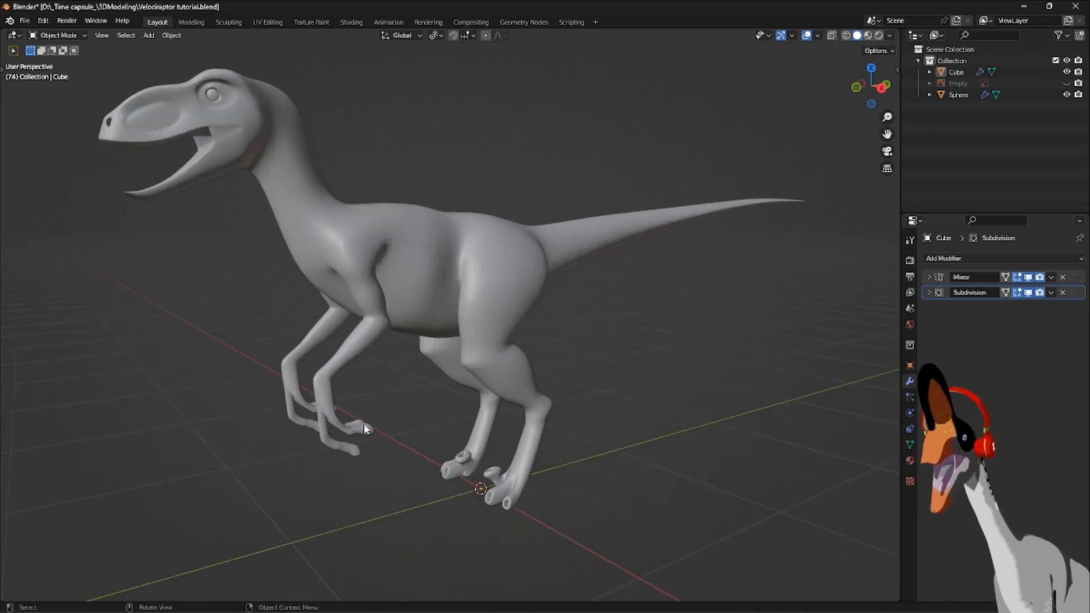
middle_click_drag(389, 249, 488, 331, "shift")
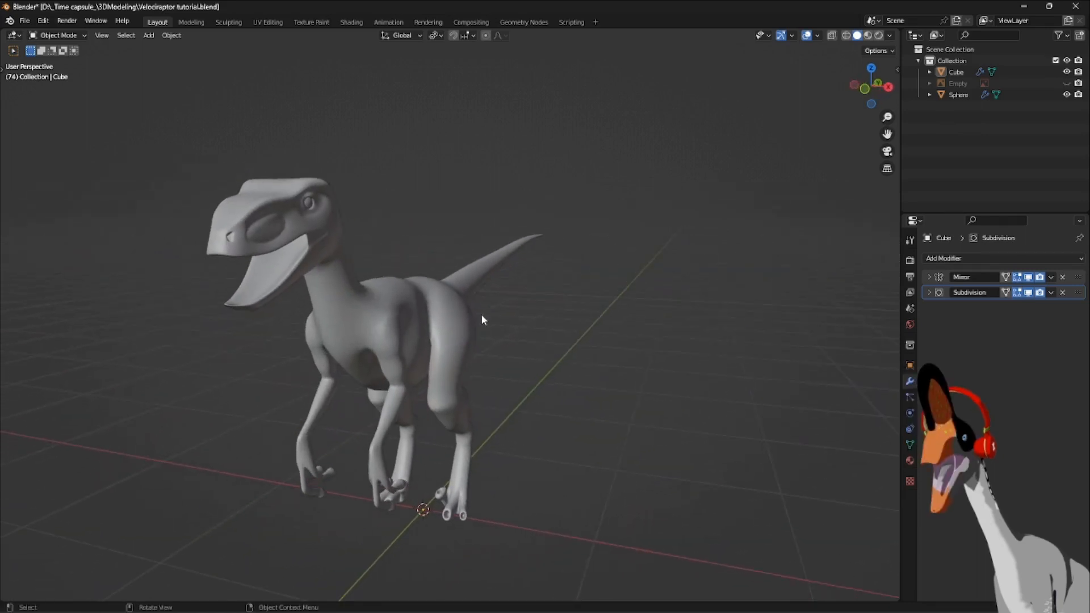
middle_click_drag(315, 295, 518, 309)
key("ctrl+s")
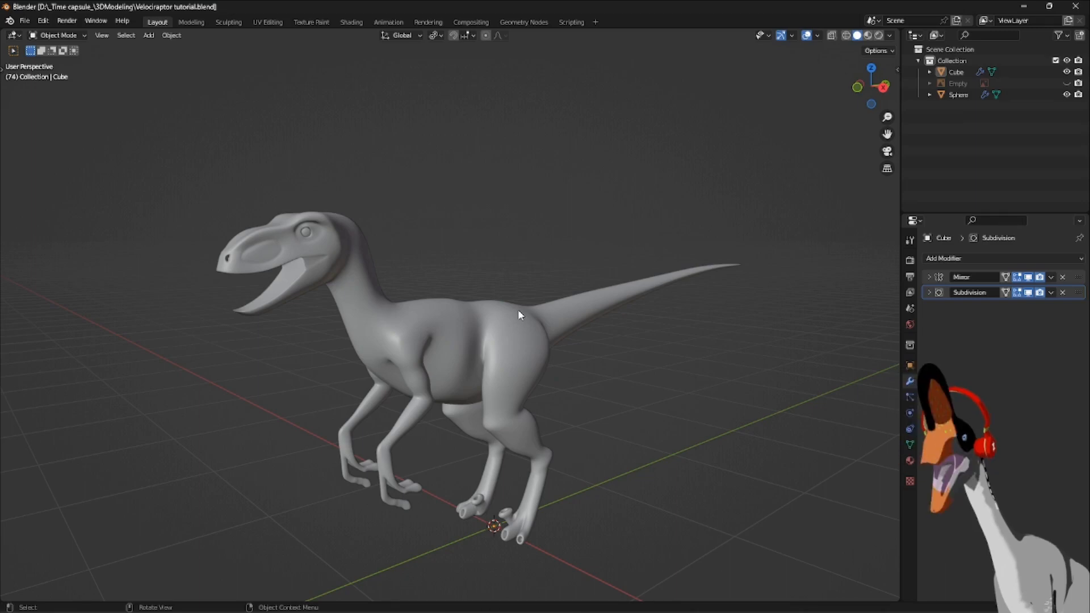
Examine the finished velociraptor's head, body and legs from the front and the side.
middle_click_drag(453, 275, 520, 309)
left_click(505, 344)
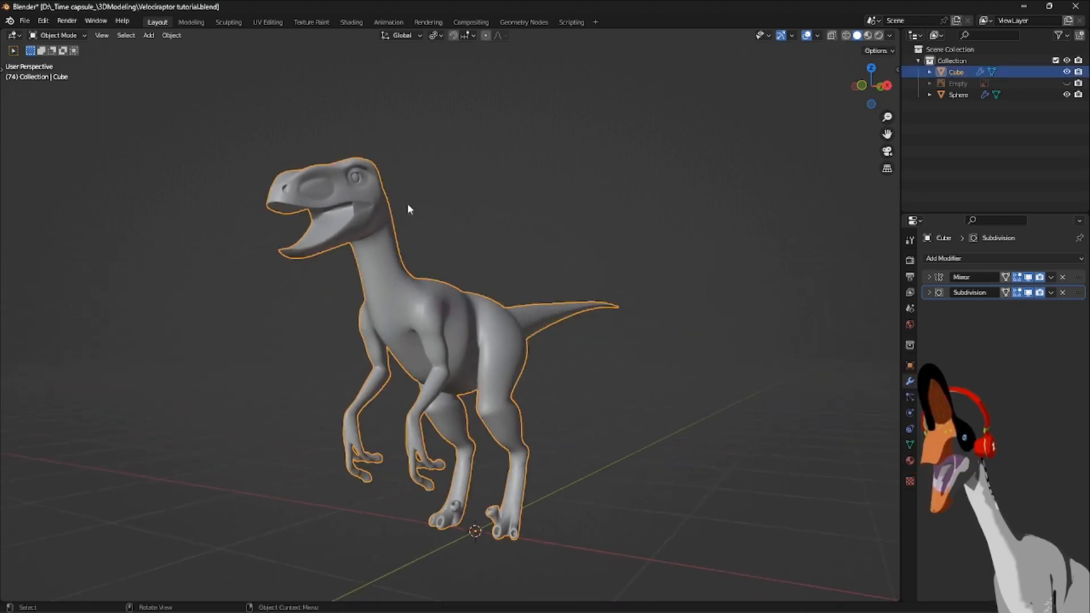
left_click(518, 267)
middle_click_drag(518, 268, 540, 329)
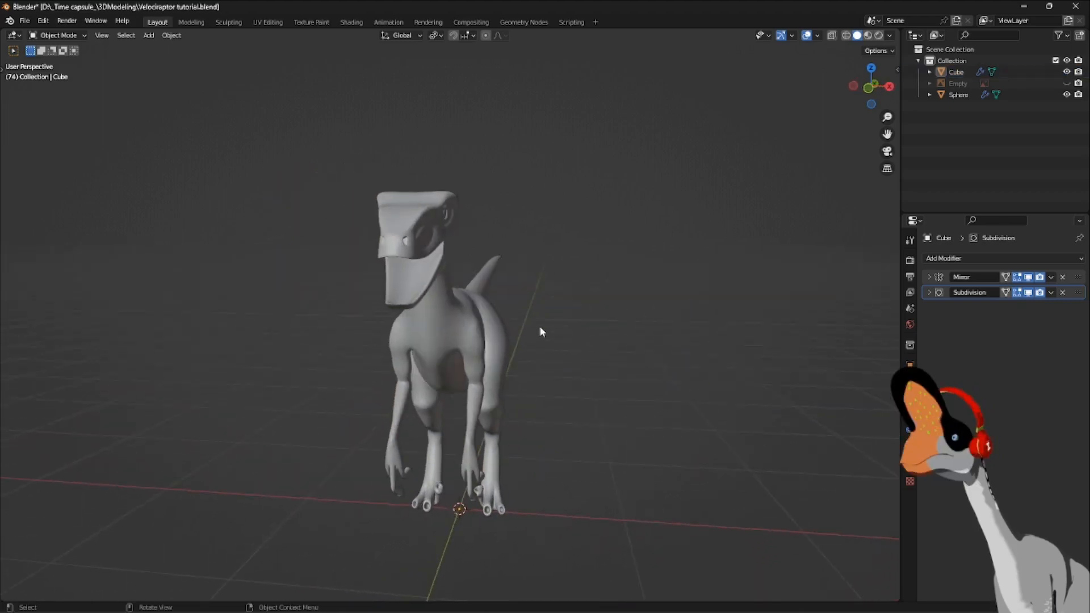
key("KP_1")
scroll(527, 355, "up", 3)
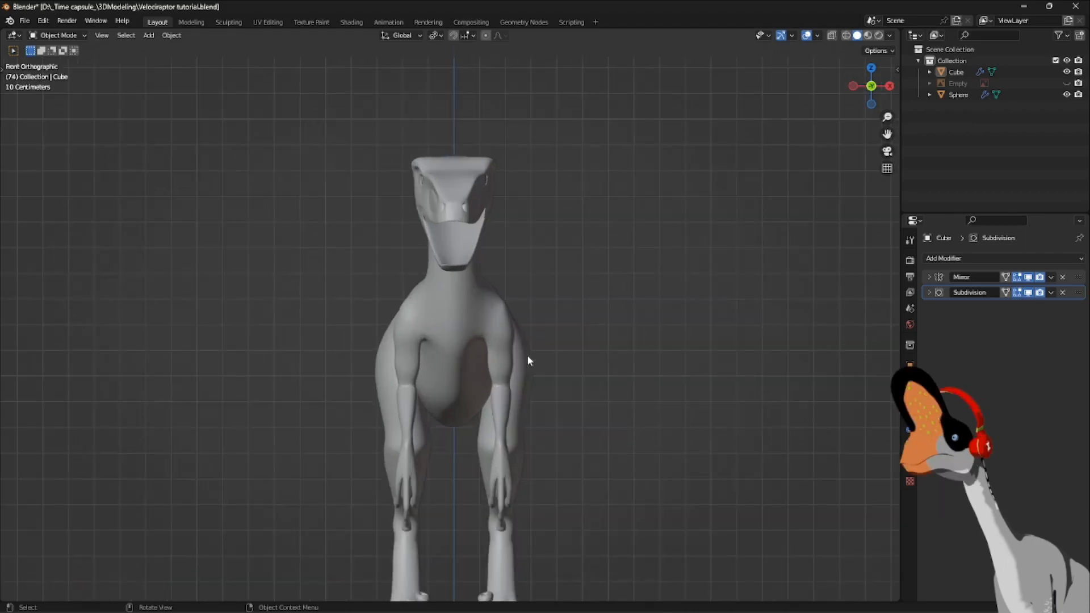
middle_click_drag(494, 292, 500, 364)
scroll(505, 350, "down", 1)
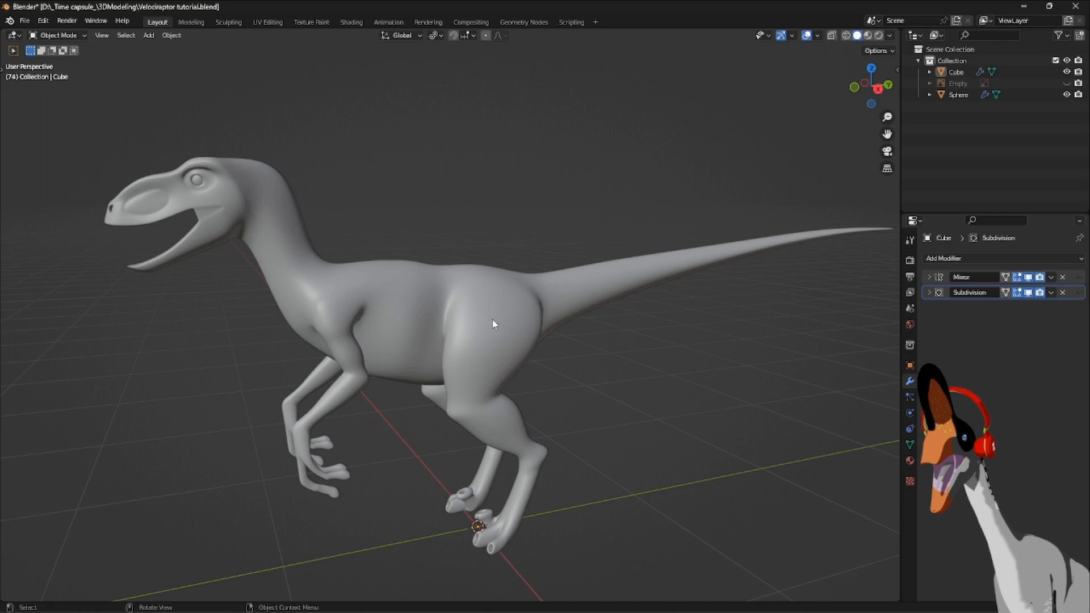
middle_click_drag(460, 329, 517, 363)
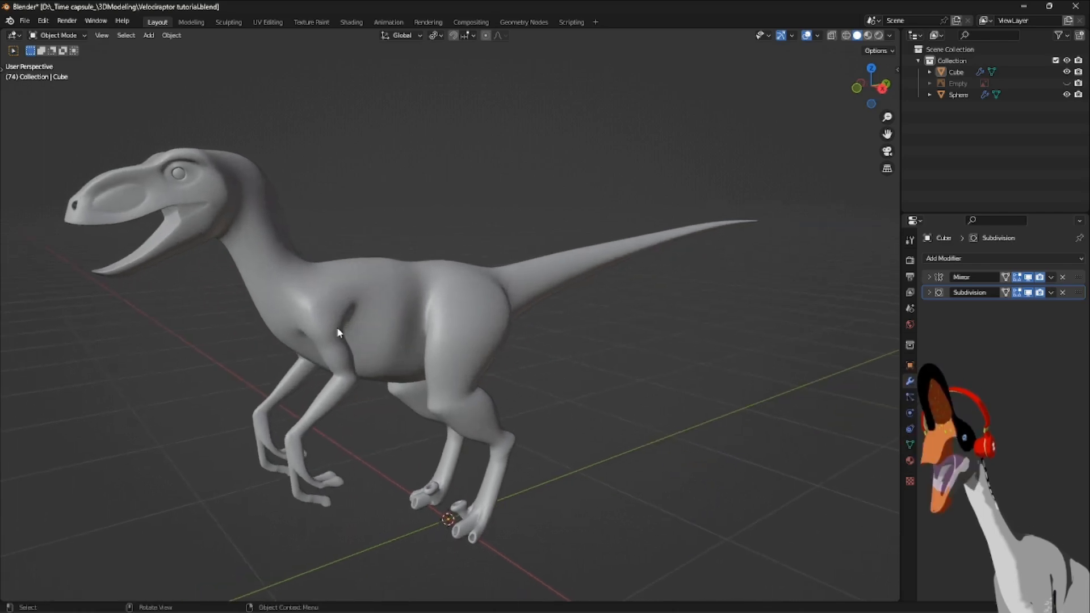
middle_click_drag(490, 310, 531, 323)
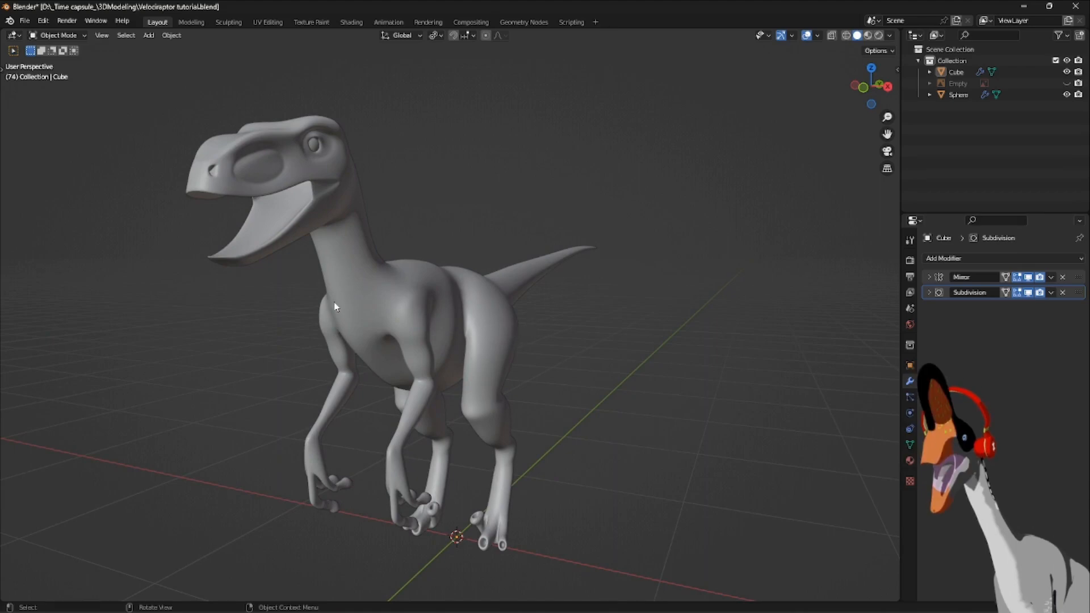
middle_click_drag(334, 303, 614, 318)
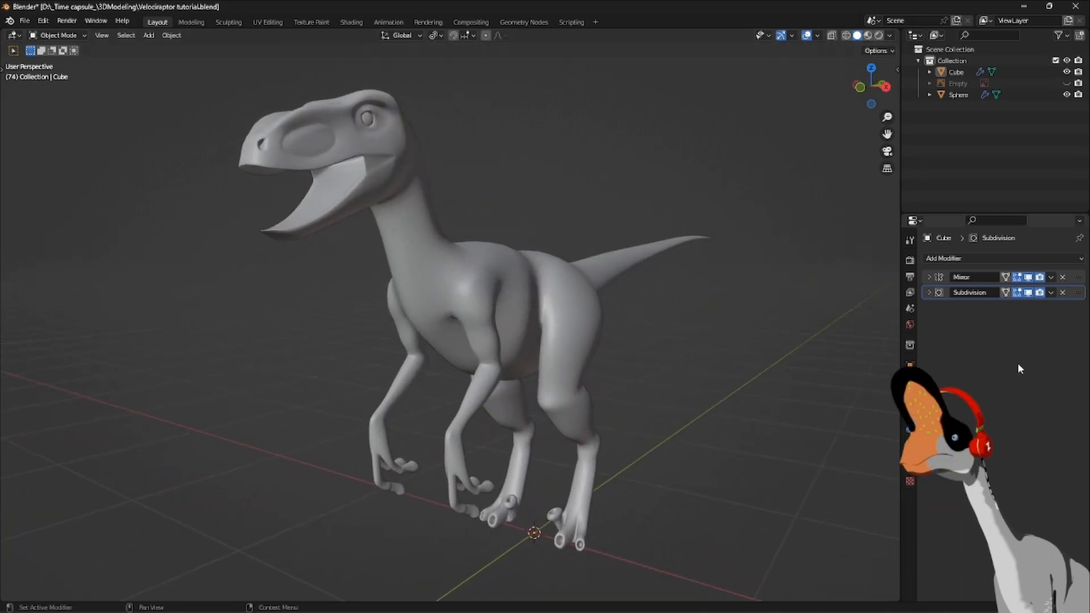